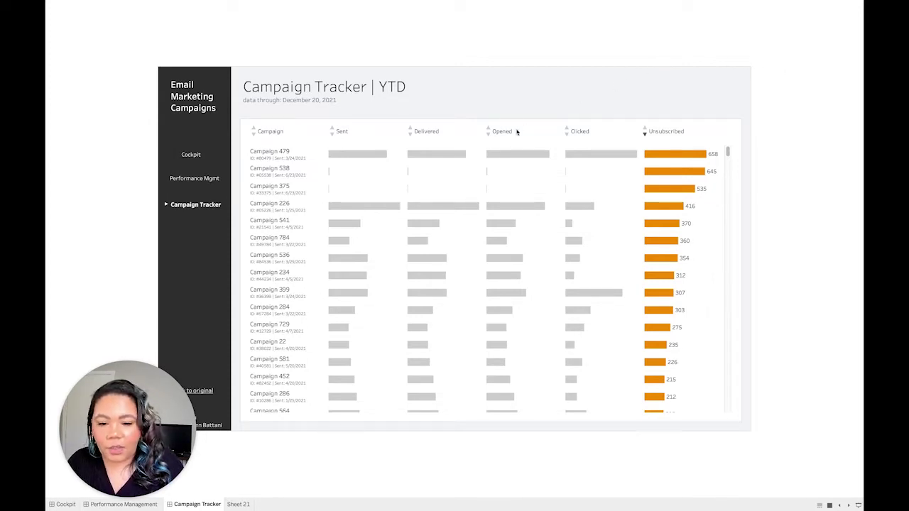
Try sorting the Campaign Tracker dashboard in descending order by Opened and by Delivered
left_click(489, 135)
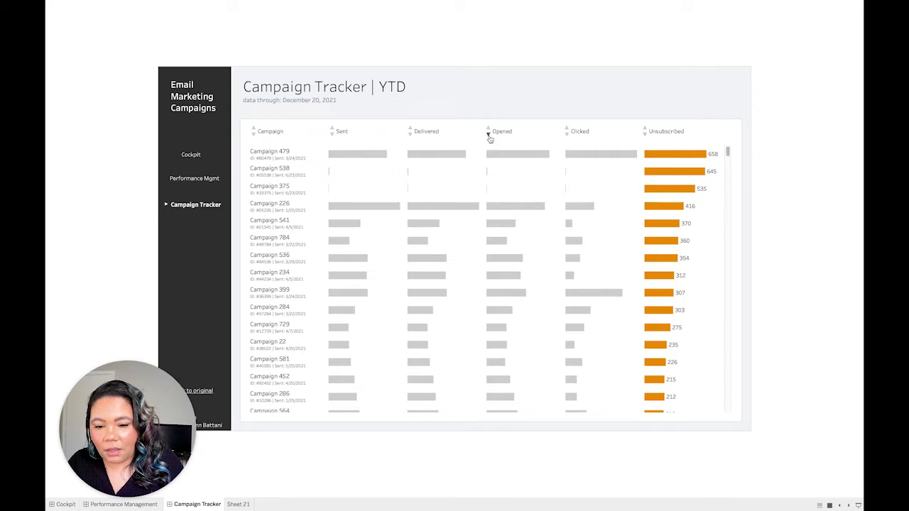
left_click(410, 135)
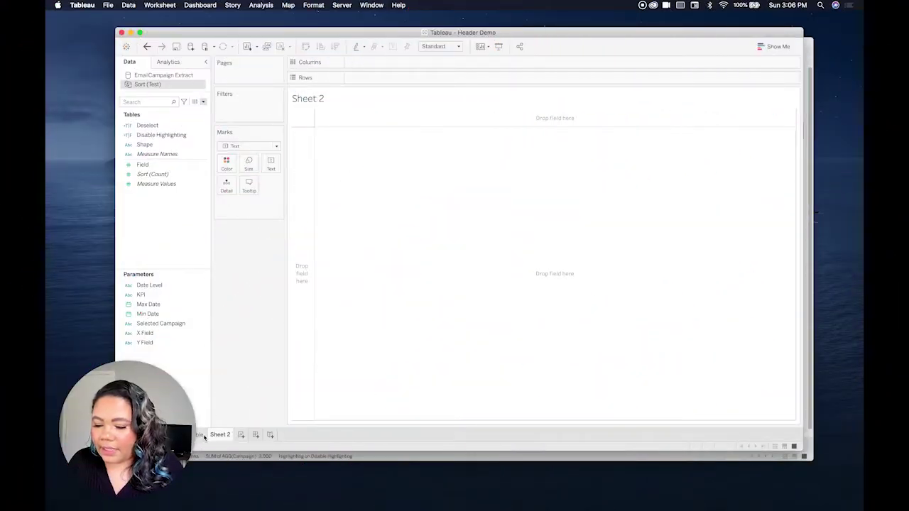
Open the New Table worksheet in the Header Demo workbook to review the campaign table's layout
left_click(201, 435)
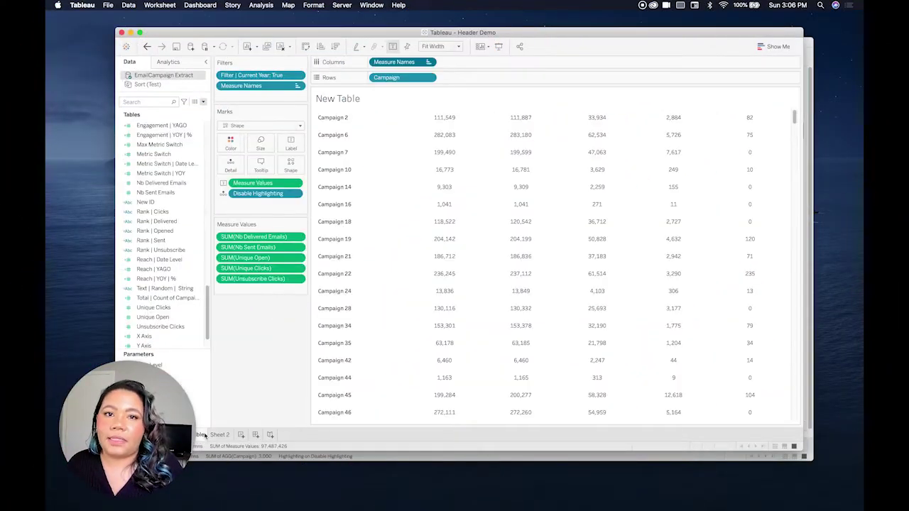
mouse_move(204, 437)
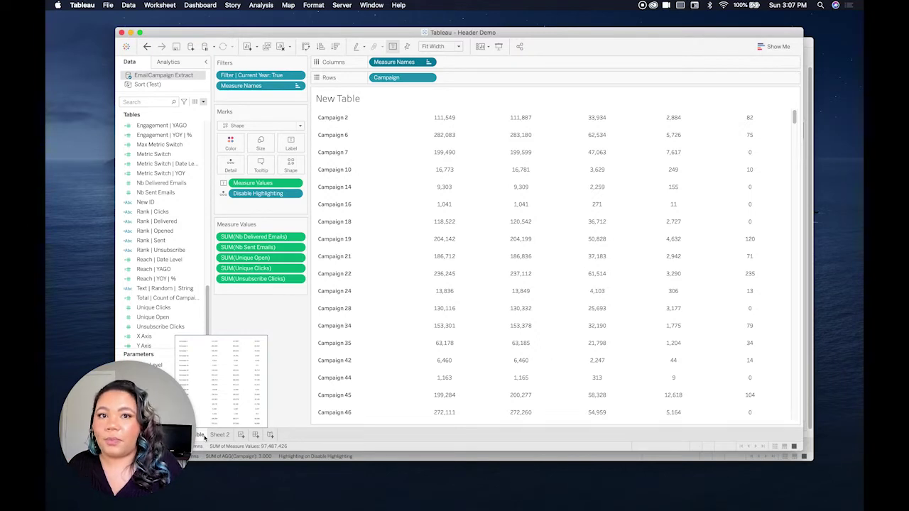
On Sheet 2, add Field from the Sort (Test) data source to Rows and convert it to a dimension
left_click(219, 434)
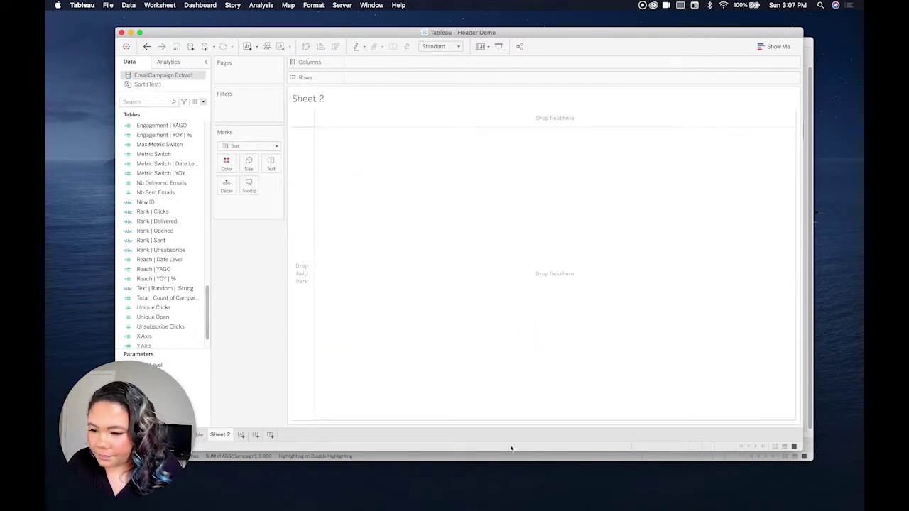
left_click(177, 85)
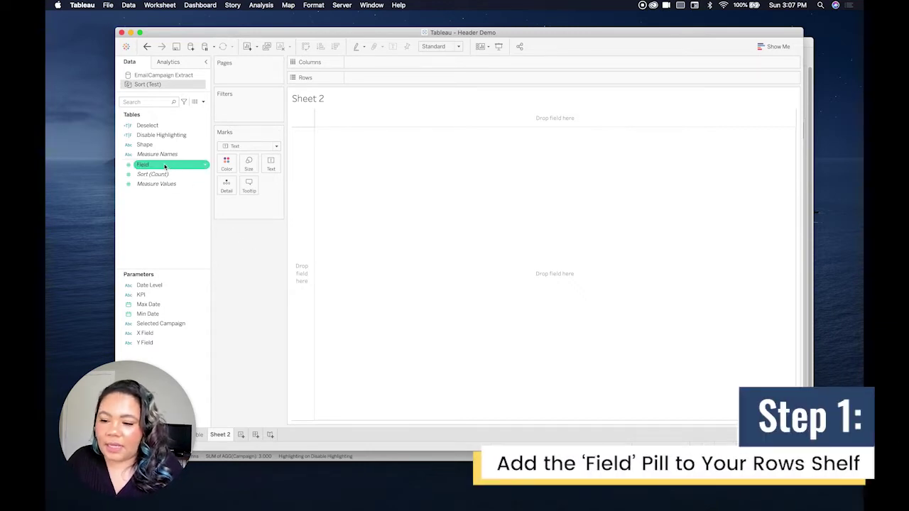
left_click_drag(162, 169, 378, 83)
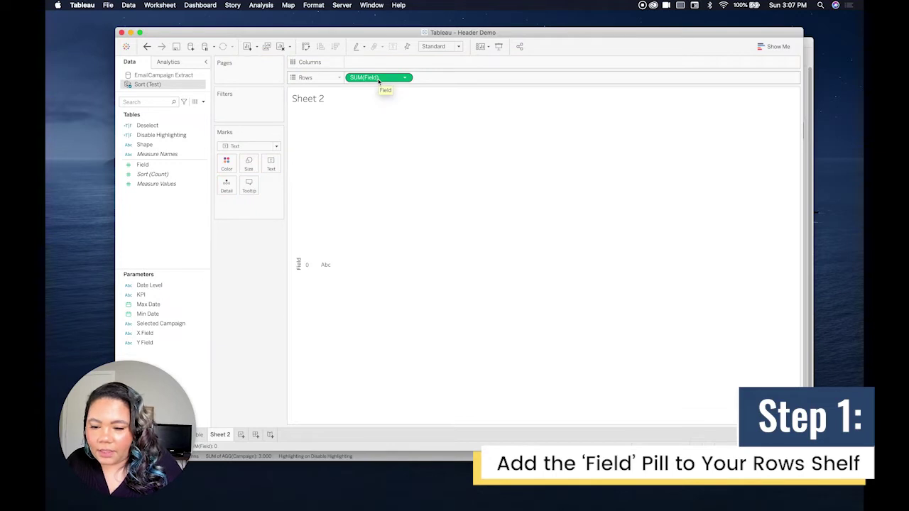
right_click(379, 82)
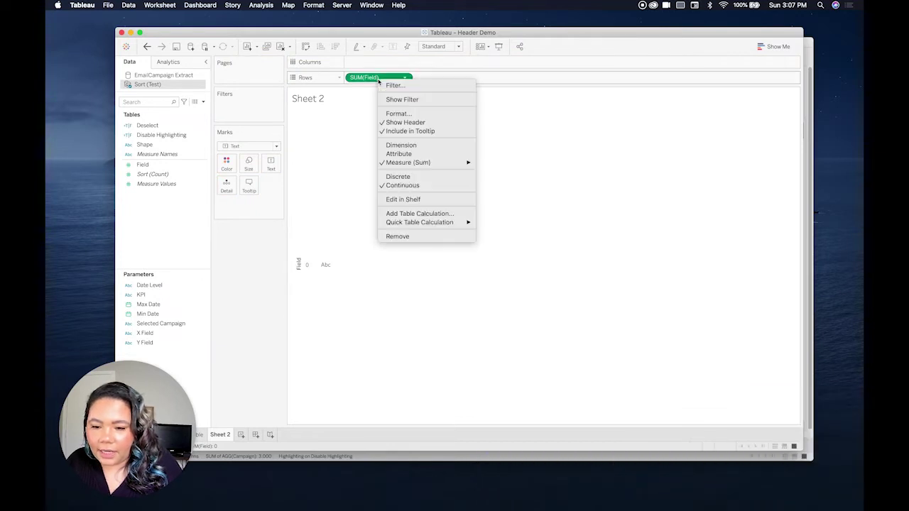
left_click(420, 147)
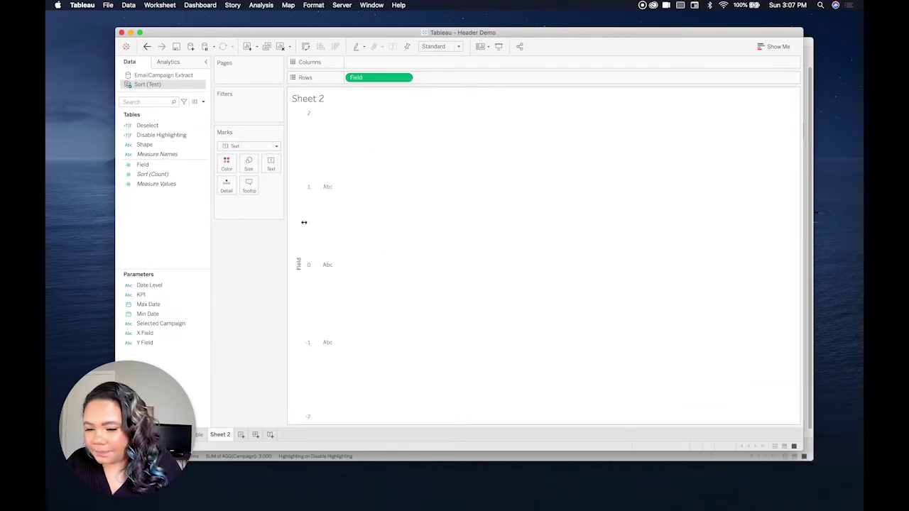
Change the mark type to Shape and assign the Shape field to the marks' shape
left_click(276, 147)
left_click(252, 218)
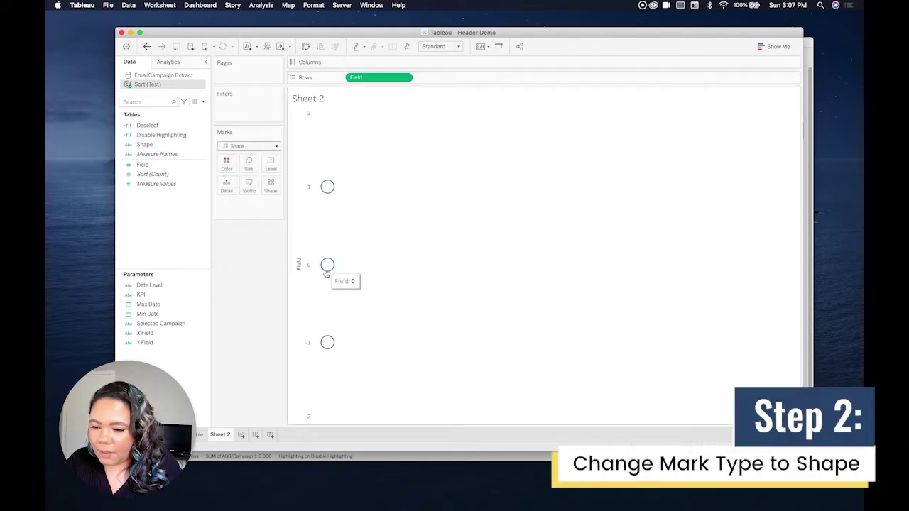
left_click(146, 145)
left_click_drag(146, 144, 271, 192)
Assign the filled downward triangle to Down and the filled upward triangle to Up, using the Filled shape palette
left_click(270, 185)
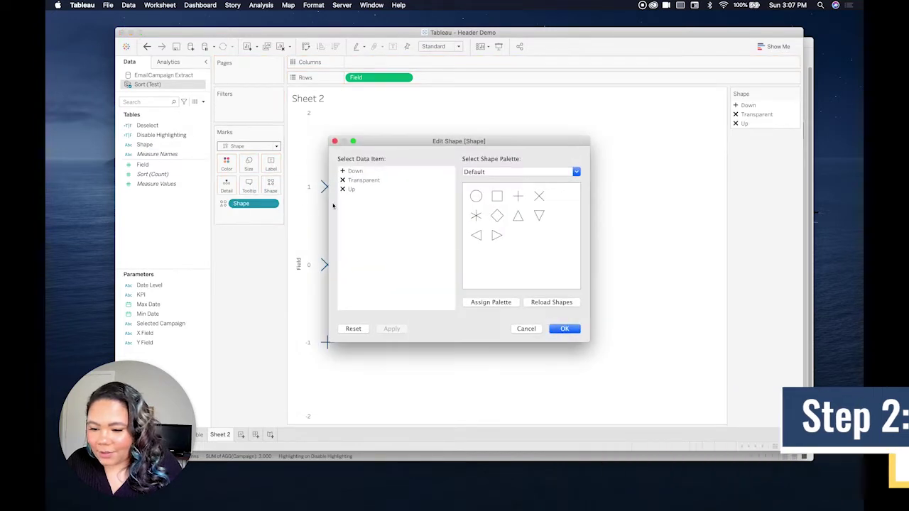
left_click(355, 172)
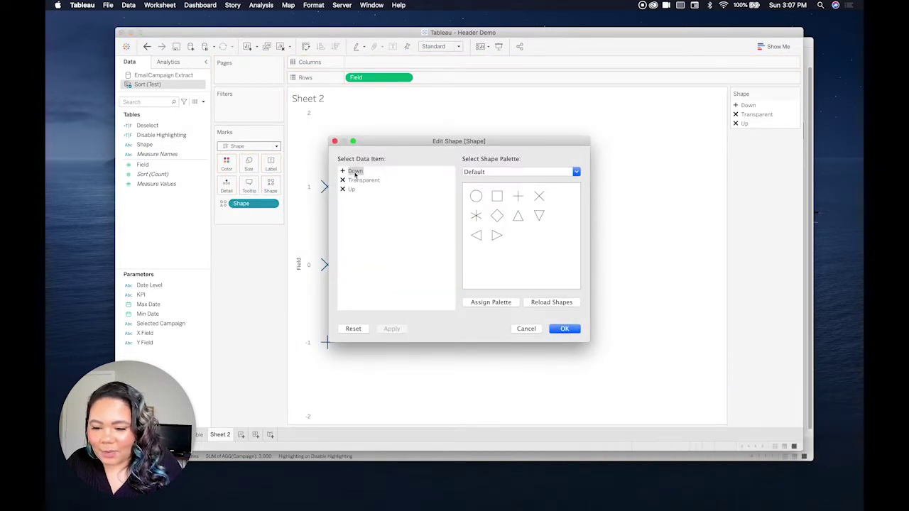
left_click(521, 173)
left_click(518, 181)
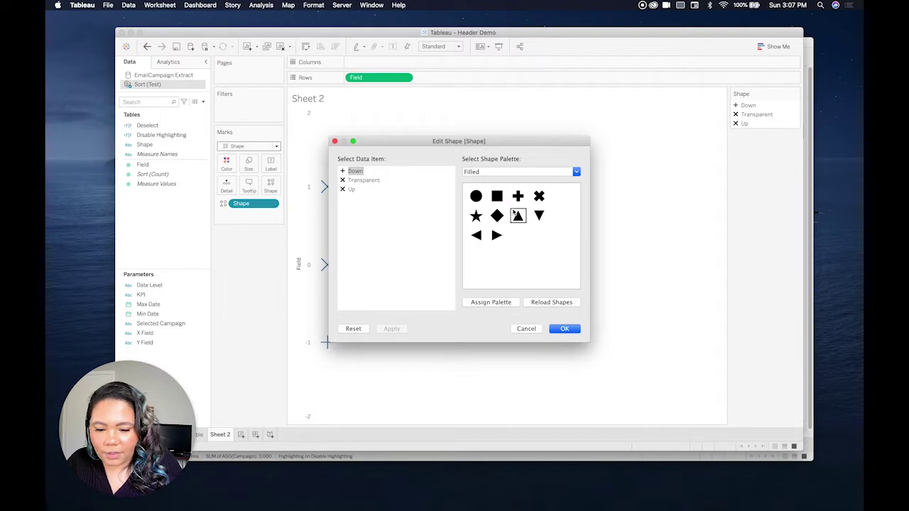
left_click(540, 215)
left_click(354, 190)
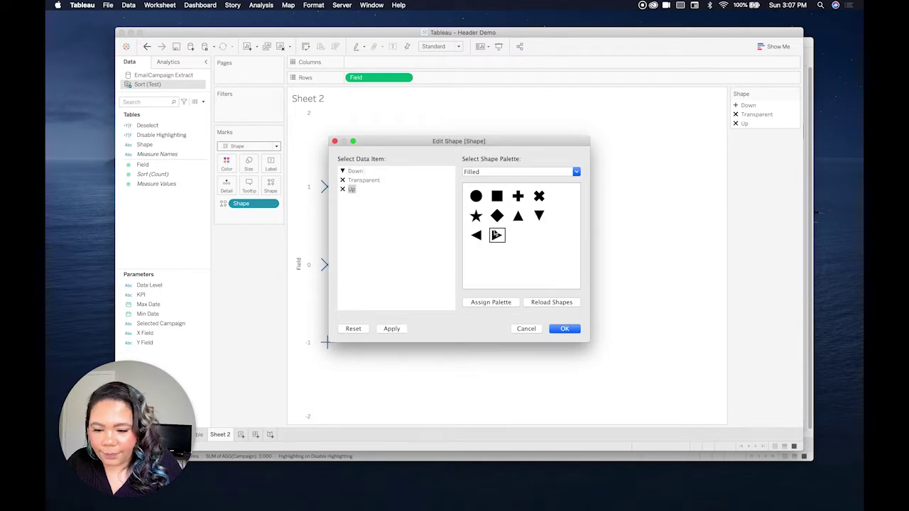
left_click(518, 215)
Assign a transparent shape from the Custom palette to the Transparent item and apply the shape assignments
left_click(359, 183)
left_click(506, 172)
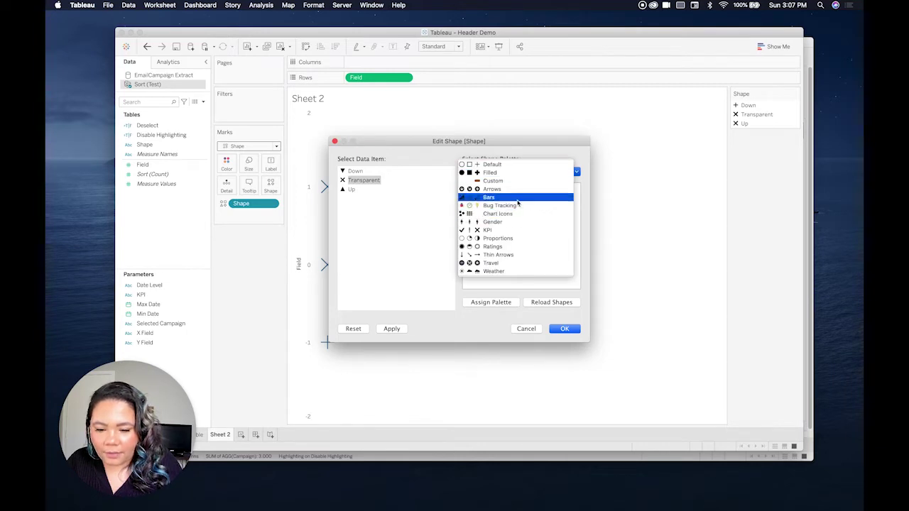
left_click(511, 181)
left_click(498, 235)
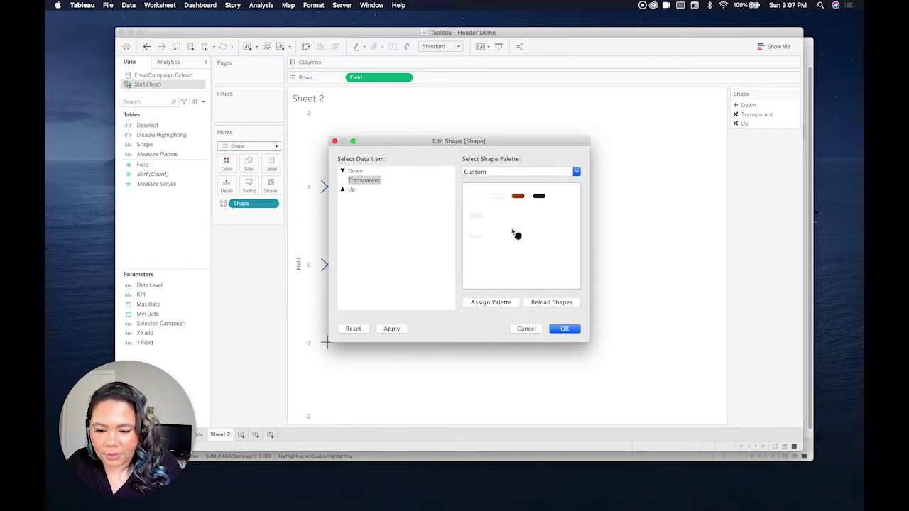
left_click(564, 328)
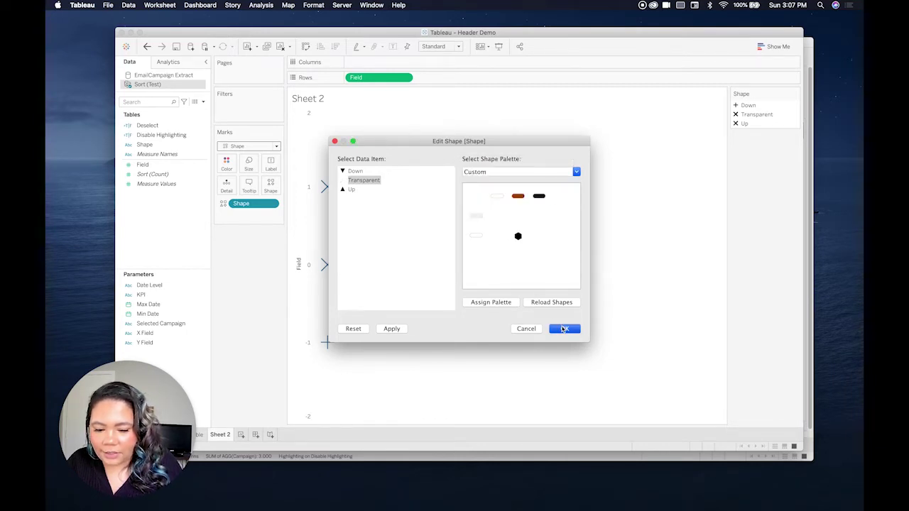
Hide the Field axis header and add an inline MIN(1.0) calculation to Columns
right_click(301, 249)
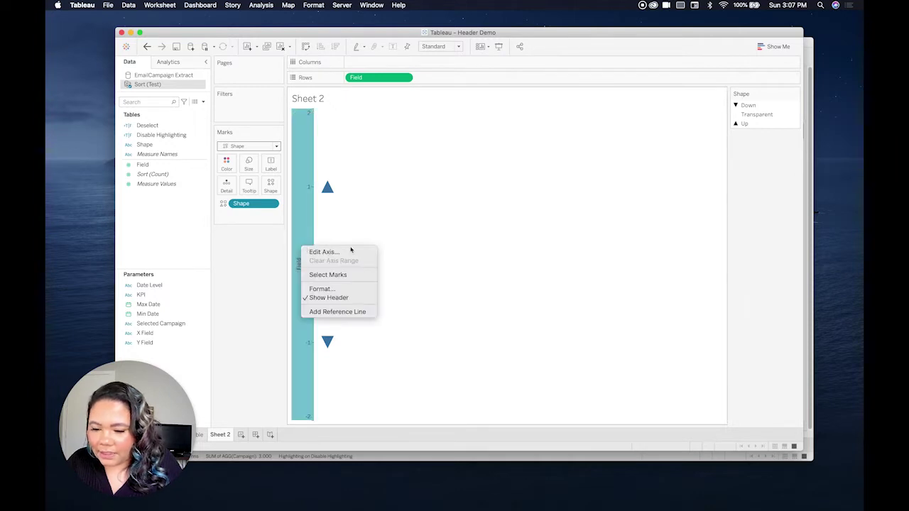
left_click(349, 298)
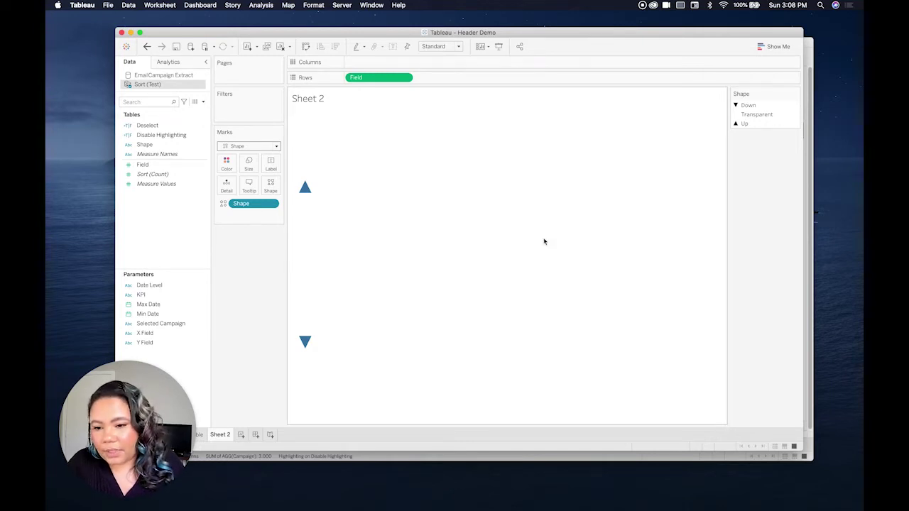
double_click(419, 63)
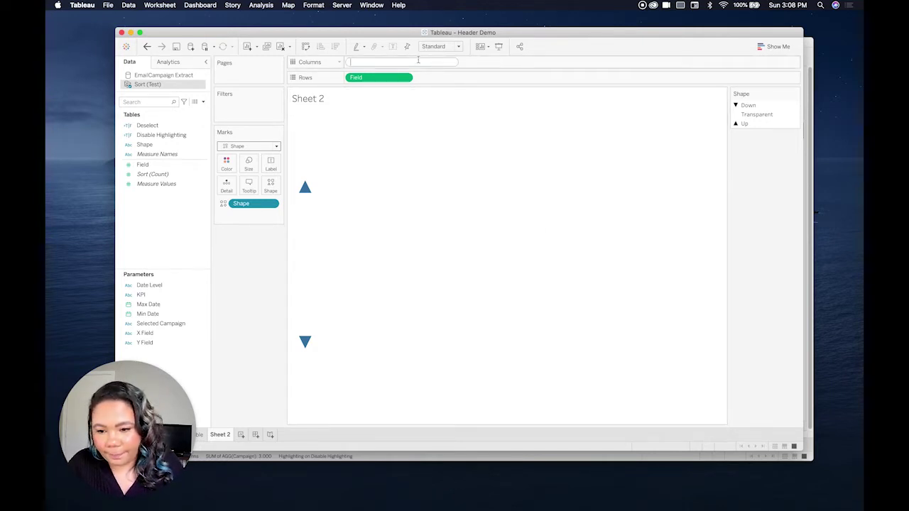
type("MIN(1)")
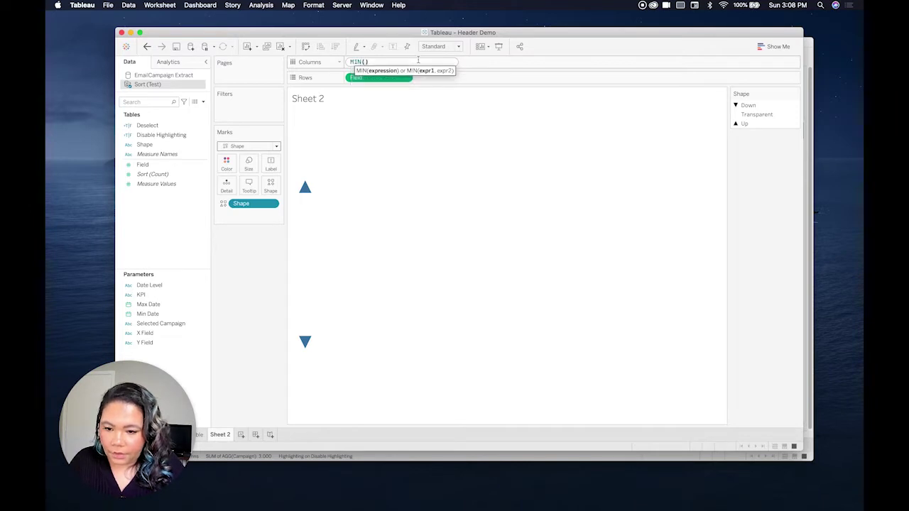
type(",0")
key("Return")
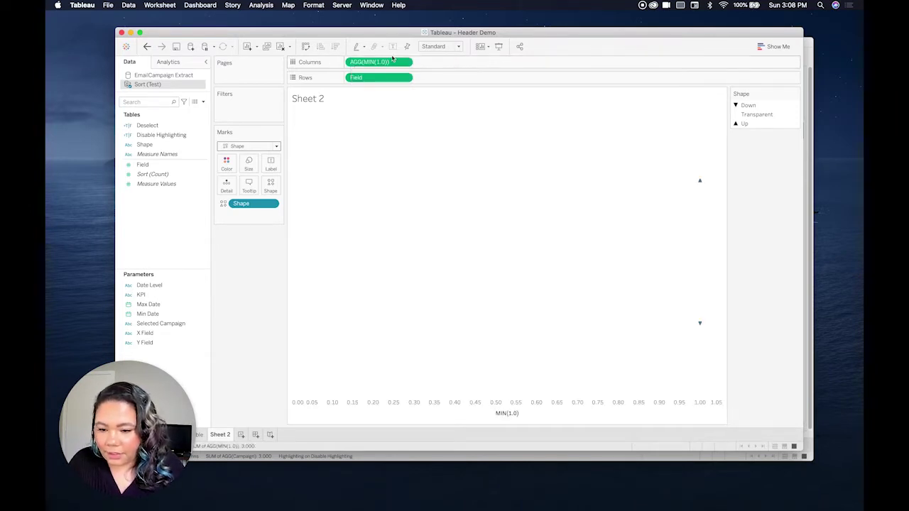
Label the MIN(1.0) calculation in Columns as Campaign by adding a //Campaign comment line above the formula
right_click(383, 63)
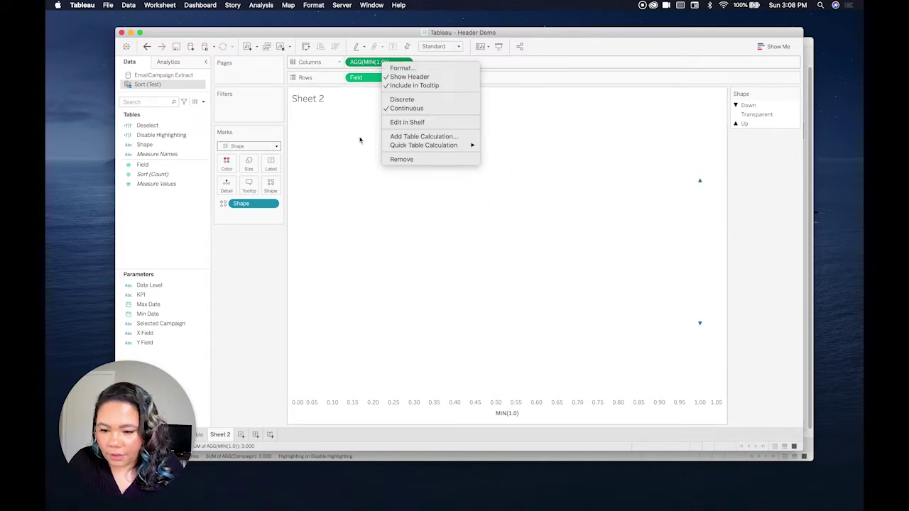
left_click(422, 125)
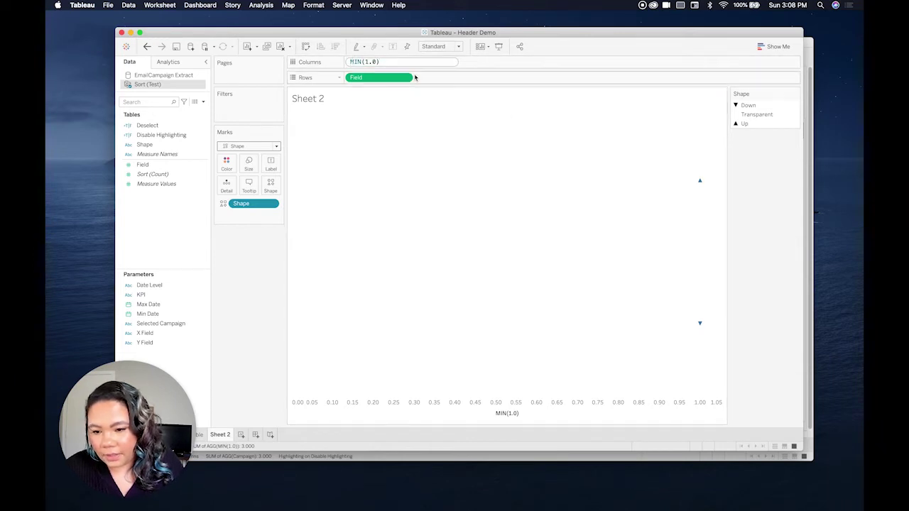
type("//Campaign")
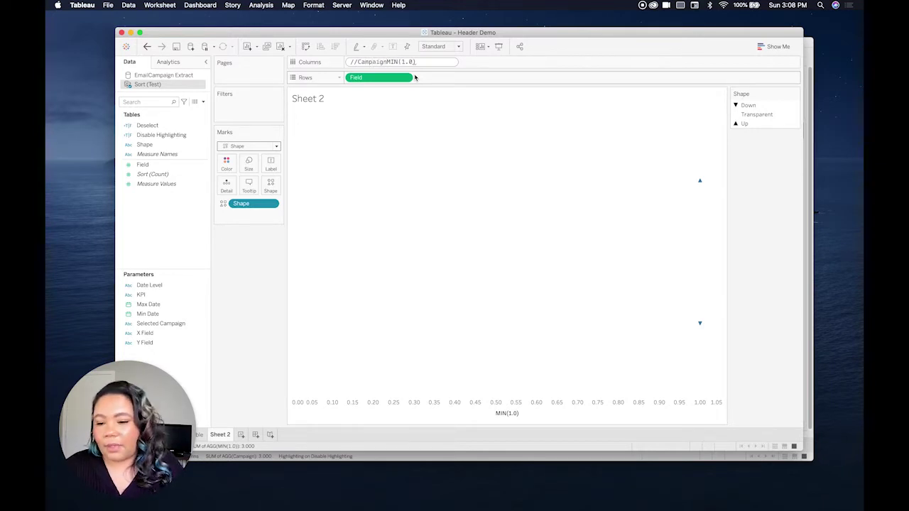
key("super+z")
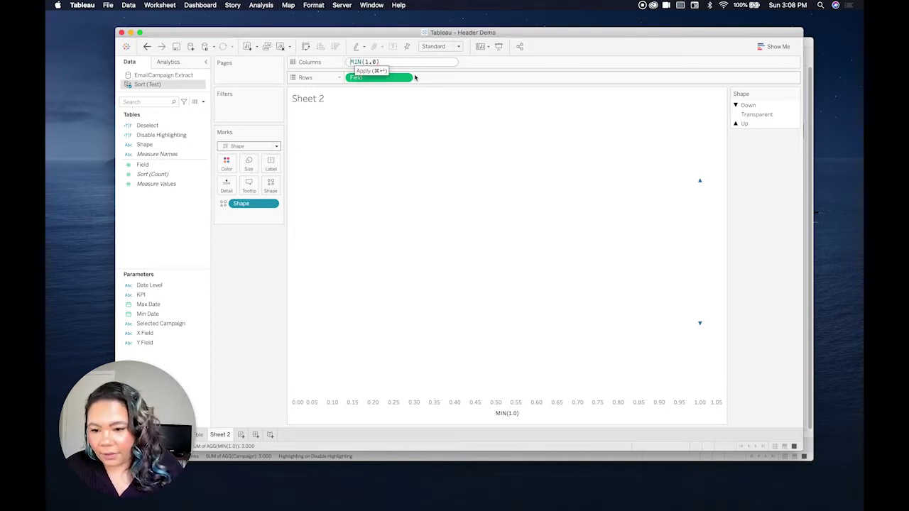
key("super+Return")
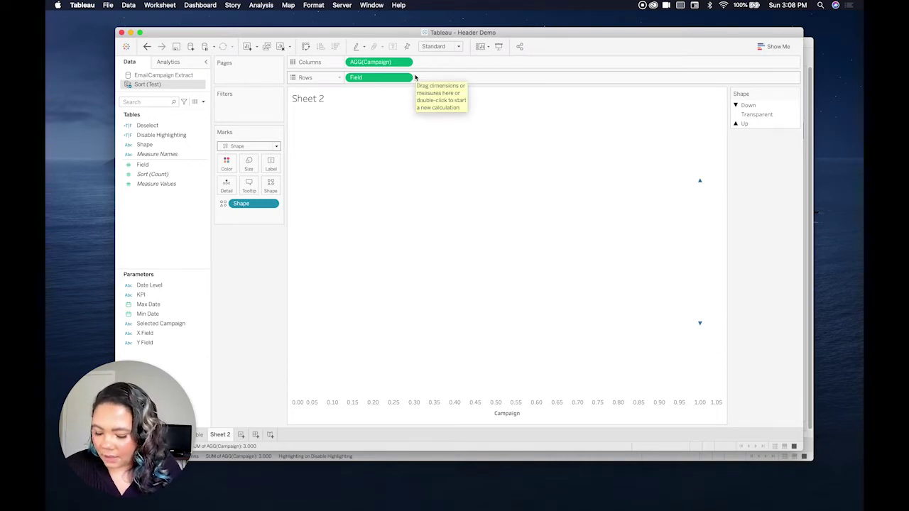
key("super+z")
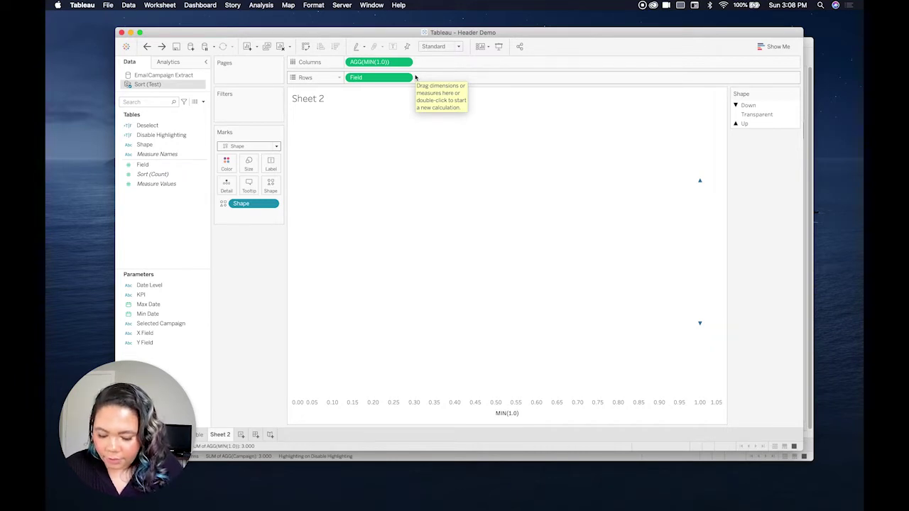
key("super+shift+z")
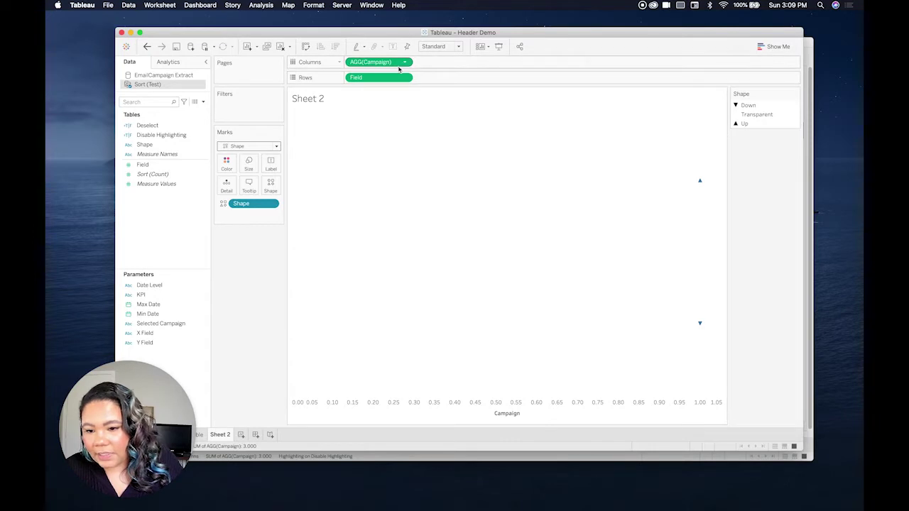
Duplicate the Campaign calculation along Columns until there are six copies
left_click_drag(386, 67, 442, 66)
left_click_drag(448, 63, 540, 64)
left_click_drag(597, 64, 689, 65)
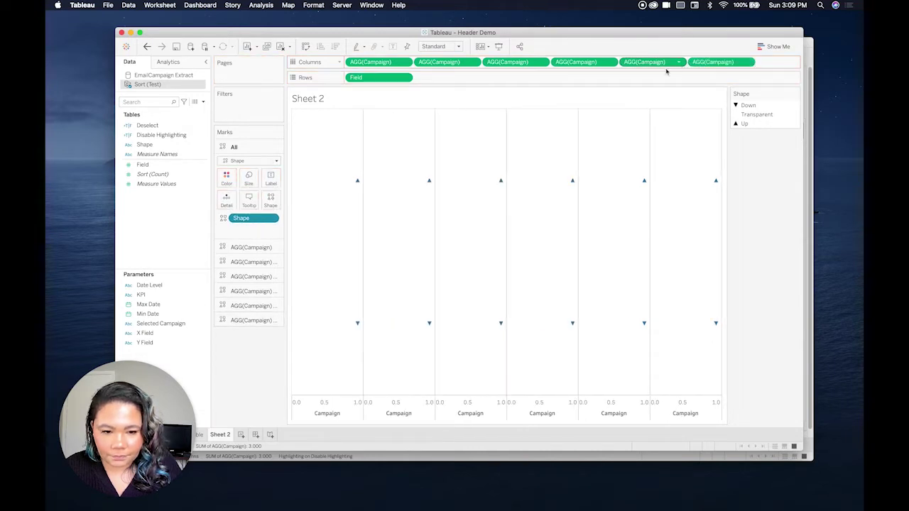
Change the comment label of the second Campaign calculation in Columns to Delivered
right_click(442, 64)
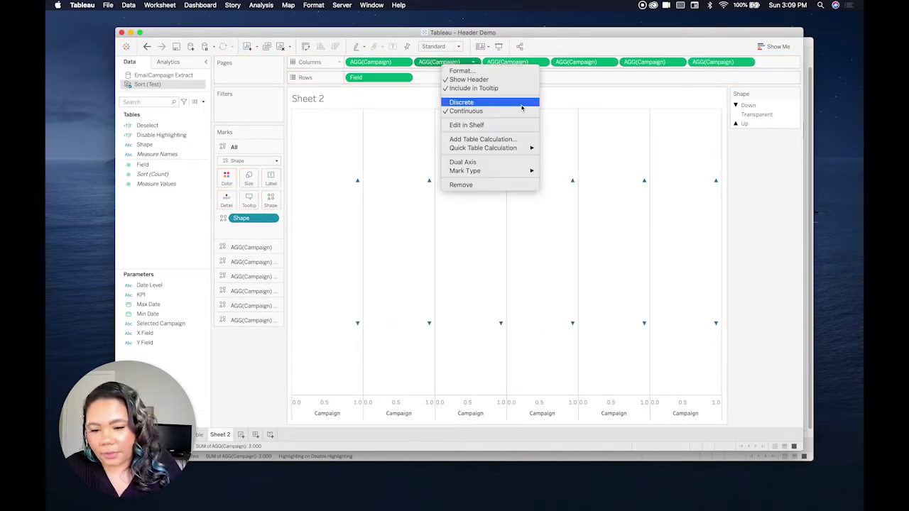
left_click(492, 126)
double_click(433, 64)
type("Delivered")
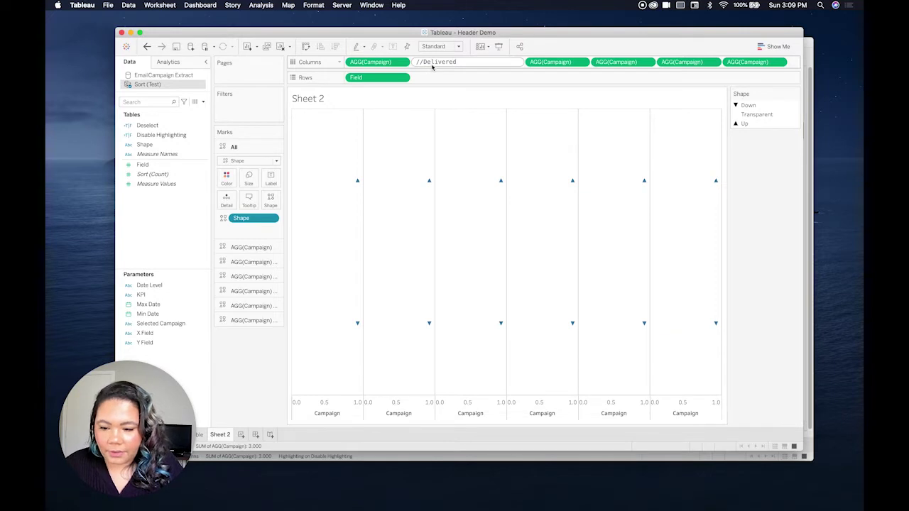
key("Return")
Change the comment label of the third calculation in Columns to Sent
right_click(508, 63)
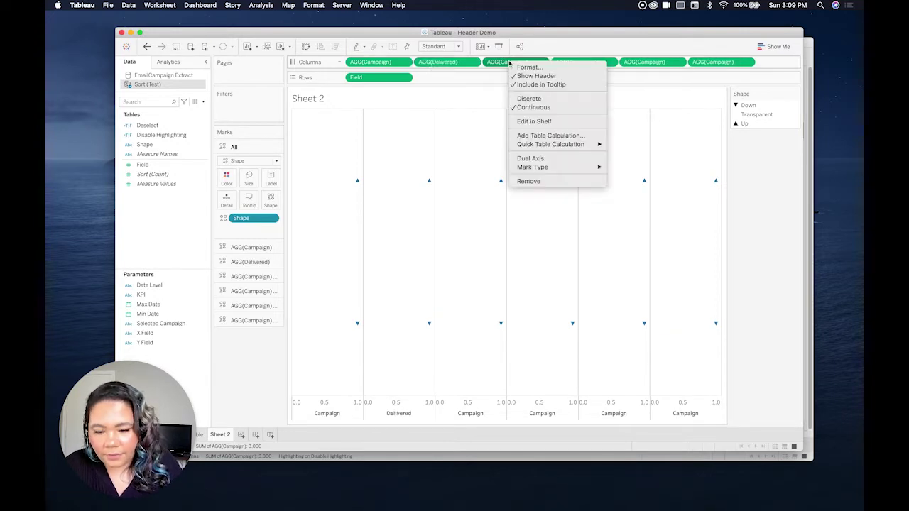
left_click(549, 122)
double_click(511, 62)
type("Sent")
key("Return")
Change the comment label of the fourth calculation in Columns to Opened
right_click(568, 63)
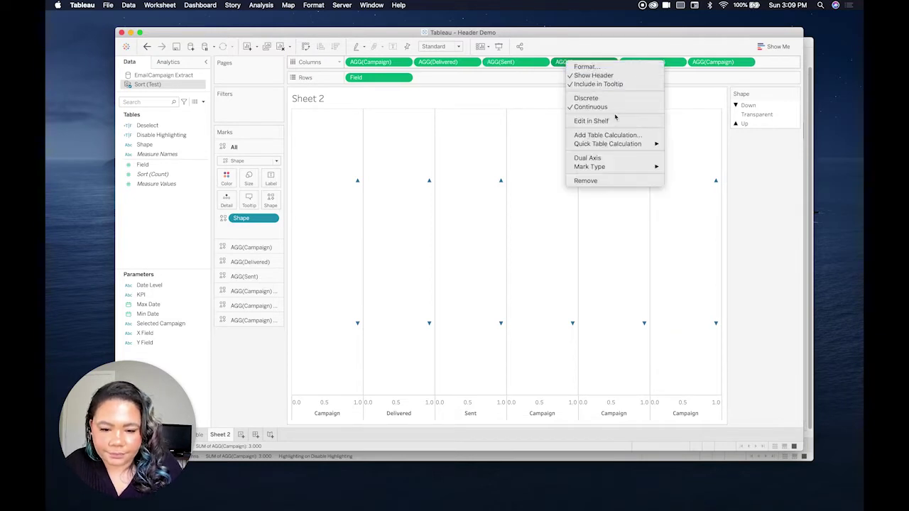
left_click(615, 121)
double_click(575, 62)
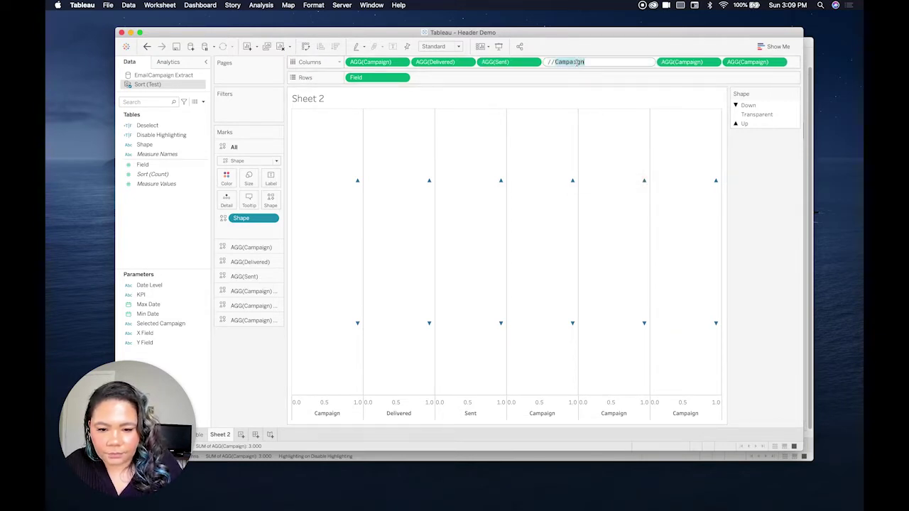
type("Opened")
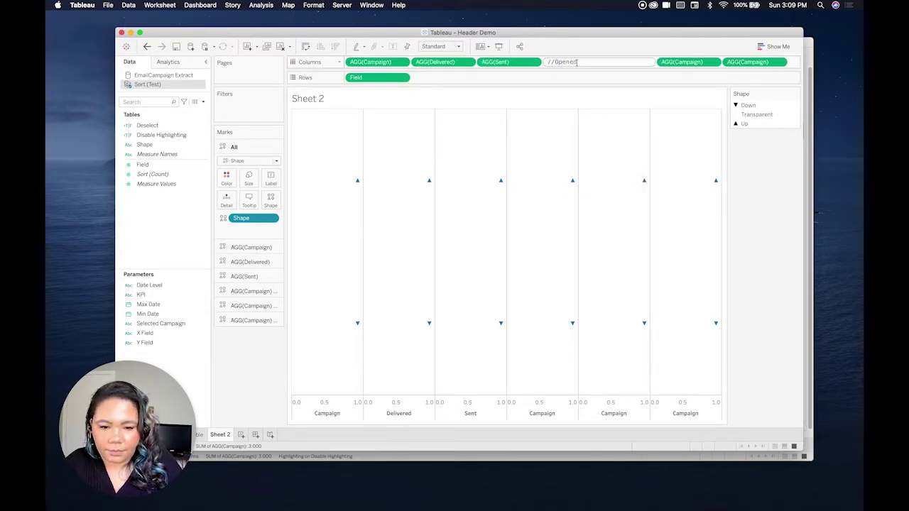
key("Return")
Change the comment label of the fifth calculation in Columns to Clicked
right_click(650, 63)
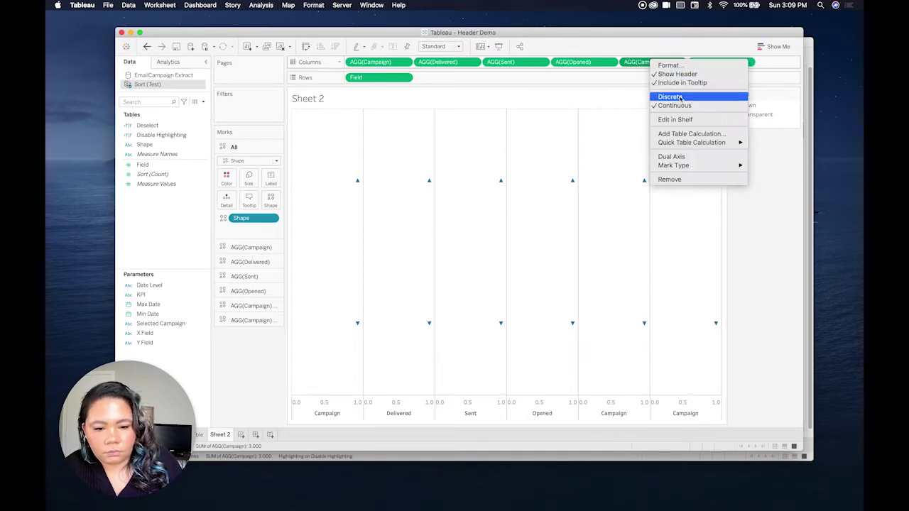
left_click(684, 121)
double_click(645, 62)
type("Click")
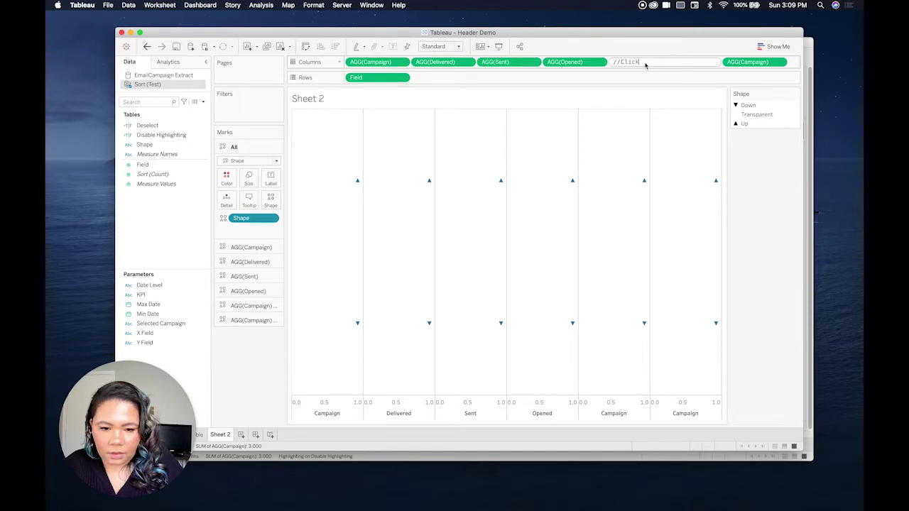
key("Return")
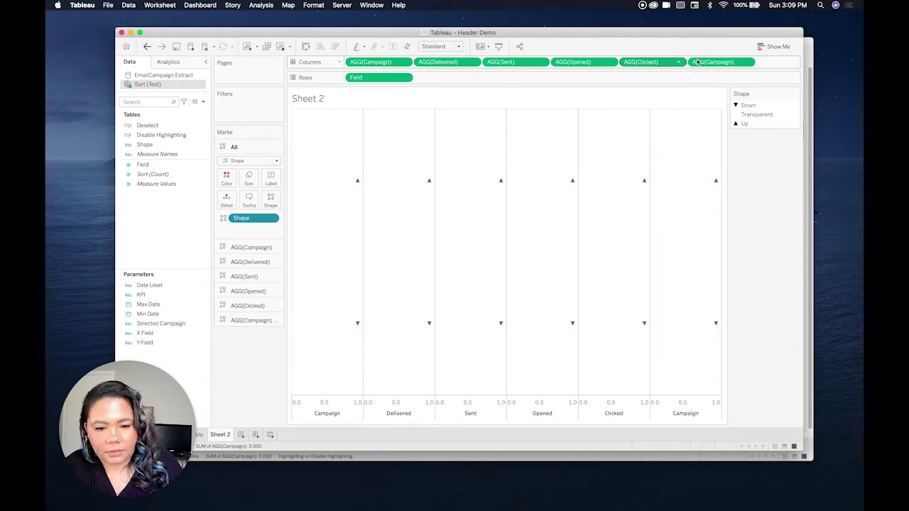
Change the comment label of the sixth calculation in Columns to Unsubscribed
right_click(708, 62)
left_click(725, 121)
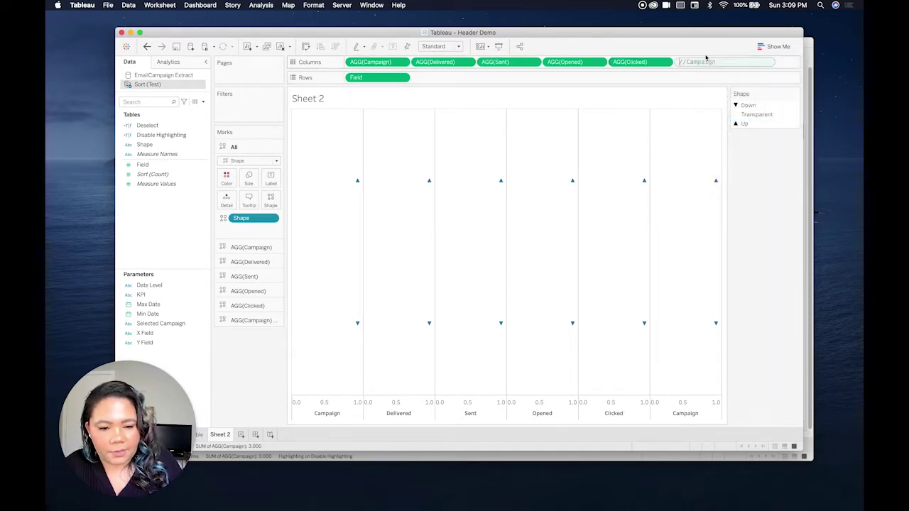
double_click(703, 62)
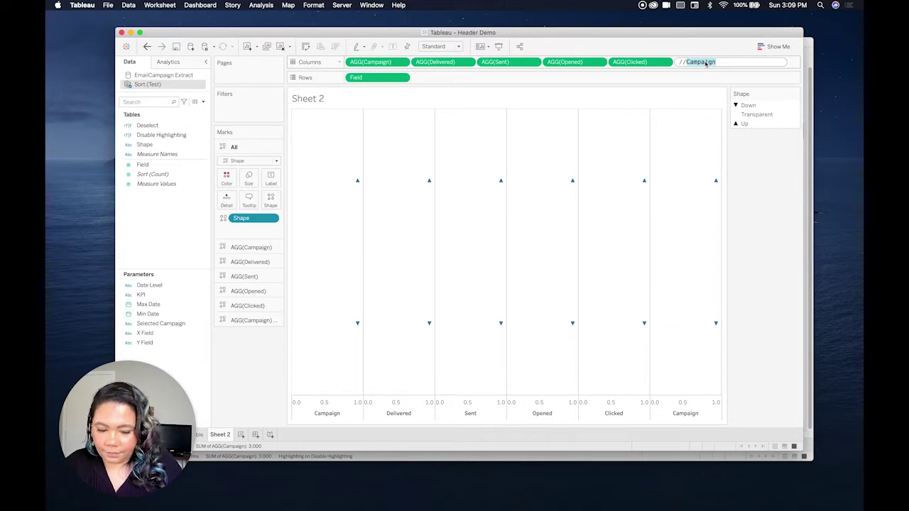
type("Unsubscribed")
key("Return")
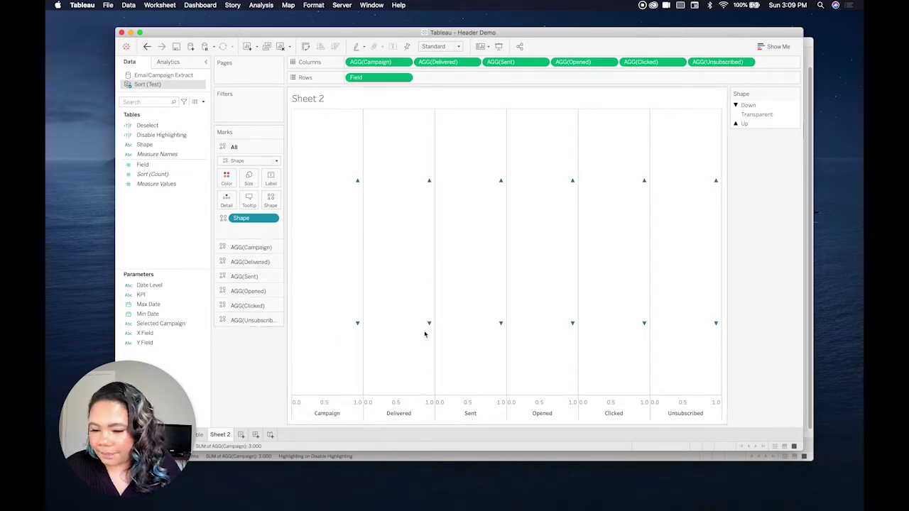
Set the Campaign axis to a fixed range from .8 to 2.2
right_click(336, 404)
left_click(345, 407)
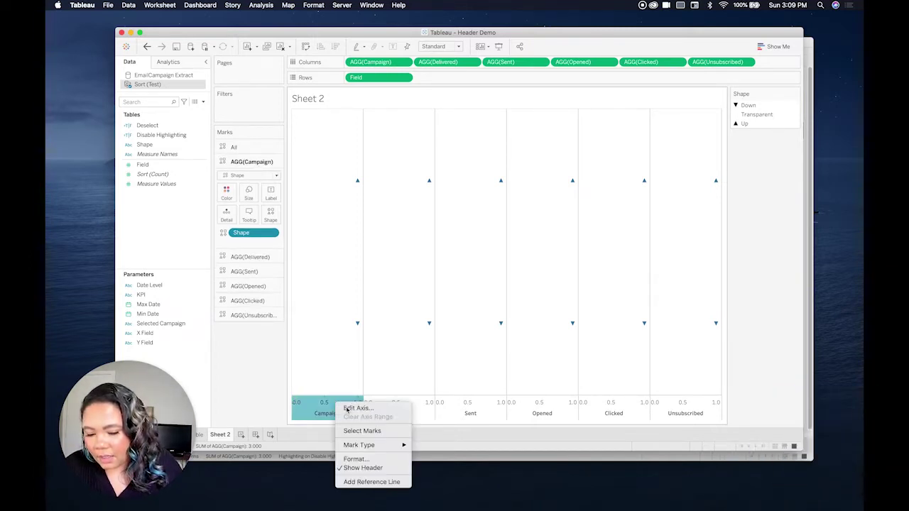
left_click(386, 187)
left_click(401, 220)
key("Tab")
type("1")
type("2.2")
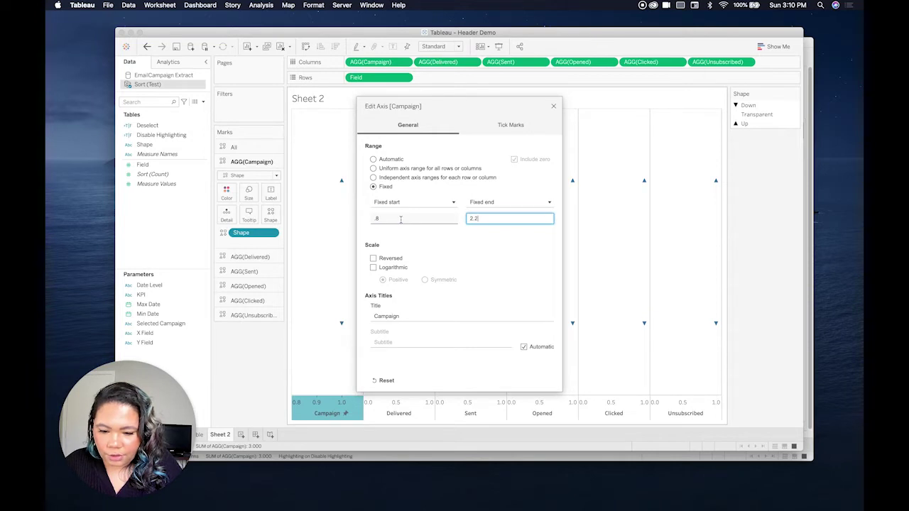
left_click(553, 105)
Set the Delivered axis to a fixed range from .8 to 2.2
right_click(409, 414)
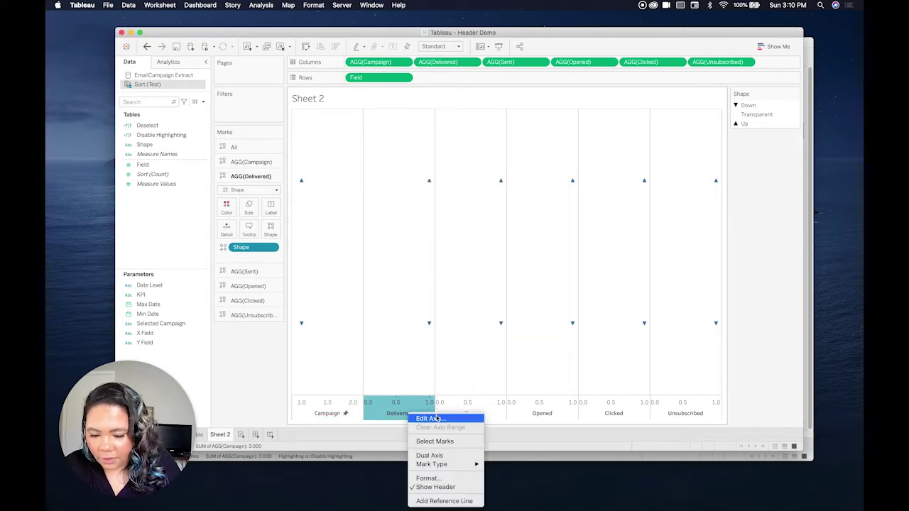
left_click(426, 419)
left_click(387, 186)
left_click(407, 219)
type(".8")
key("Tab")
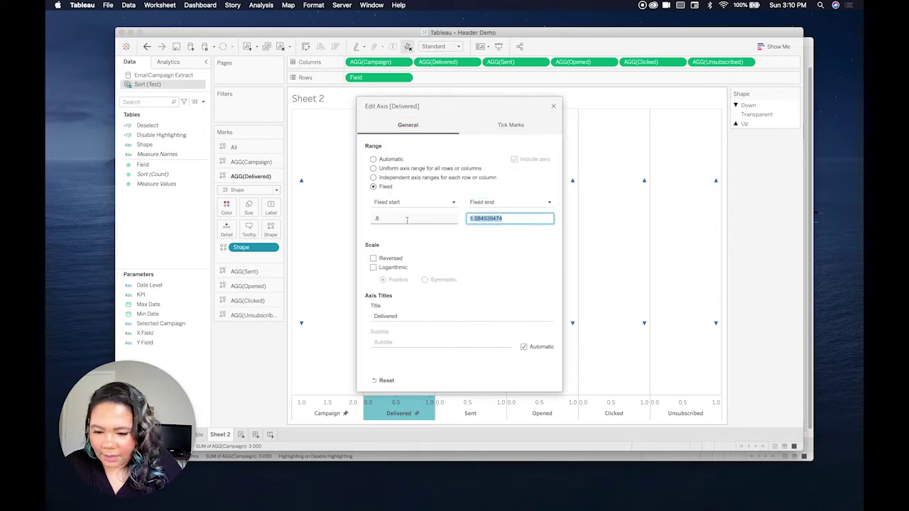
type("2.2")
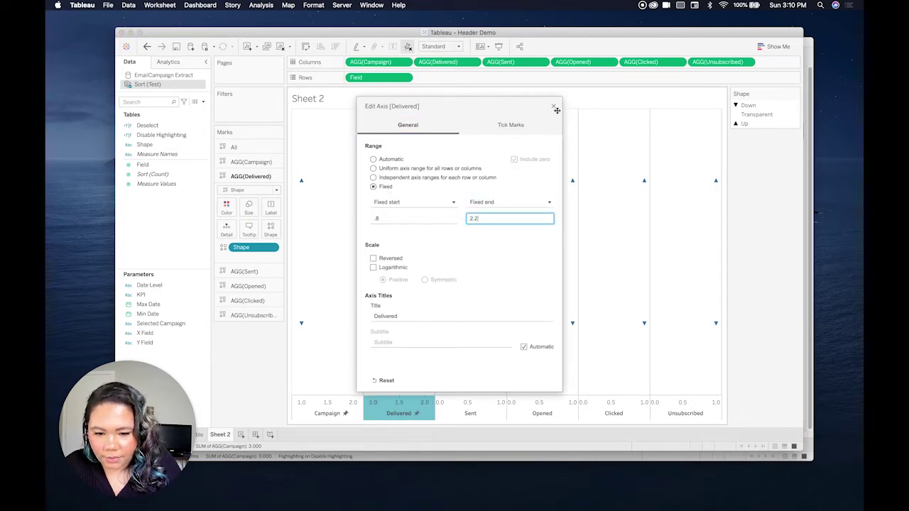
left_click(554, 106)
Set the Sent axis to a fixed range from .8 to 2.2
right_click(459, 413)
left_click(492, 417)
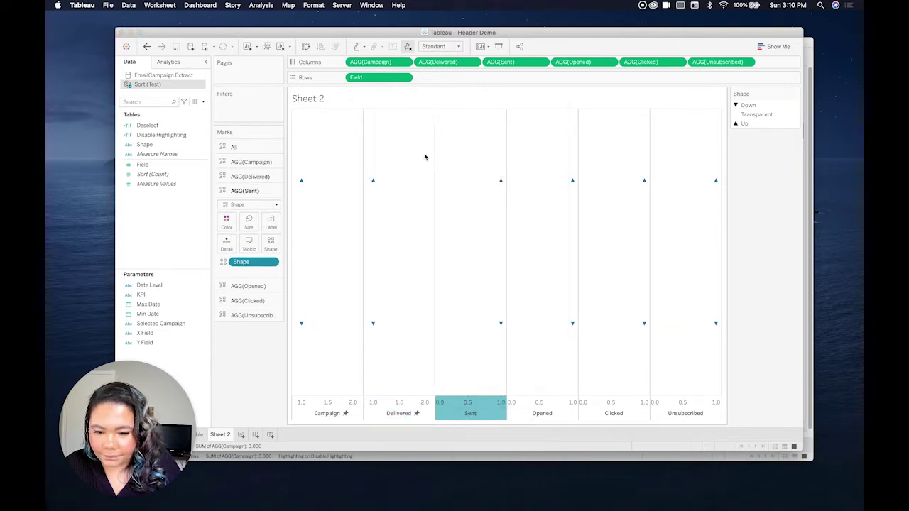
left_click(387, 187)
left_click(412, 221)
type(".8")
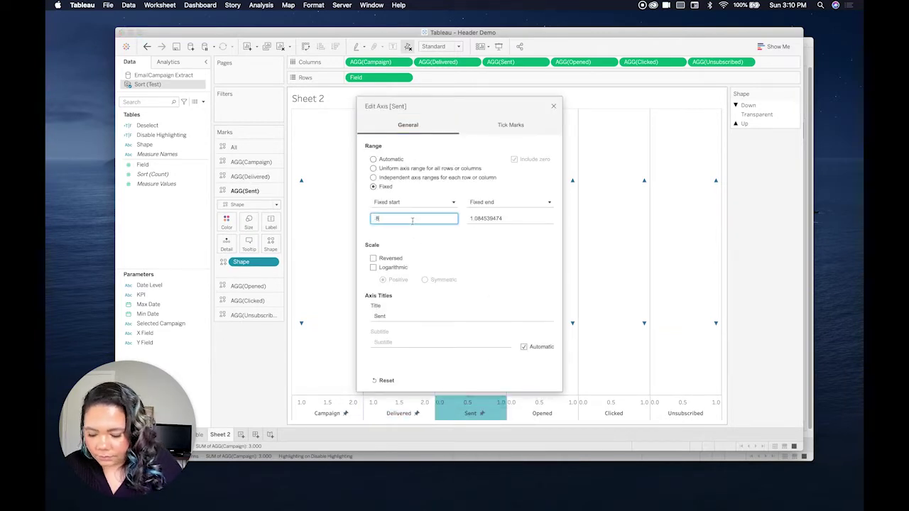
key("Tab")
type("2.2")
left_click(554, 106)
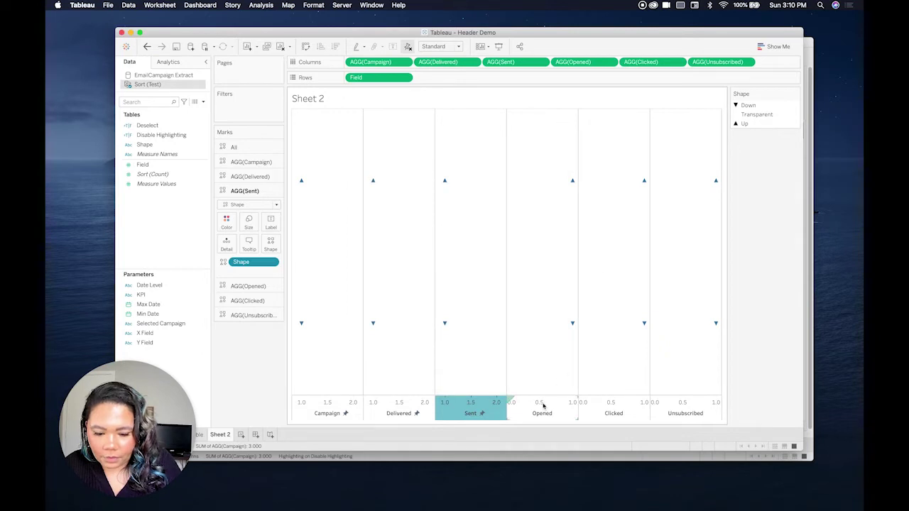
Set the Opened axis to a fixed range from .8 to 2.2
right_click(543, 406)
left_click(561, 410)
left_click(386, 187)
left_click(406, 219)
type(".8")
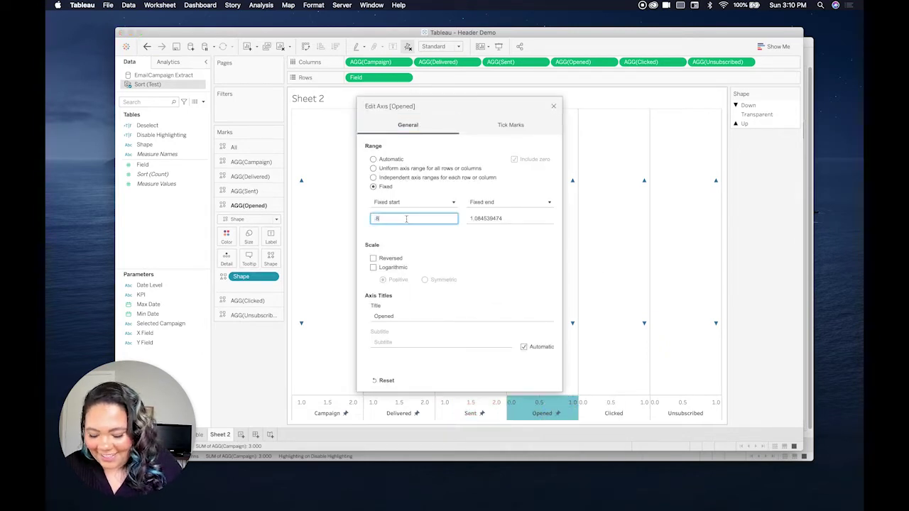
key("Tab")
type("2.2")
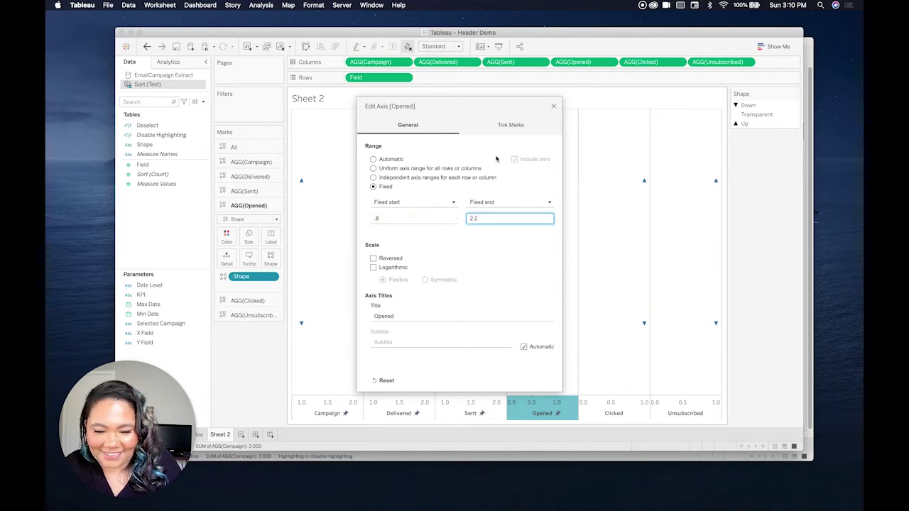
left_click(553, 105)
Set the Clicked axis to a fixed range from .8 to 2.2
left_click(613, 410)
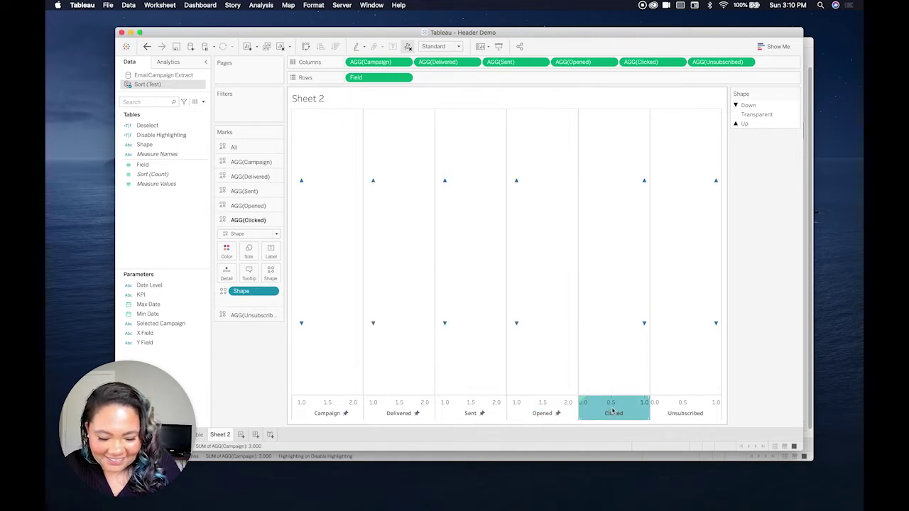
right_click(613, 410)
left_click(629, 413)
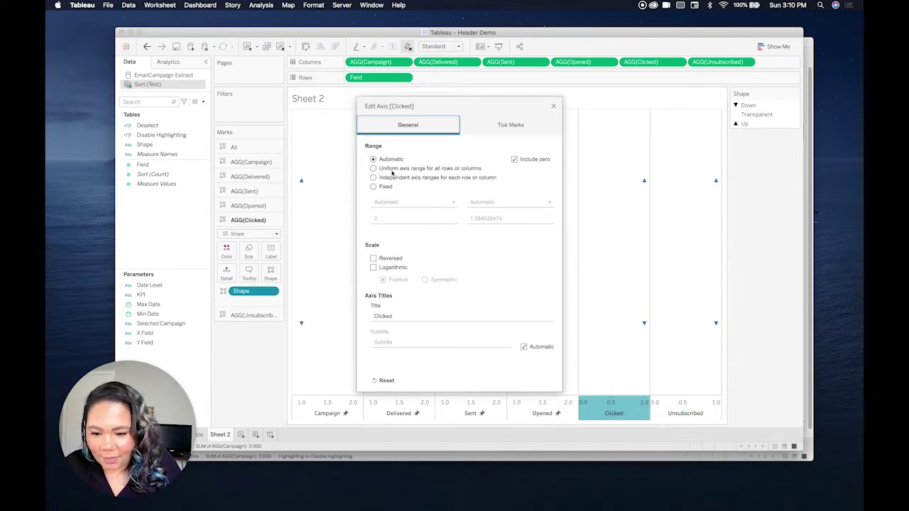
left_click(388, 186)
left_click(407, 219)
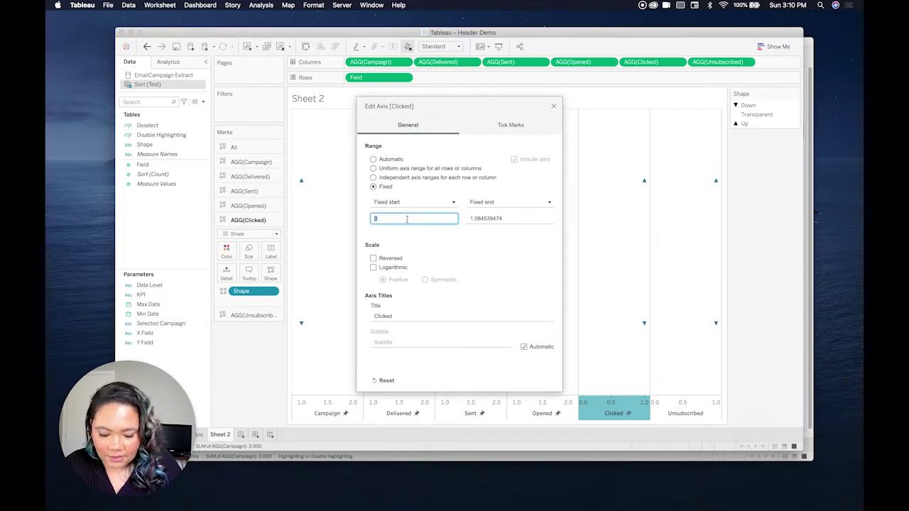
type(".8")
key("Tab")
key("Tab")
type("2")
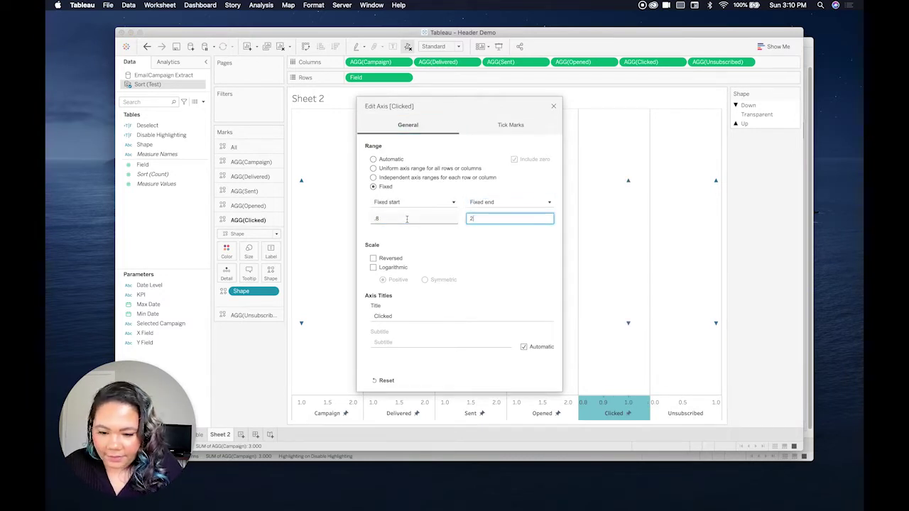
type(".2")
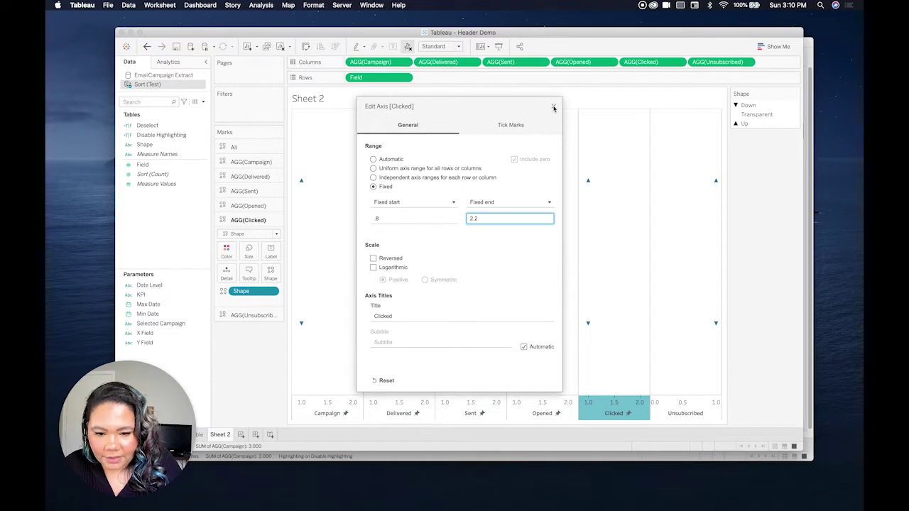
left_click(554, 106)
Set the Unsubscribed axis to a fixed range from .8 to 2.2
right_click(682, 410)
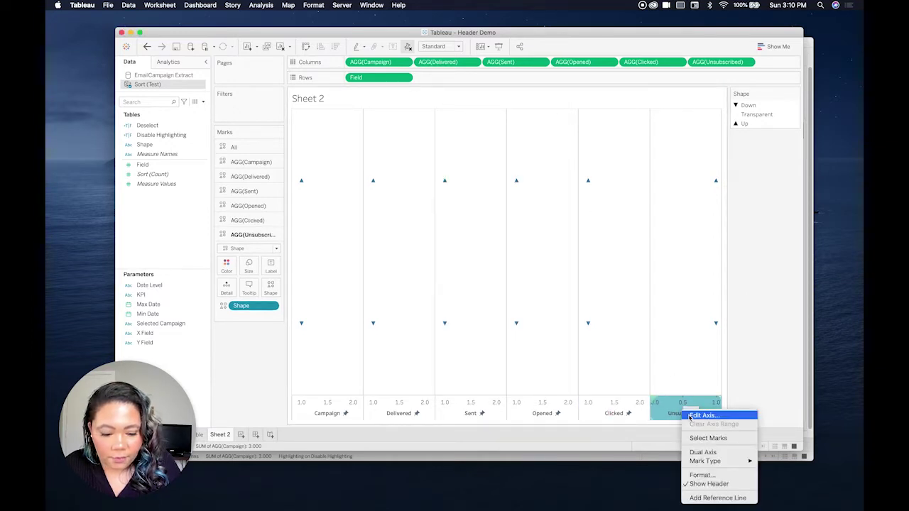
left_click(699, 415)
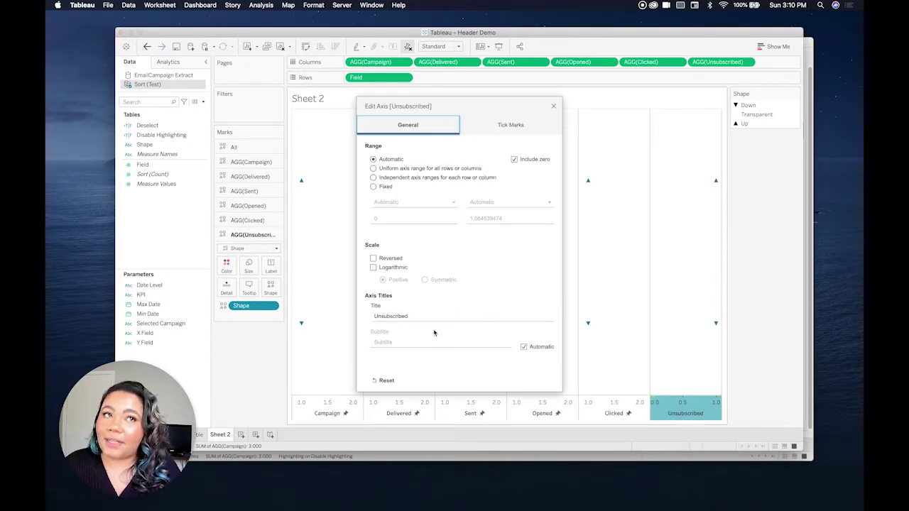
left_click(388, 187)
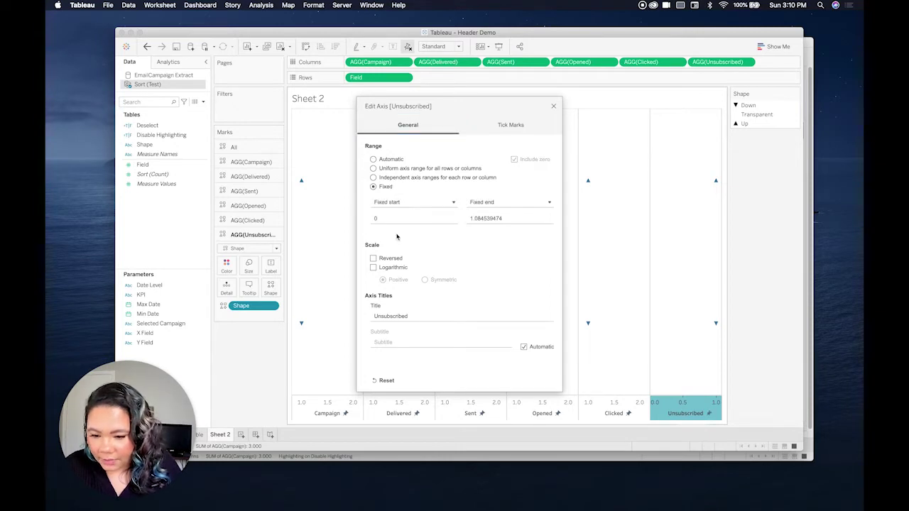
left_click(388, 218)
type(".8")
key("Tab")
type("2")
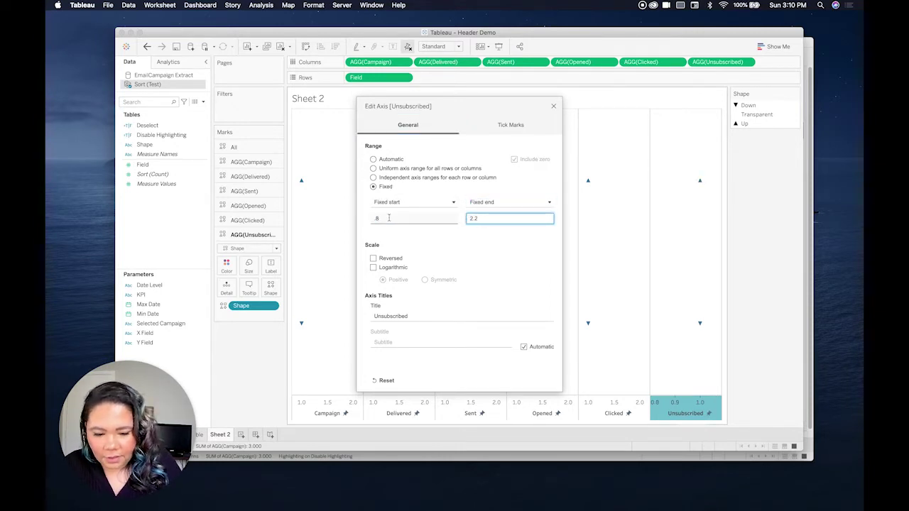
left_click(554, 106)
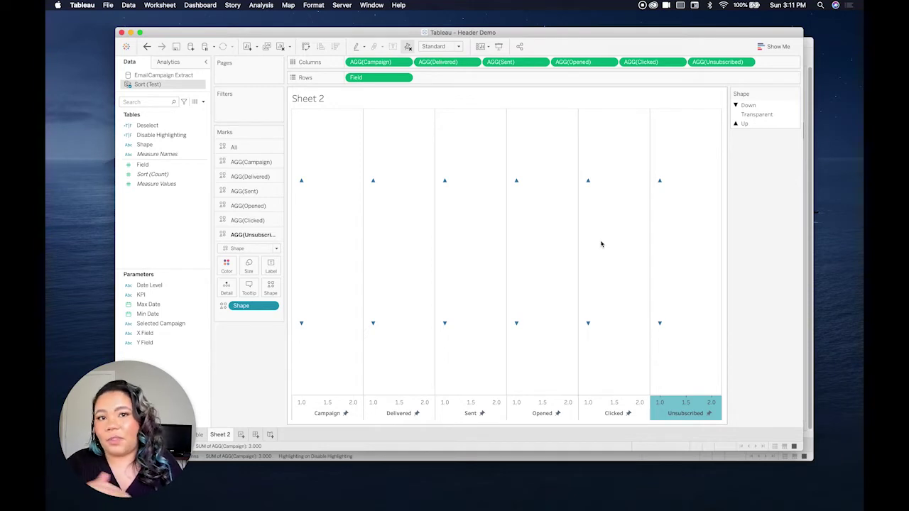
Label all marks with the calculation IF [Shape] = "Transparent" THEN "Campaign" END
left_click(250, 148)
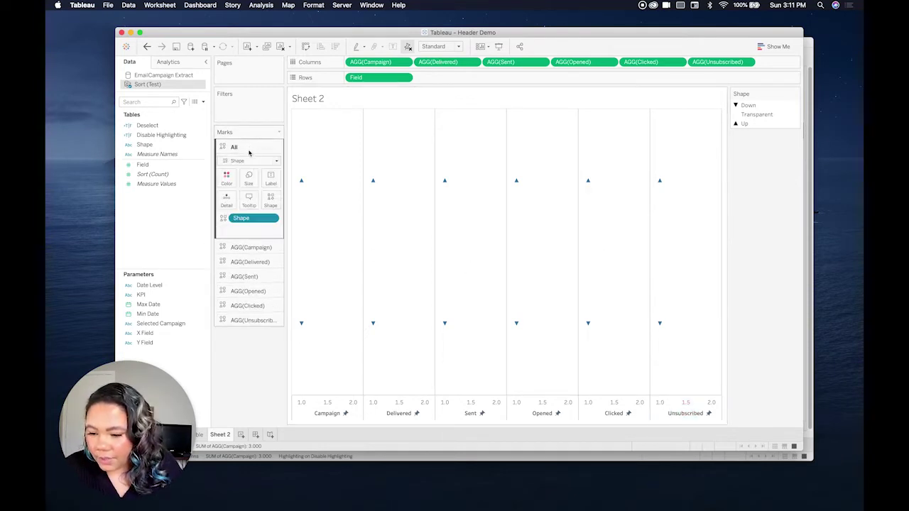
double_click(255, 230)
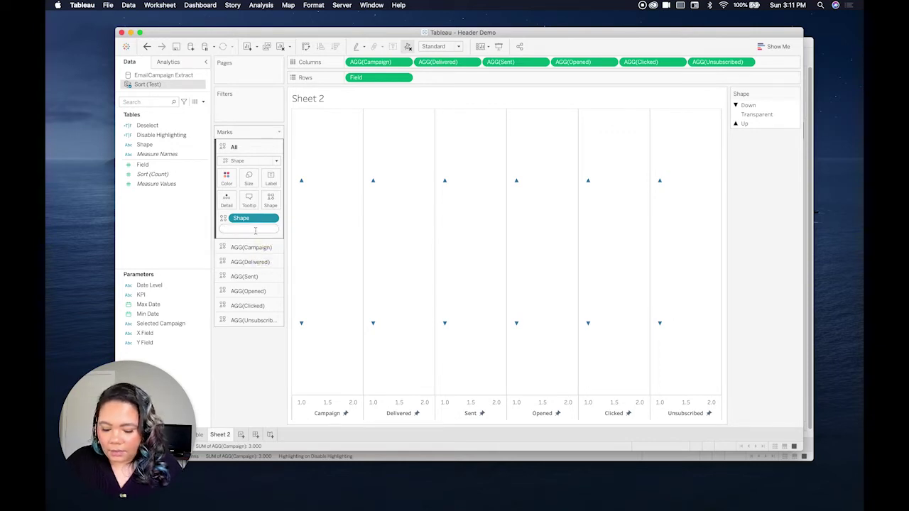
type("If")
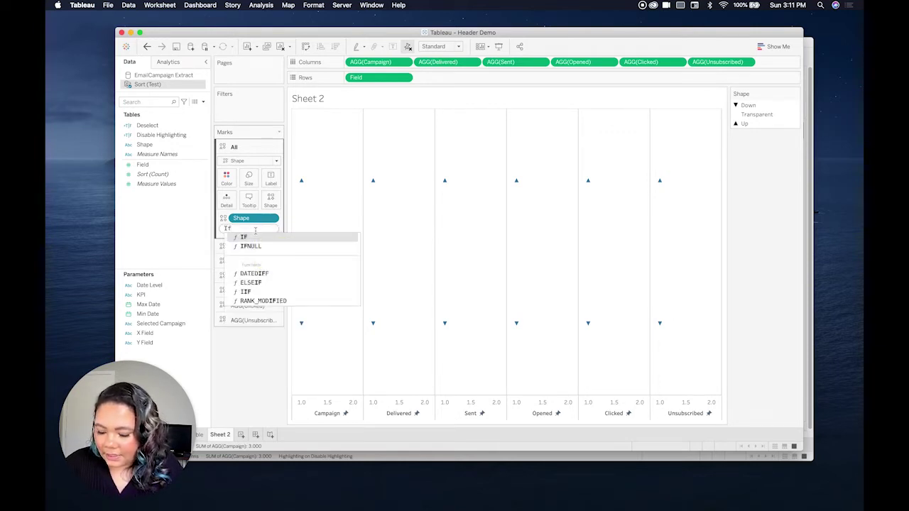
type(" sh")
key("Return")
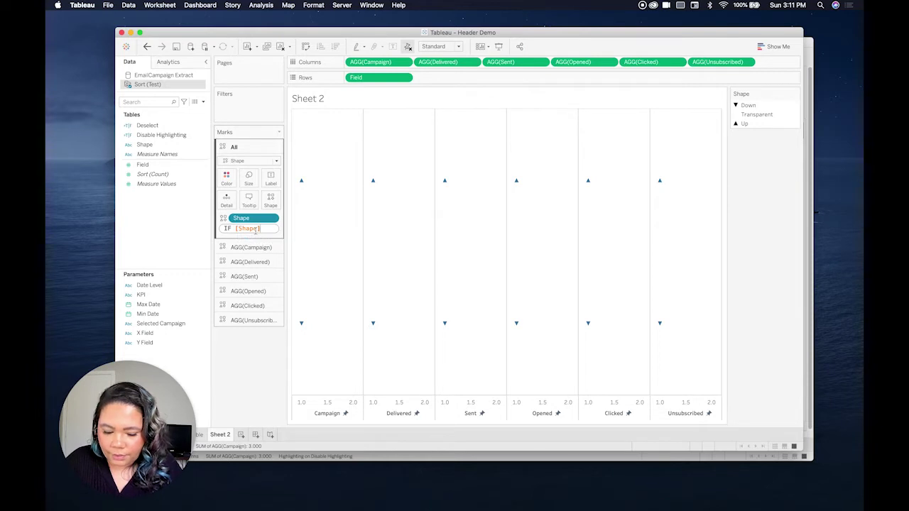
type("= \"Transparent\" THEN")
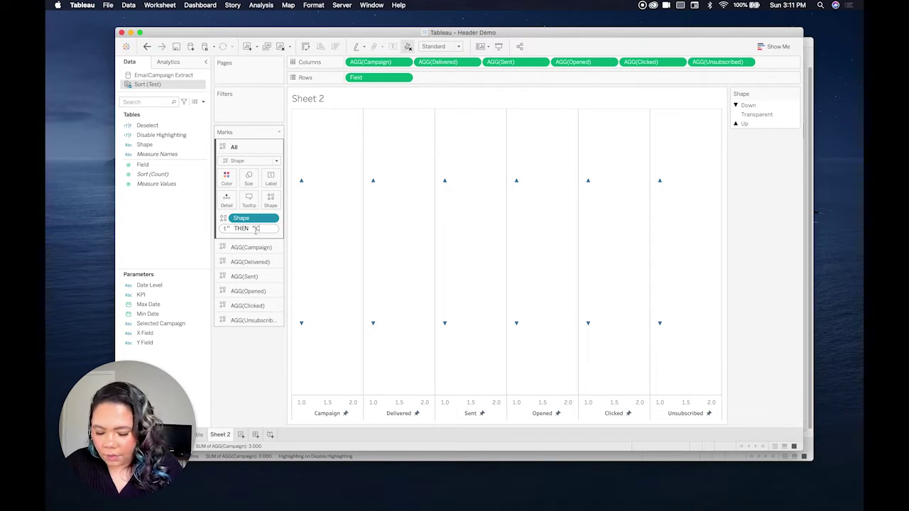
type(" \"Campaign\" END")
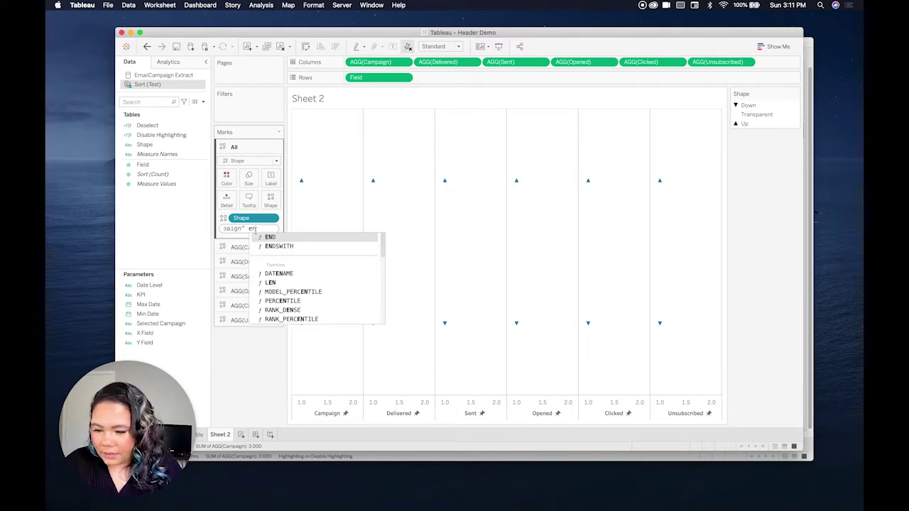
key("Return")
left_click_drag(256, 233, 273, 186)
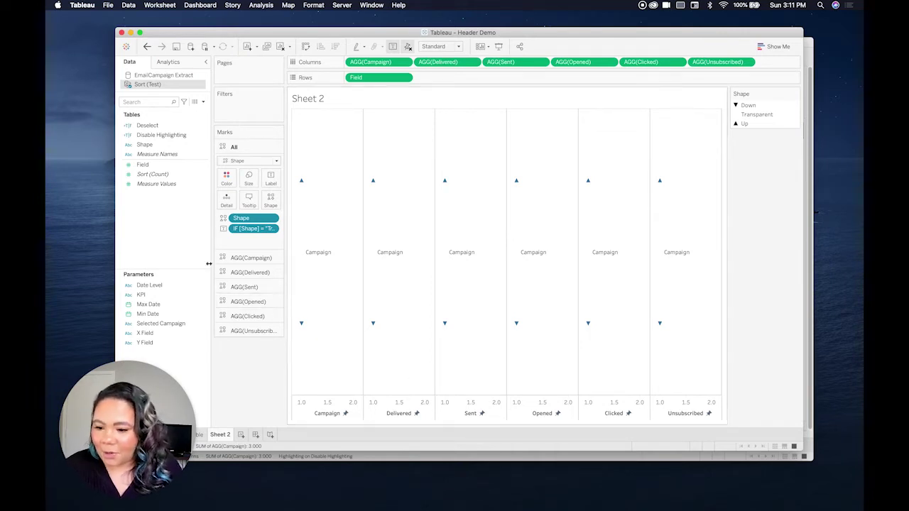
Change the label text in the Delivered marks' calculation to "Delivered"
left_click(266, 278)
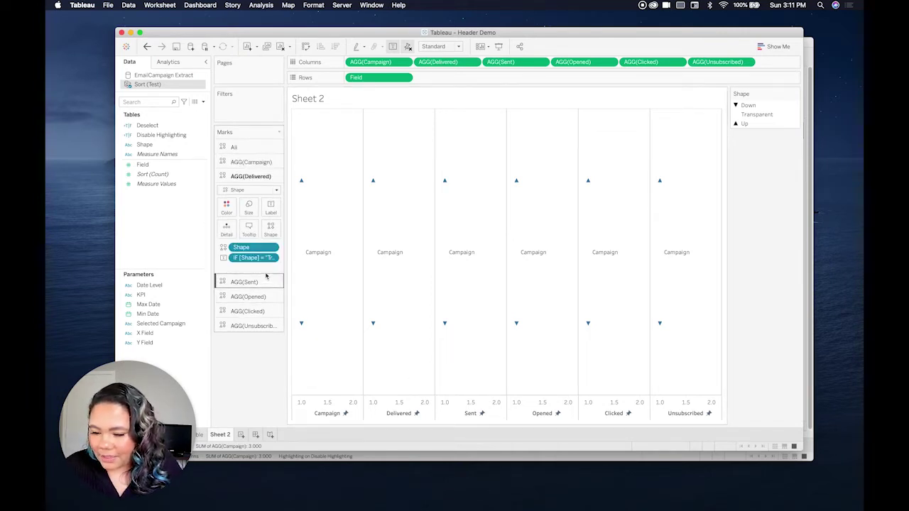
right_click(260, 258)
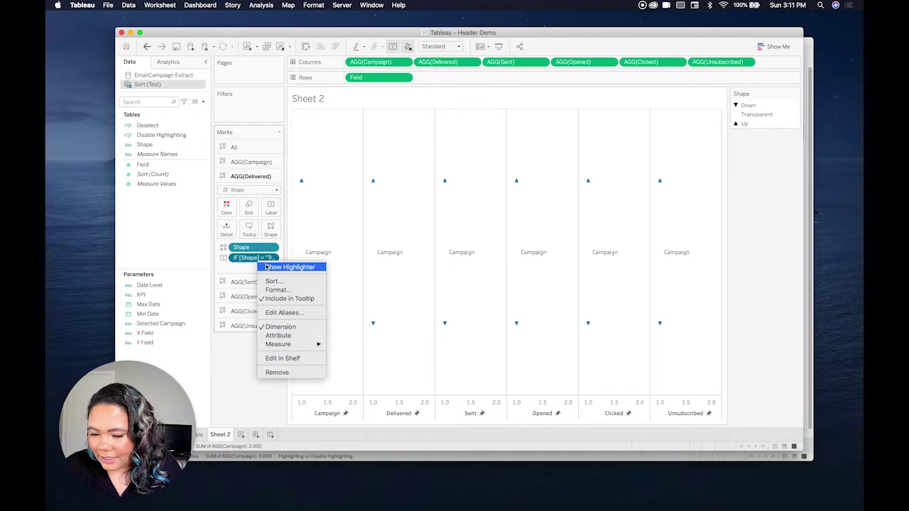
left_click(297, 359)
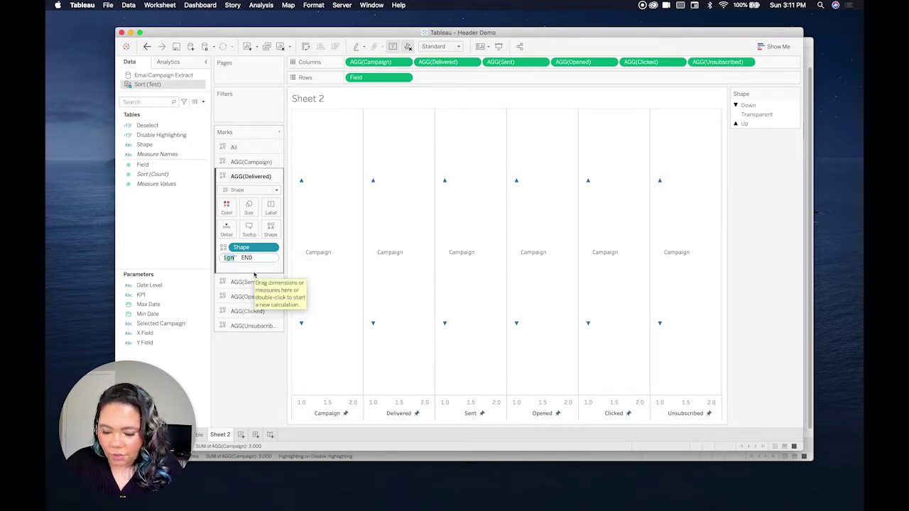
type("\"Delivered\"")
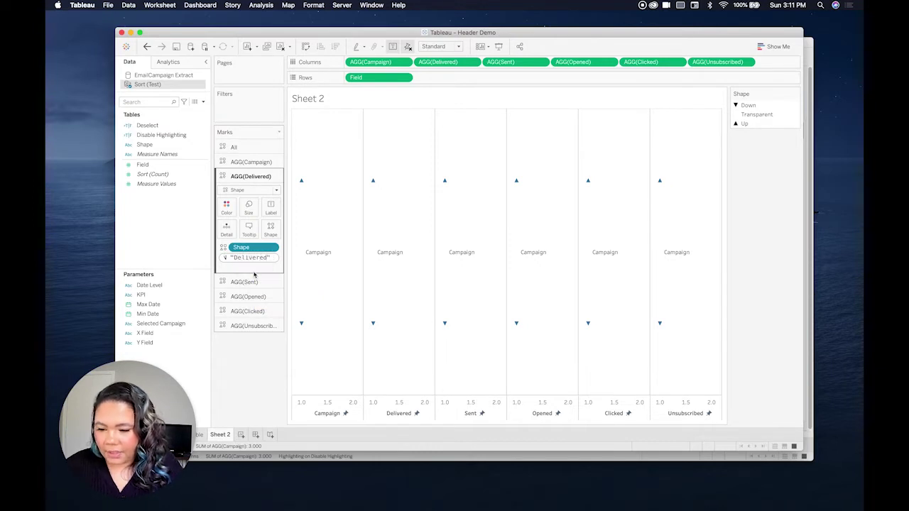
key("Return")
Change the label text in the Sent marks' calculation to "Sent"
left_click(257, 283)
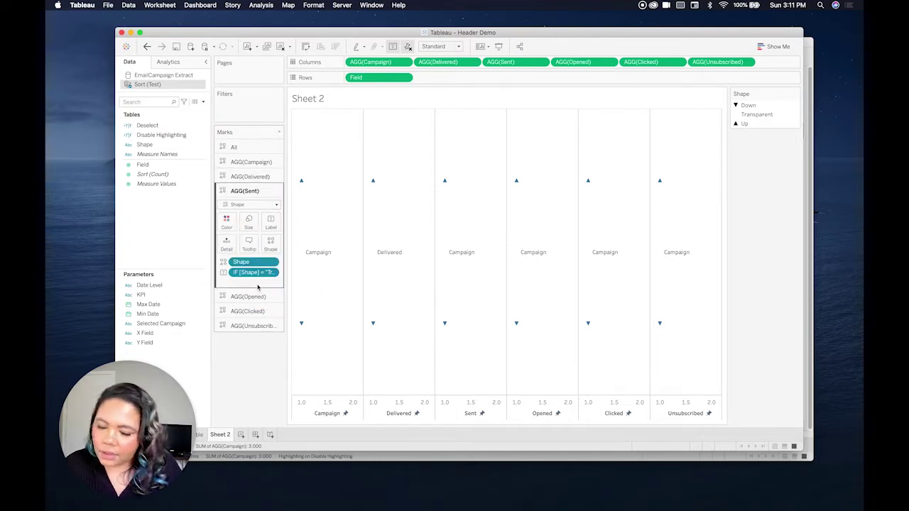
right_click(258, 274)
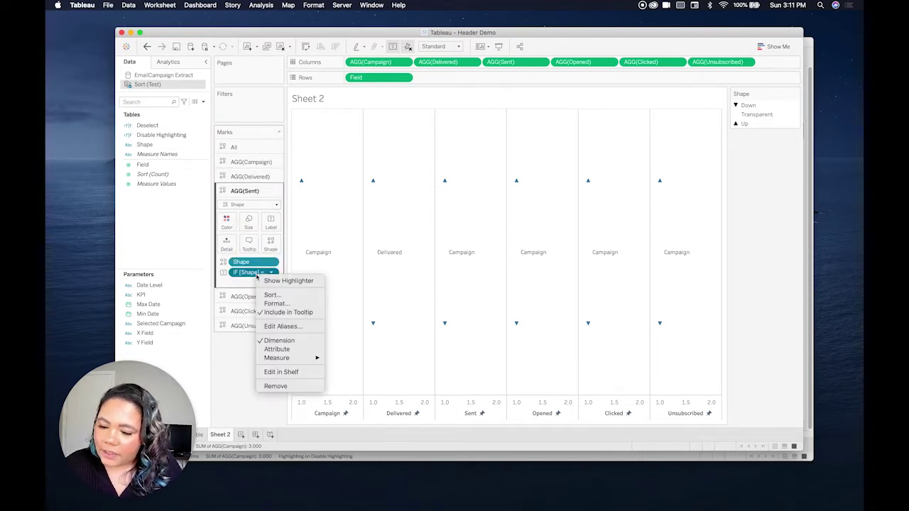
left_click(285, 372)
double_click(240, 272)
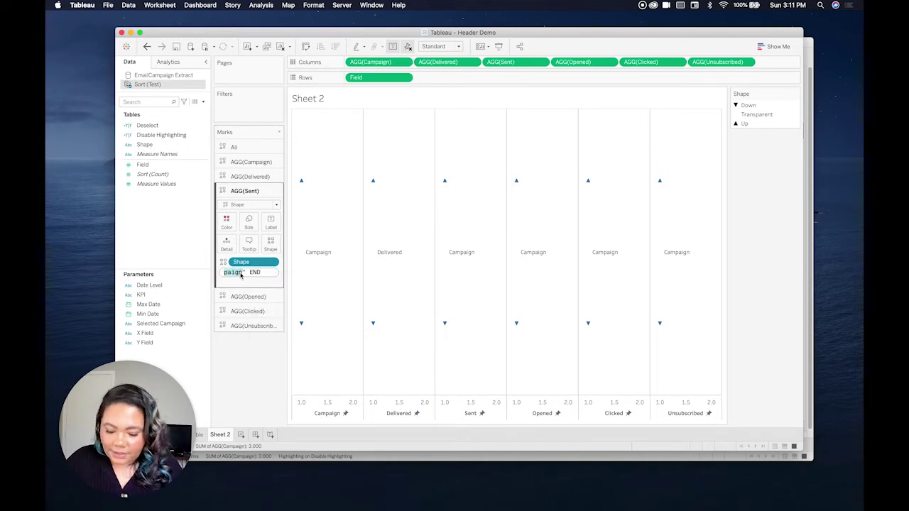
type("Sent")
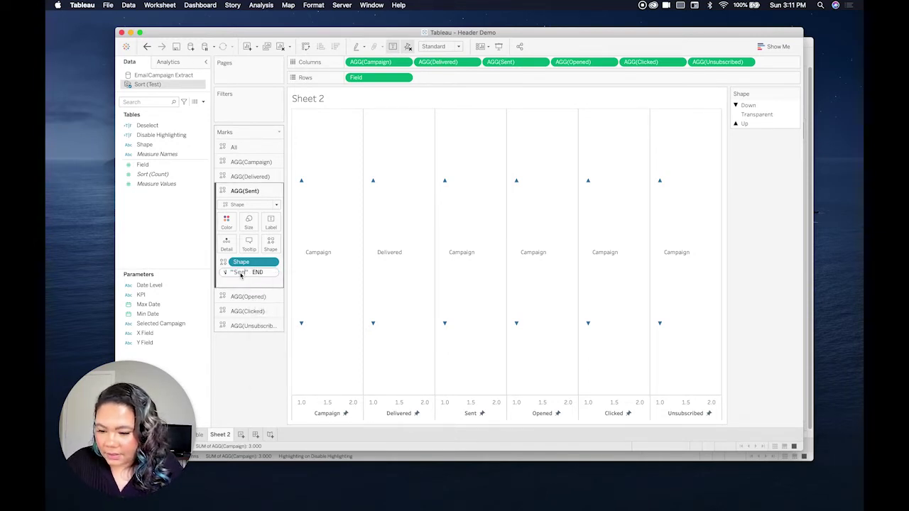
key("Return")
Change the label text in the Opened marks' calculation to "Opened"
left_click(245, 297)
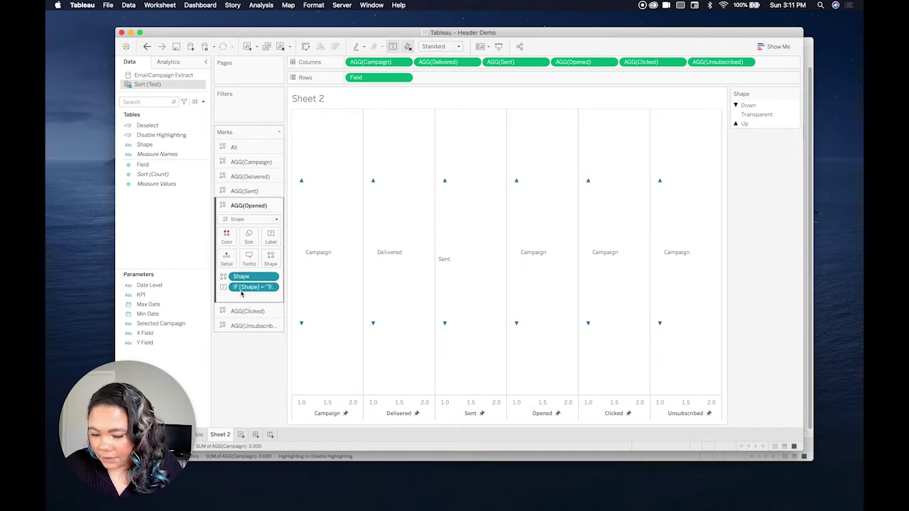
right_click(256, 288)
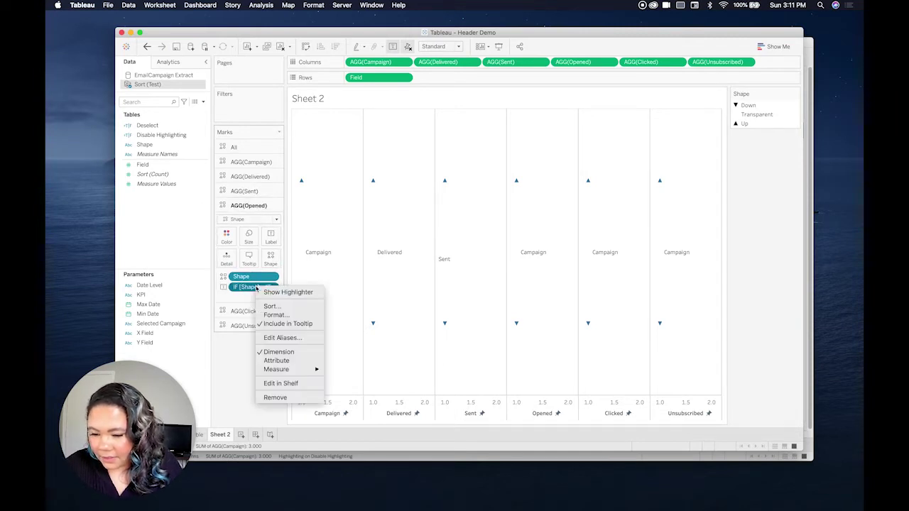
left_click(295, 384)
key("BackSpace")
key("BackSpace")
key("BackSpace")
type("Opened")
key("Return")
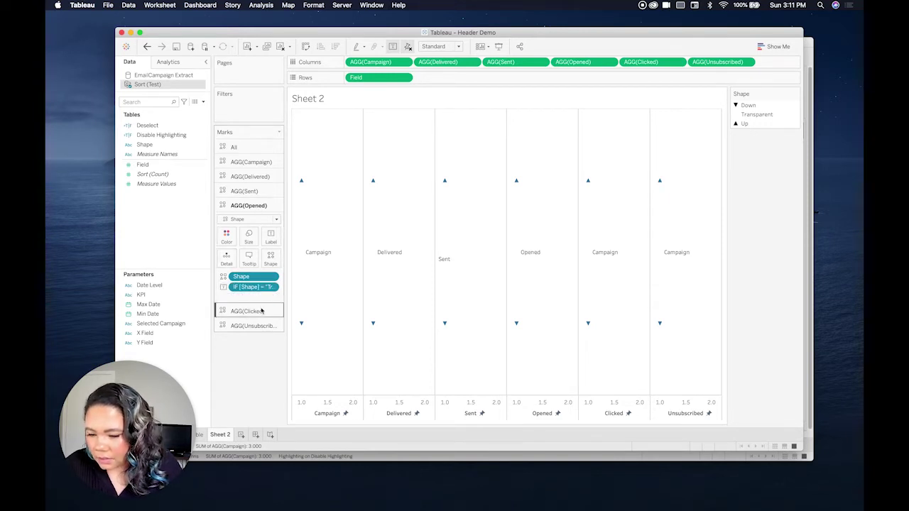
Change the label text in the Clicked marks' calculation to "Clicked"
left_click(261, 310)
right_click(254, 302)
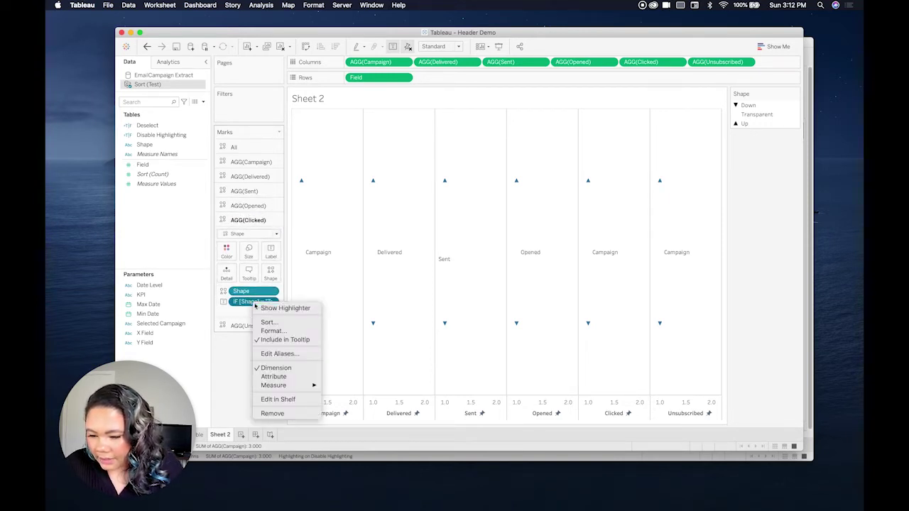
left_click(278, 399)
double_click(239, 302)
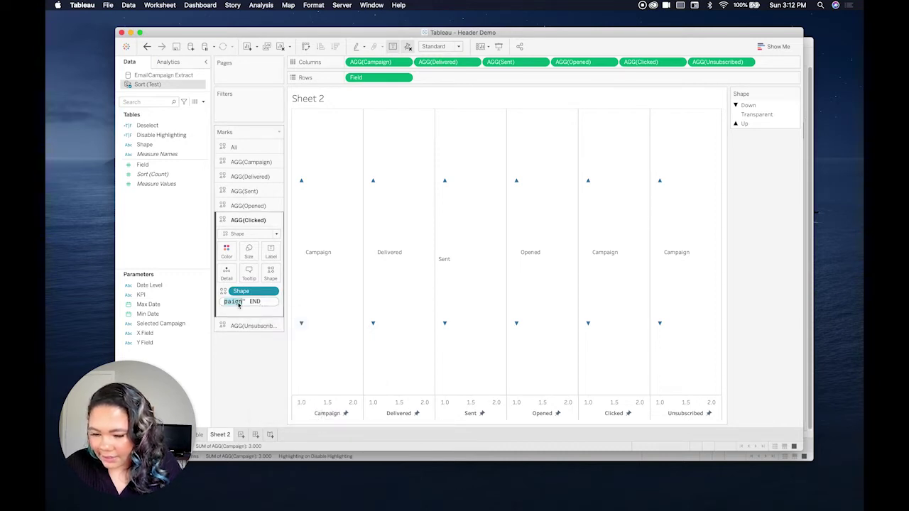
type("Clicked\" EN")
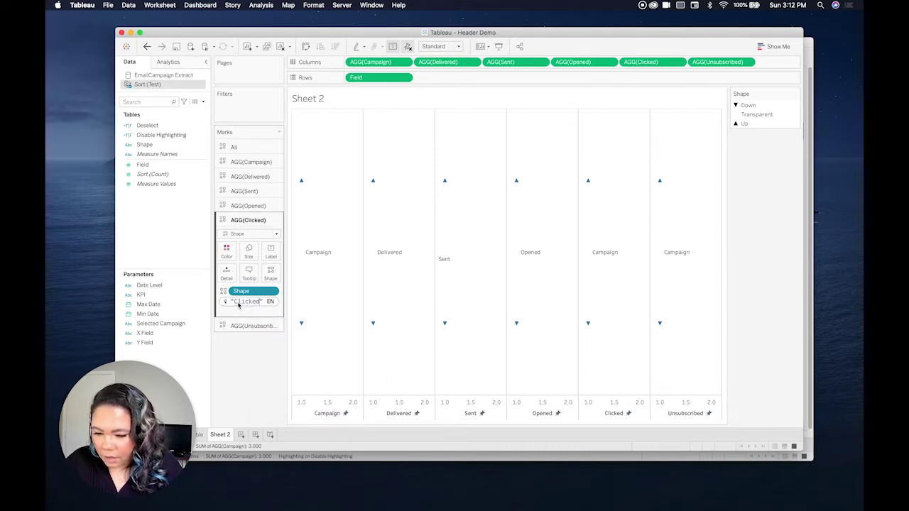
key("Return")
Change the label text in the Unsubscribed marks' calculation to "Unsubscribed"
left_click(256, 326)
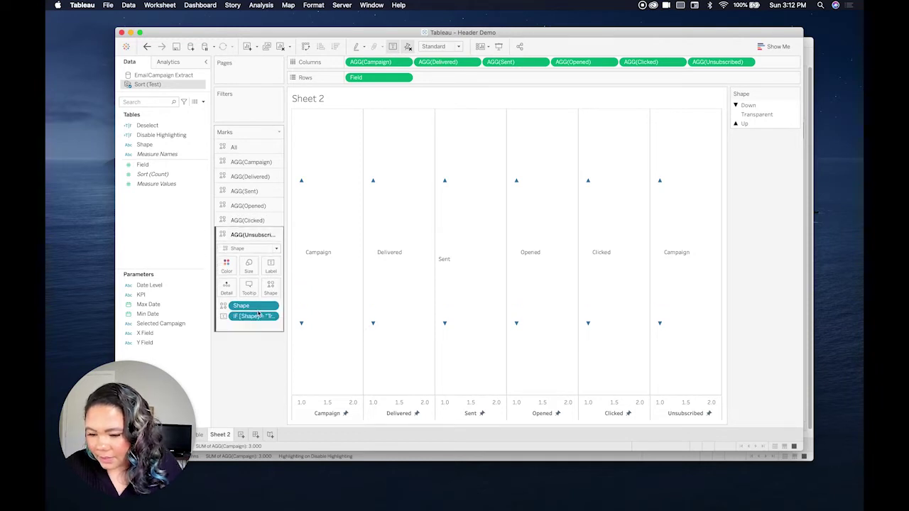
right_click(257, 317)
left_click(267, 408)
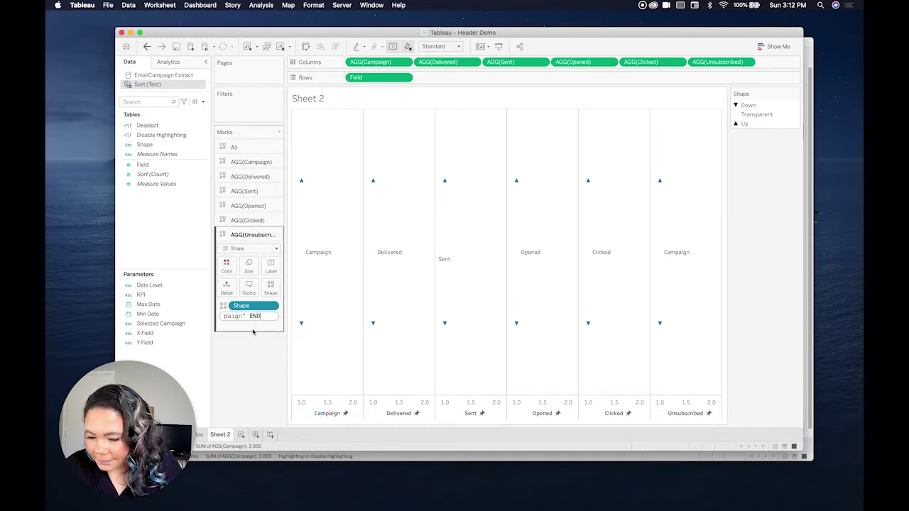
double_click(238, 318)
type("Uns")
type("ubscribed")
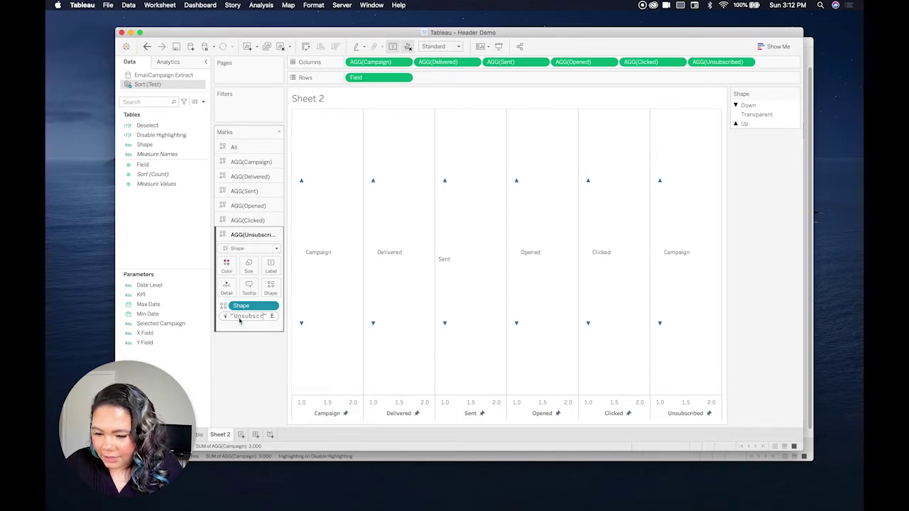
key("Return")
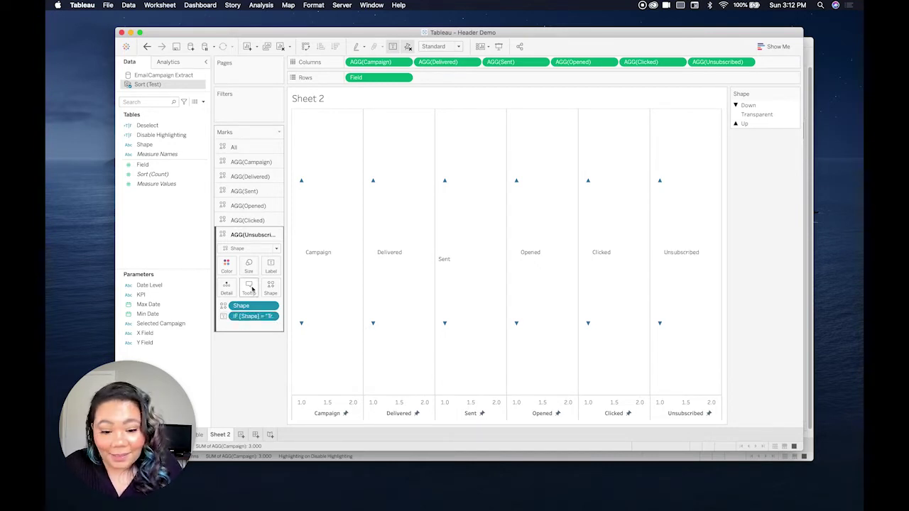
Align the labels of all marks horizontally to the right and vertically to the middle
left_click(241, 147)
left_click(271, 178)
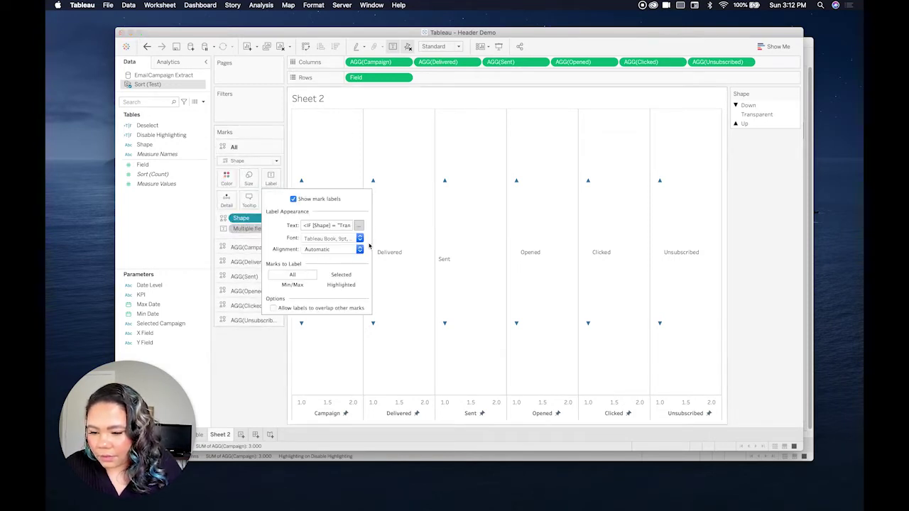
left_click(324, 250)
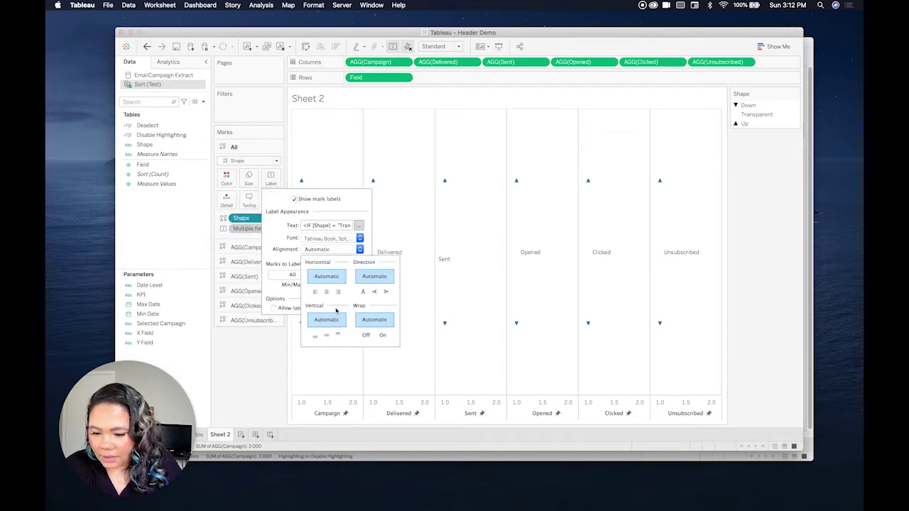
left_click(338, 292)
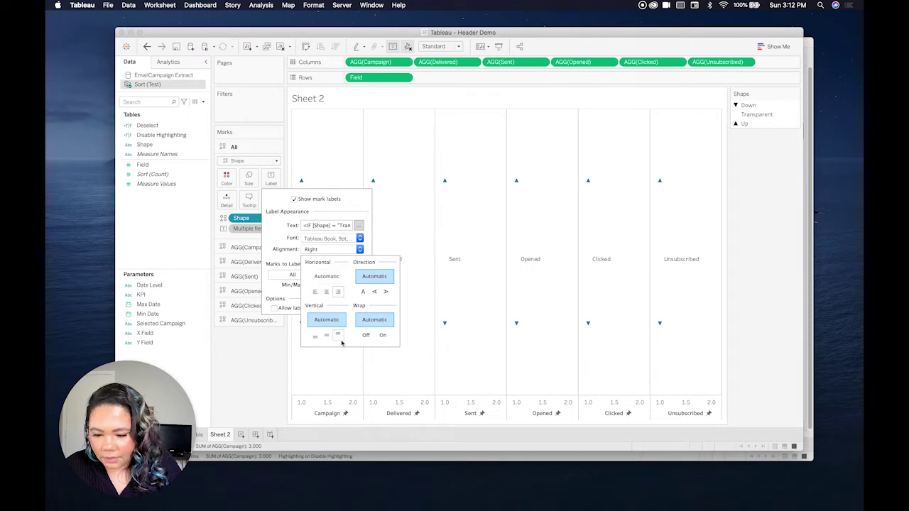
left_click(327, 335)
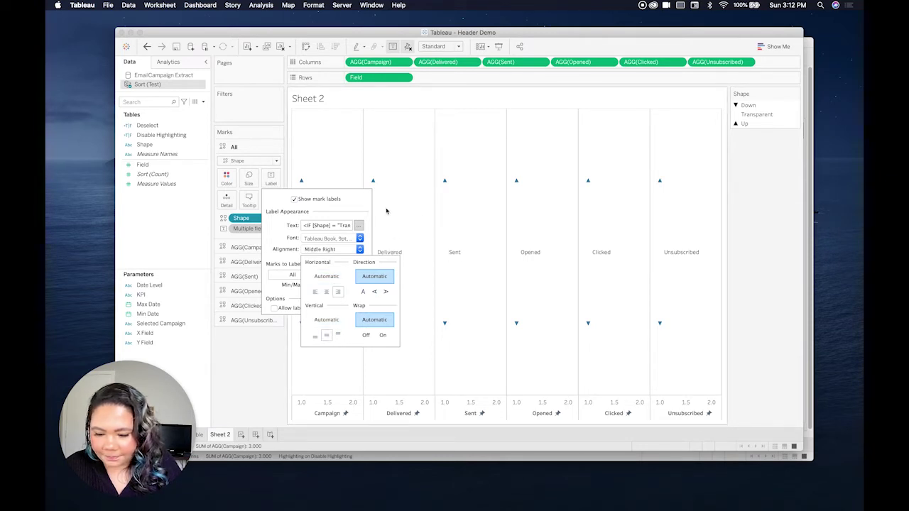
left_click(388, 348)
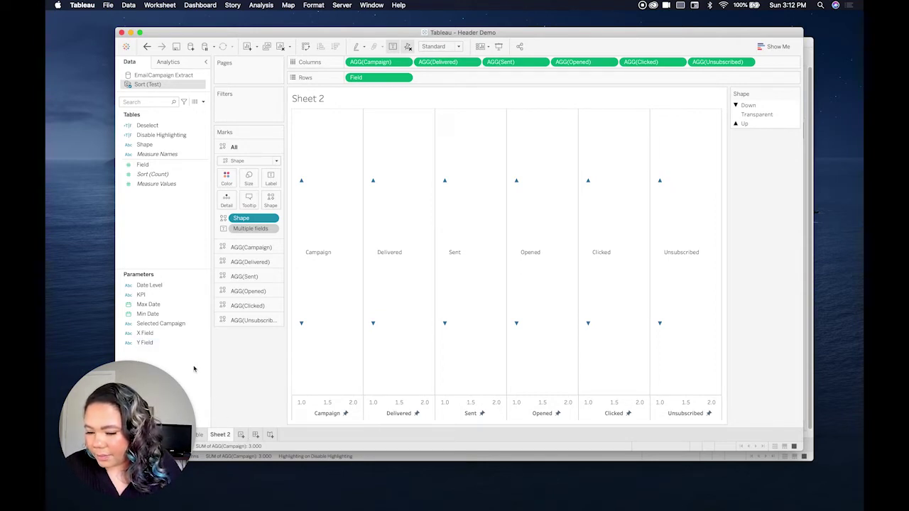
Create a parameter named Sort Field with the String data type and all values allowed
left_click(203, 102)
left_click(190, 120)
left_click(453, 168)
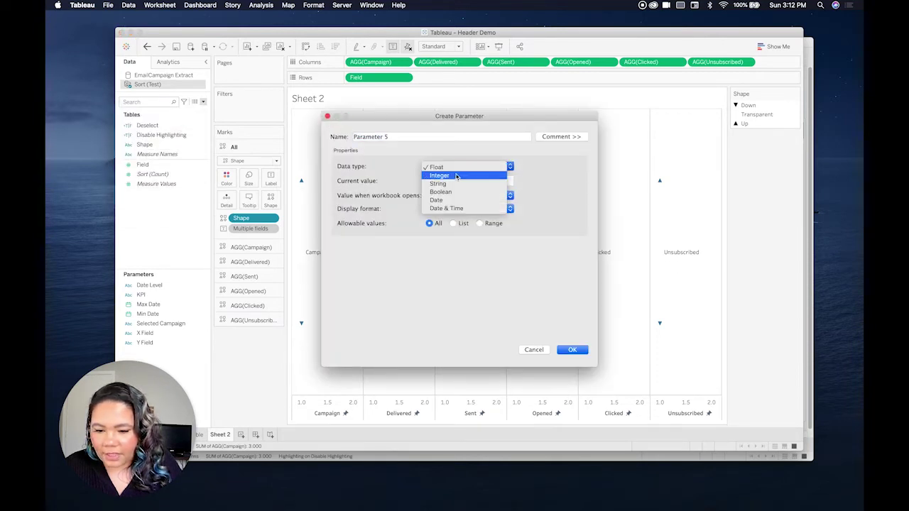
left_click(460, 189)
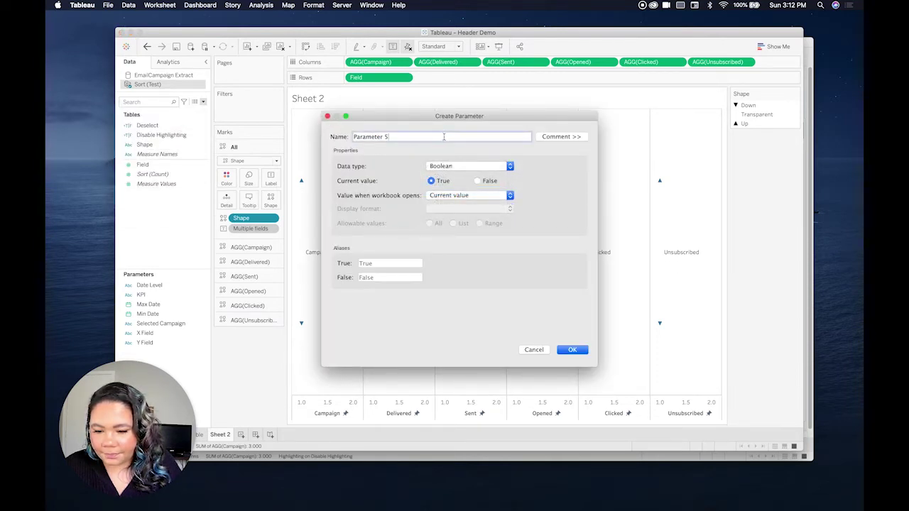
left_click(465, 172)
left_click(463, 159)
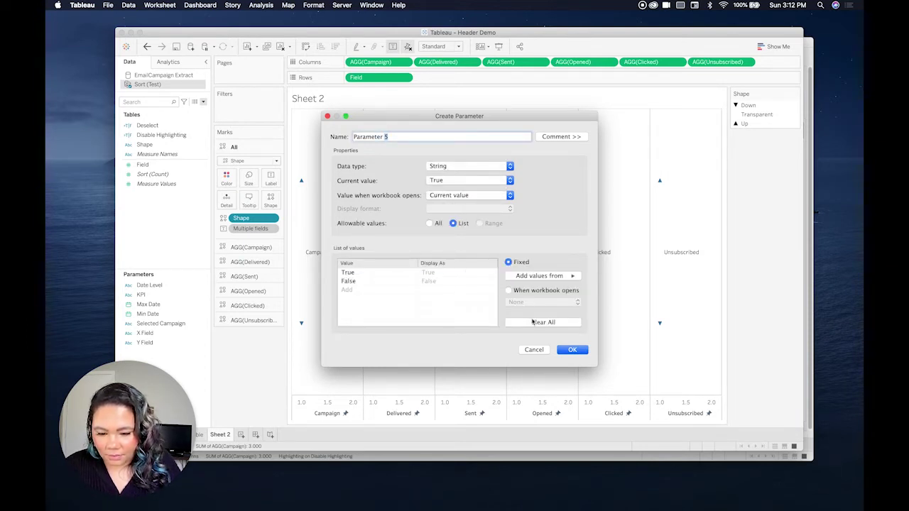
left_click(534, 323)
left_click(431, 223)
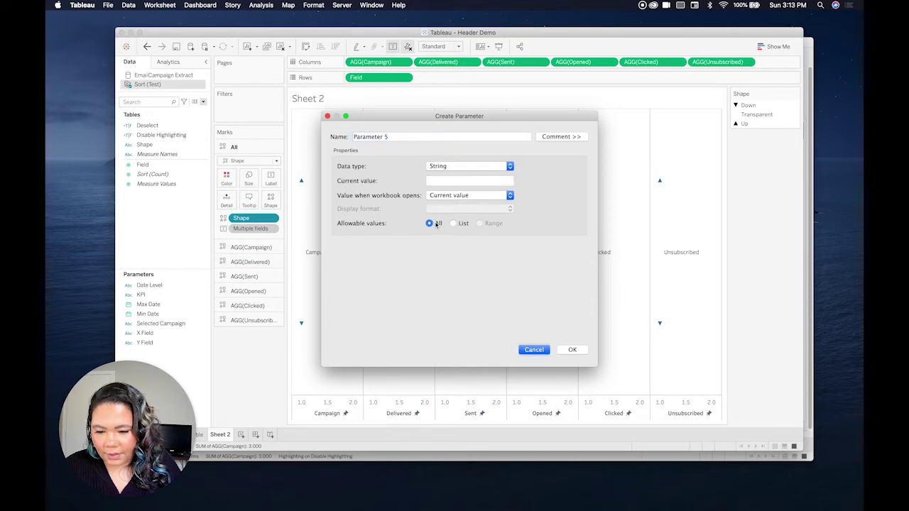
left_click(395, 136)
key("super+a")
type("Sort Field")
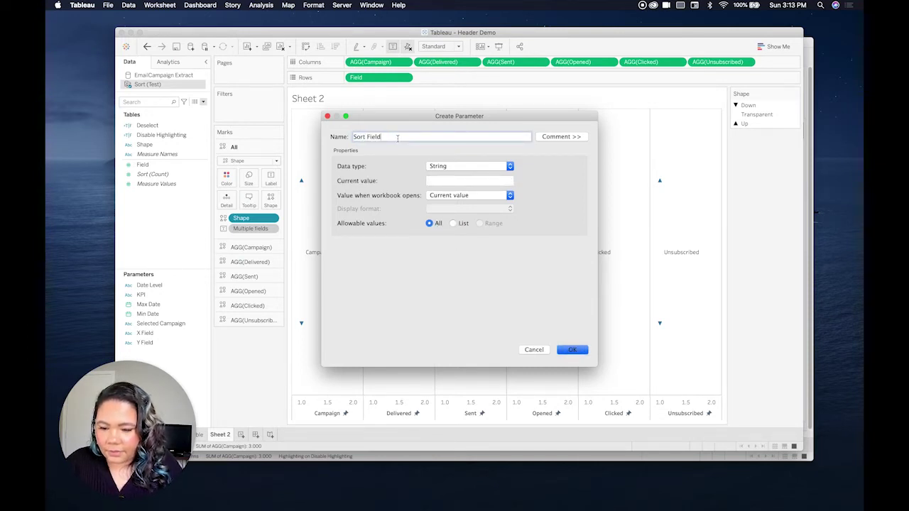
left_click(573, 350)
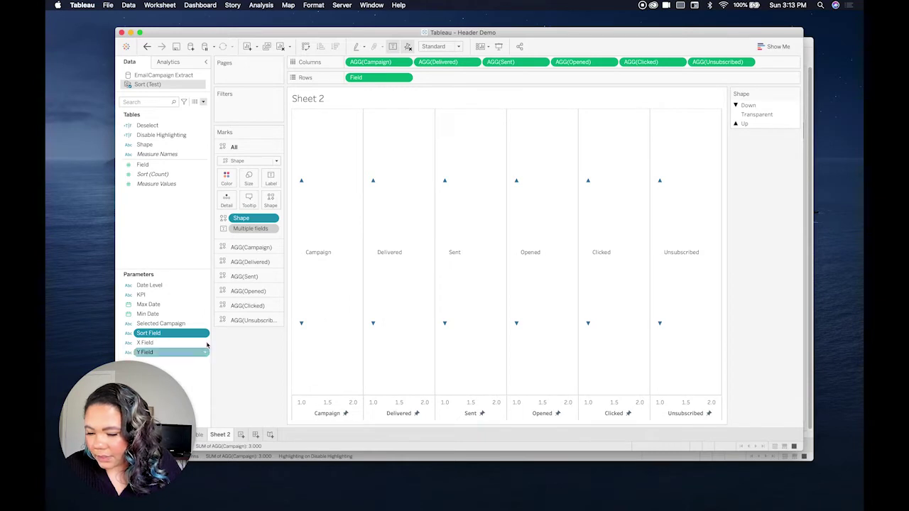
Start another new parameter and name it Sort Order
left_click(203, 101)
left_click(354, 149)
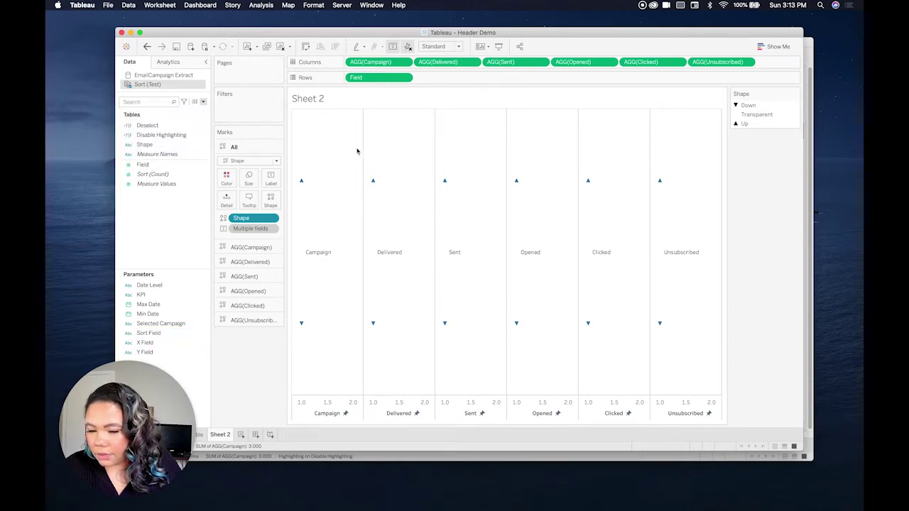
type("Sort ORde")
key("BackSpace")
key("BackSpace")
type("rder")
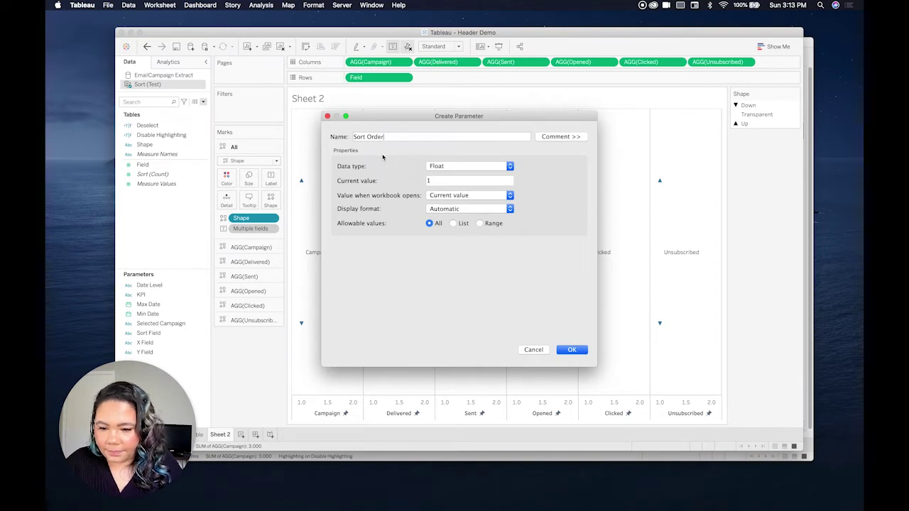
Restrict the Sort Order parameter's allowable values to a list containing -1 and 1
left_click(454, 224)
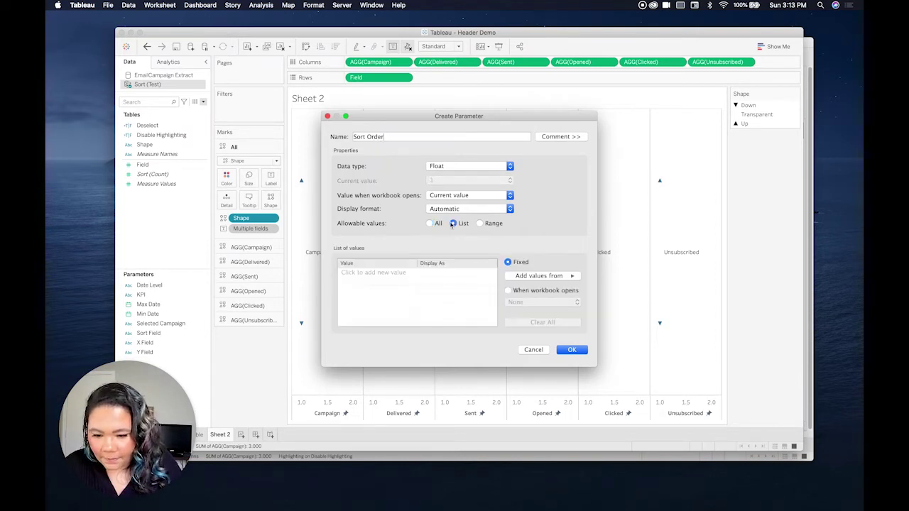
left_click(392, 273)
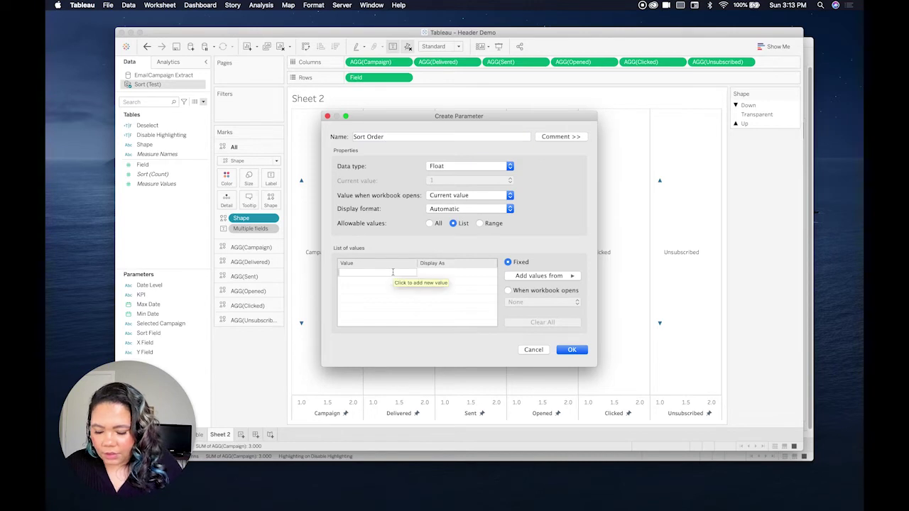
key("Tab")
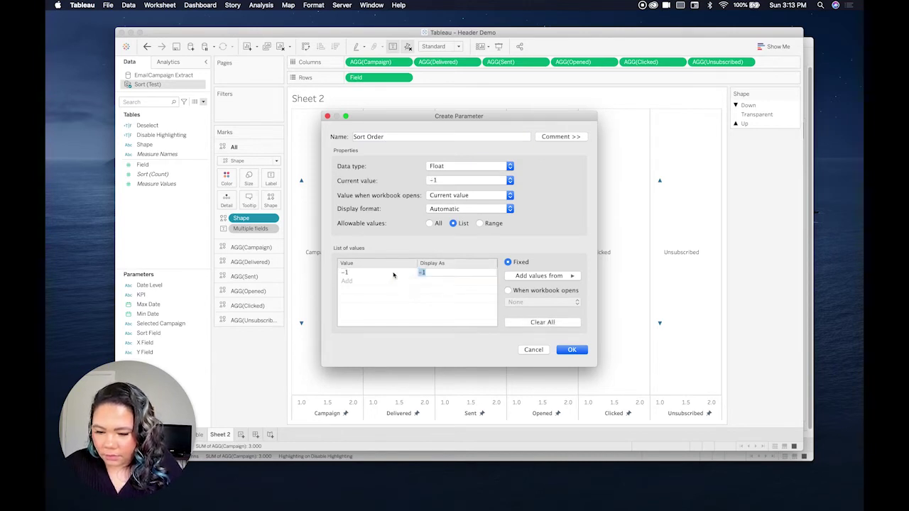
left_click(391, 281)
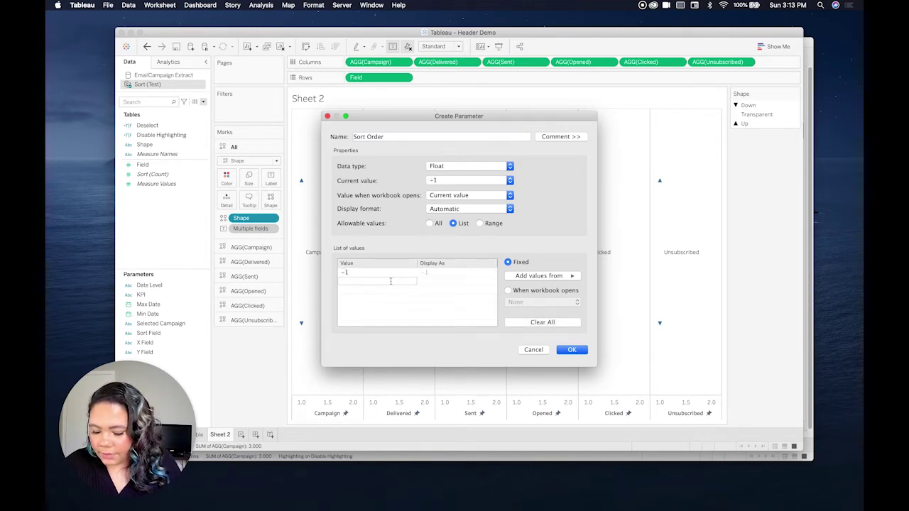
type("1")
key("Tab")
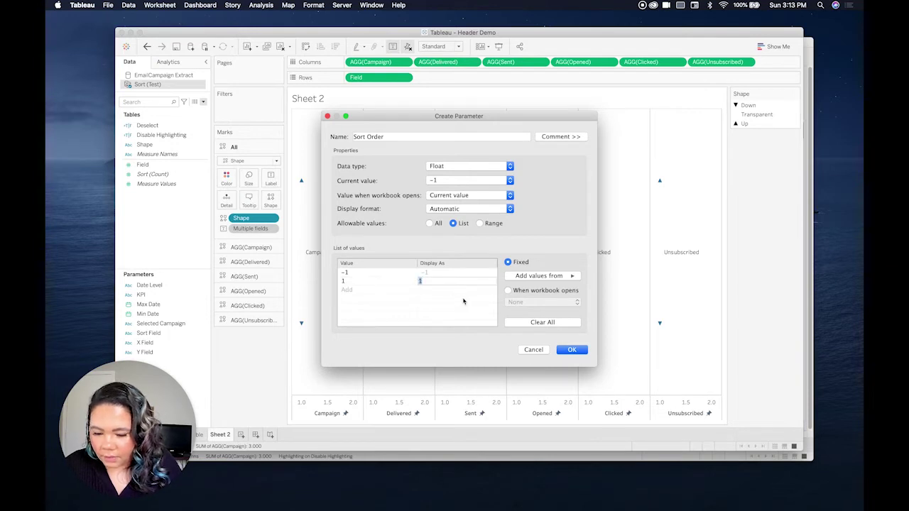
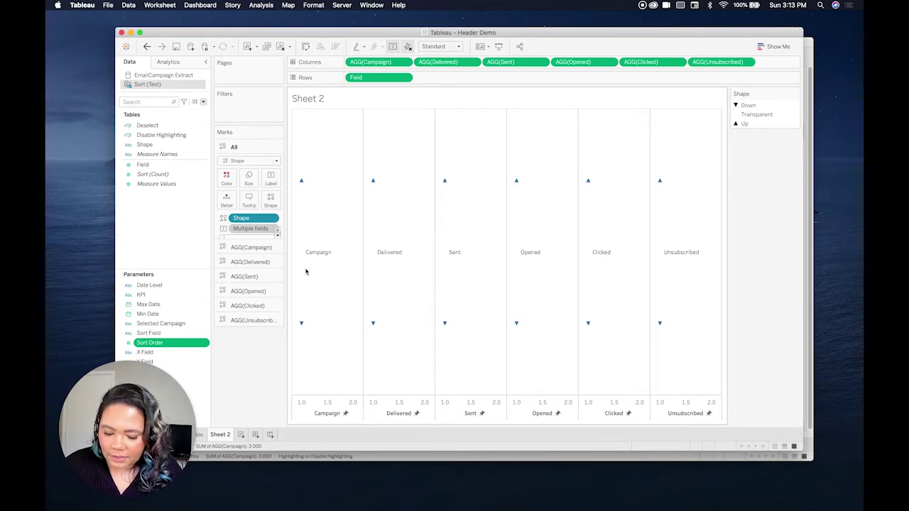
Write an in-place calculation for all marks that begins with the condition [Sort Order] = [Field]
type("Sort")
key("Down")
key("Down")
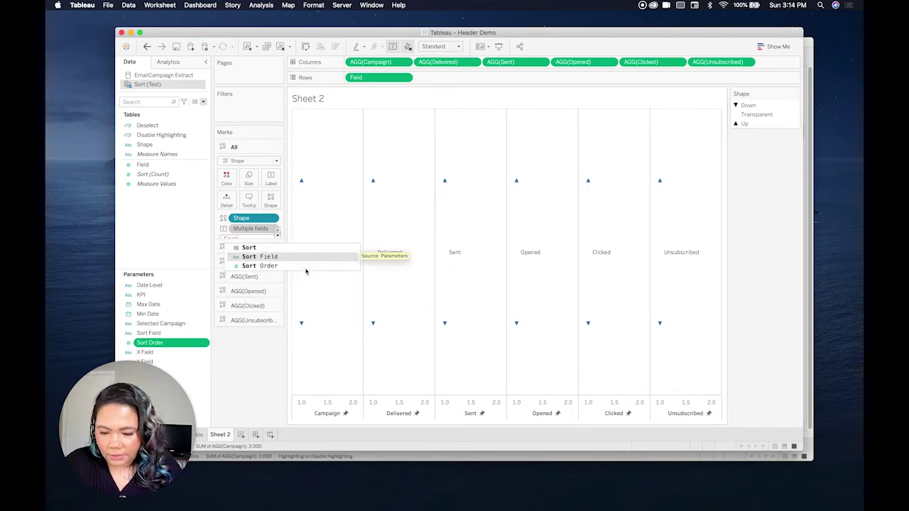
key("Return")
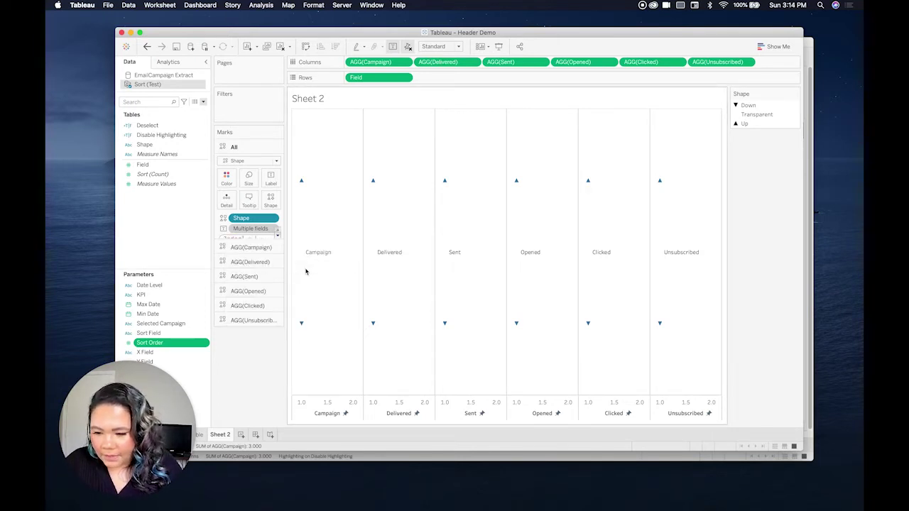
type("*fi")
key("Return")
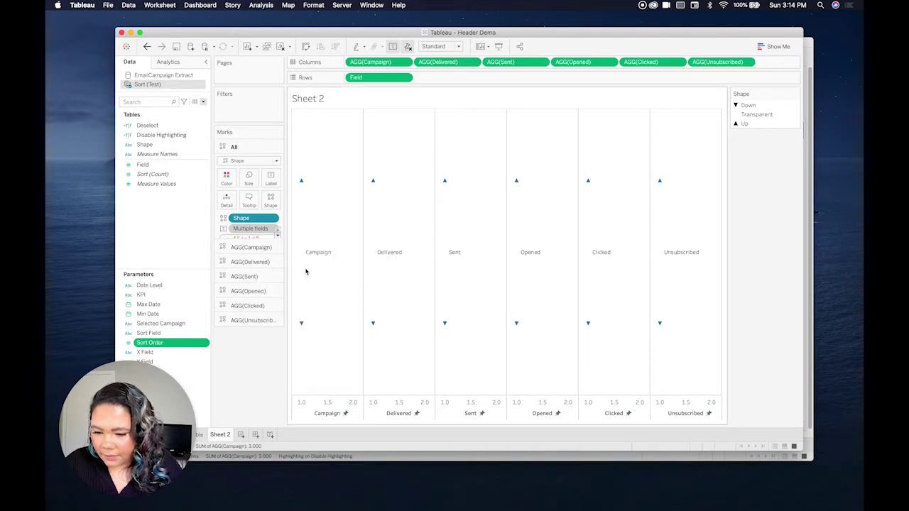
Complete the calculation with AND [Sort Field] = "Campaign" and assign it to Color for all marks
type("and ")
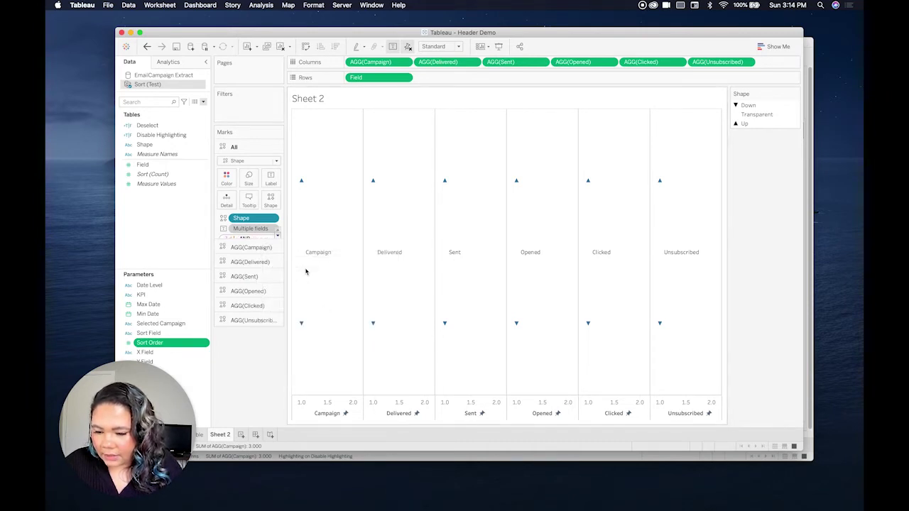
type("sort")
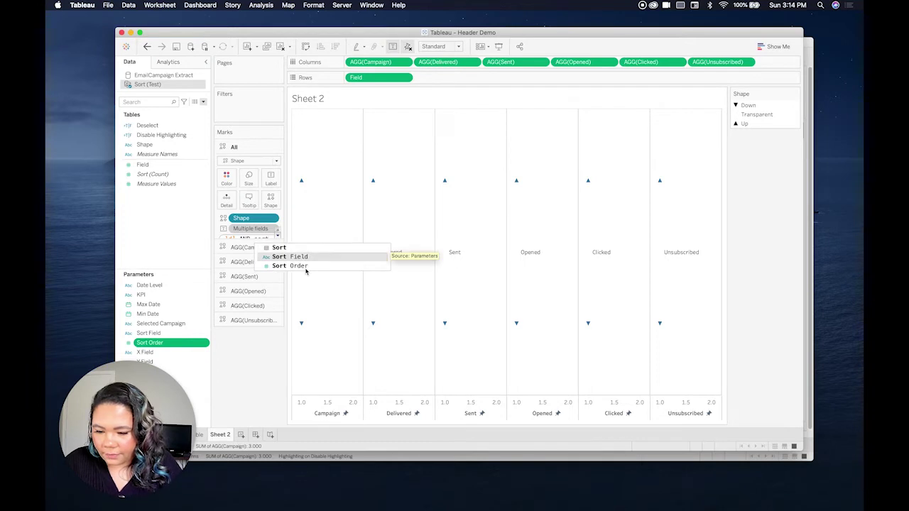
key("Return")
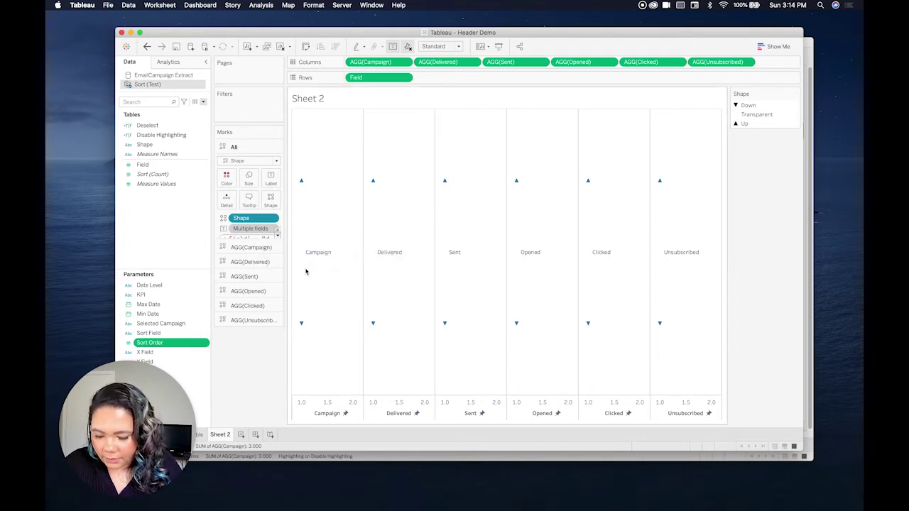
type("= 'Campai")
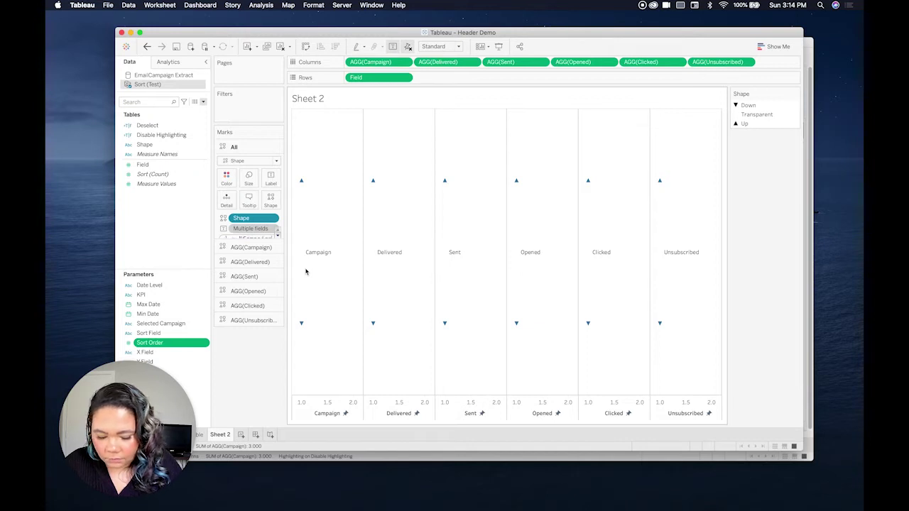
key("Return")
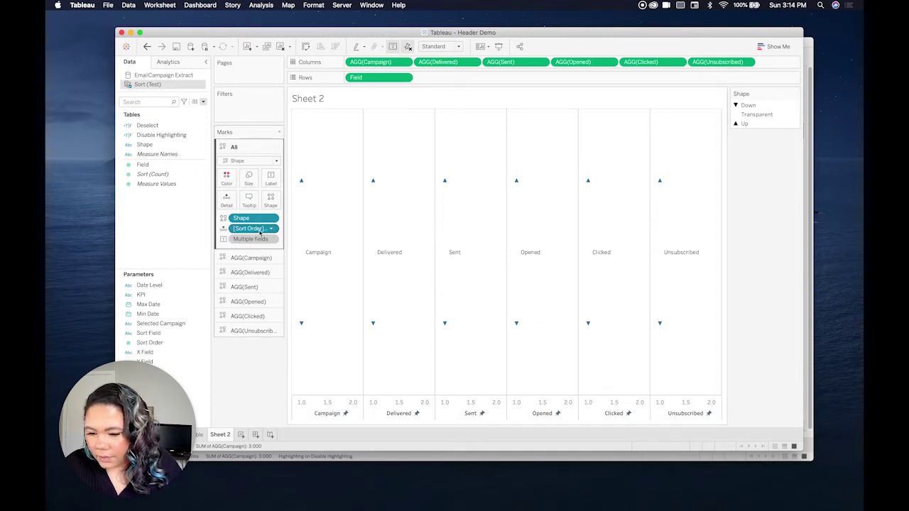
left_click_drag(259, 229, 229, 176)
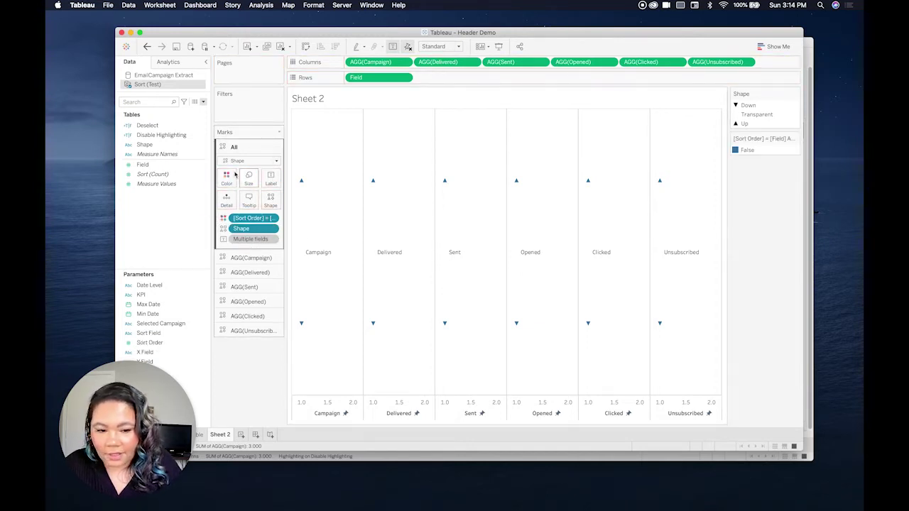
Set the current value of the Sort Field parameter to Campaign
right_click(151, 333)
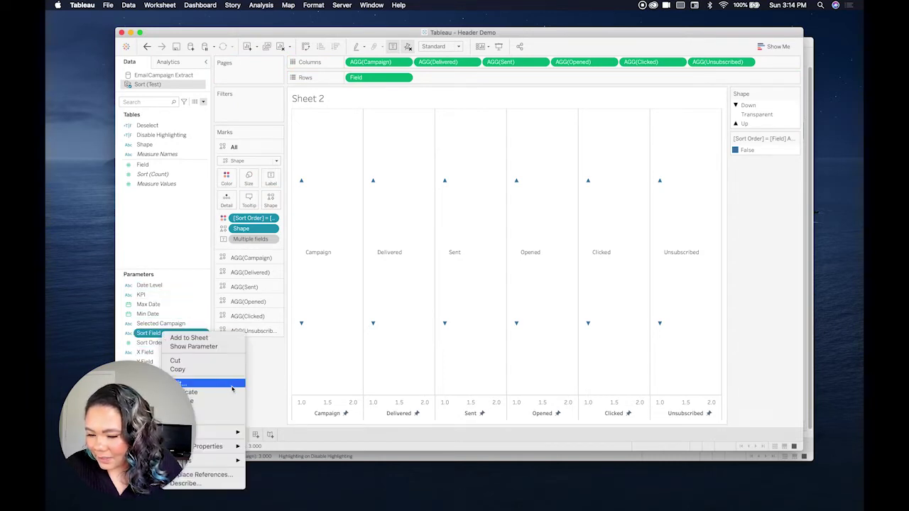
left_click(216, 384)
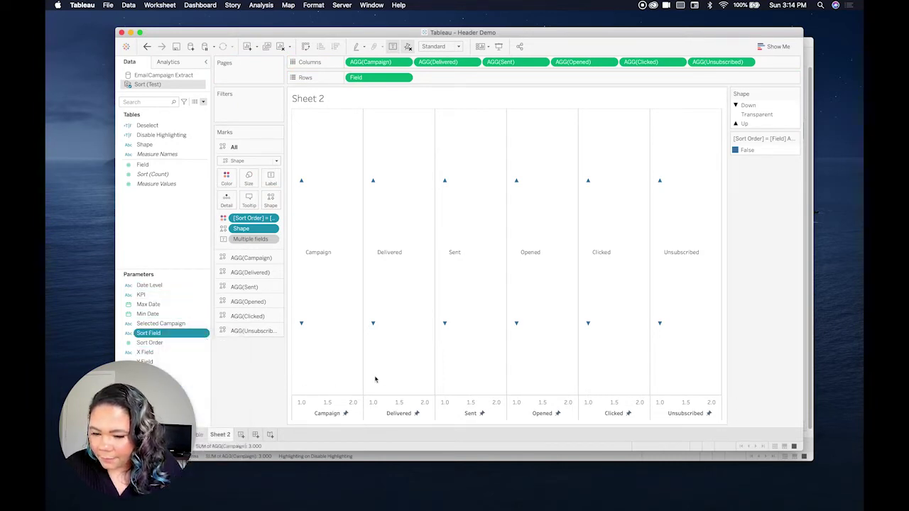
left_click(445, 182)
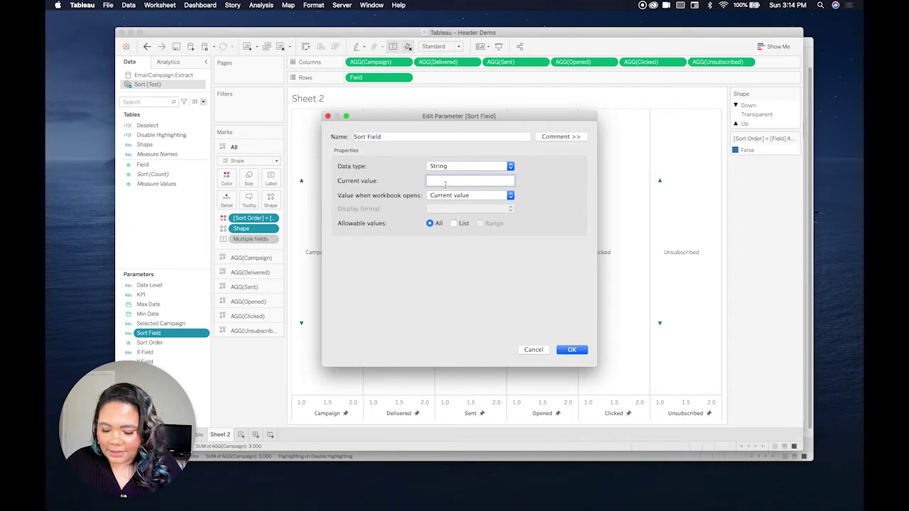
type("Campaign")
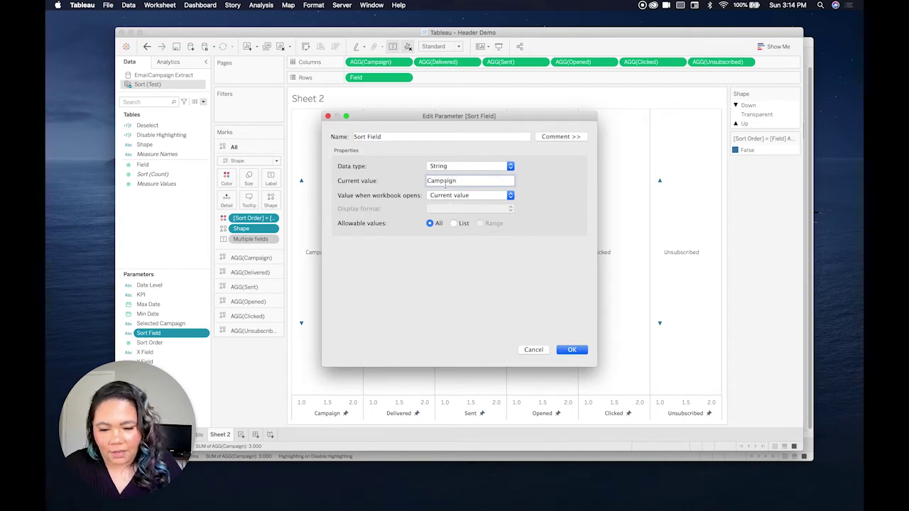
left_click(572, 349)
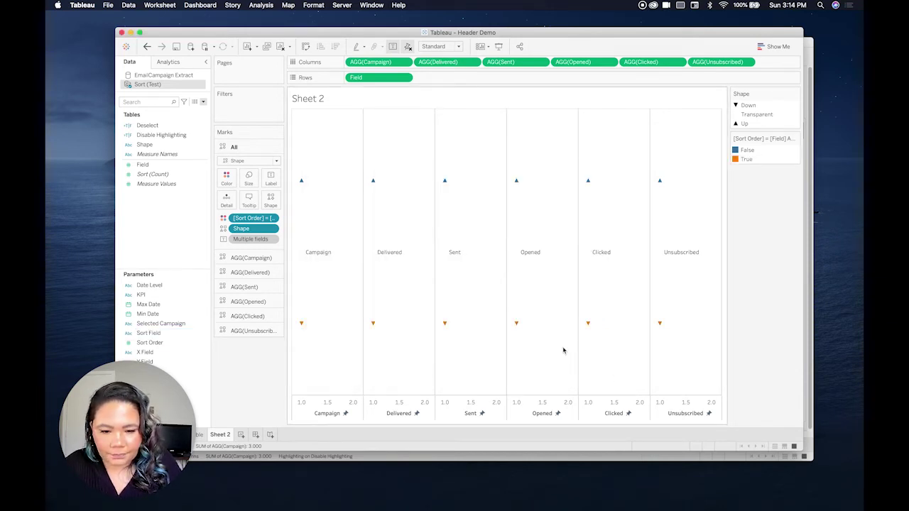
Color the calculation's True value dark gray and its False value light gray from the Seattle Grays palette
left_click(227, 179)
left_click(264, 210)
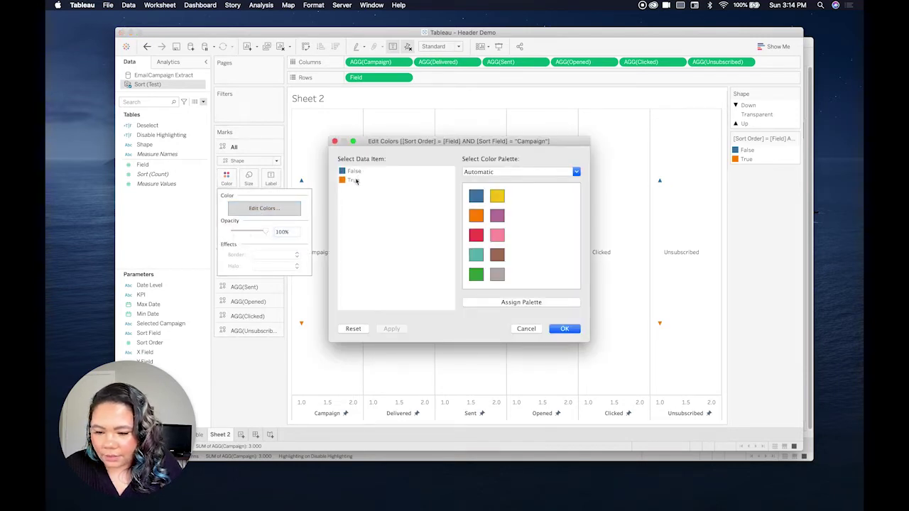
left_click(353, 179)
left_click(490, 174)
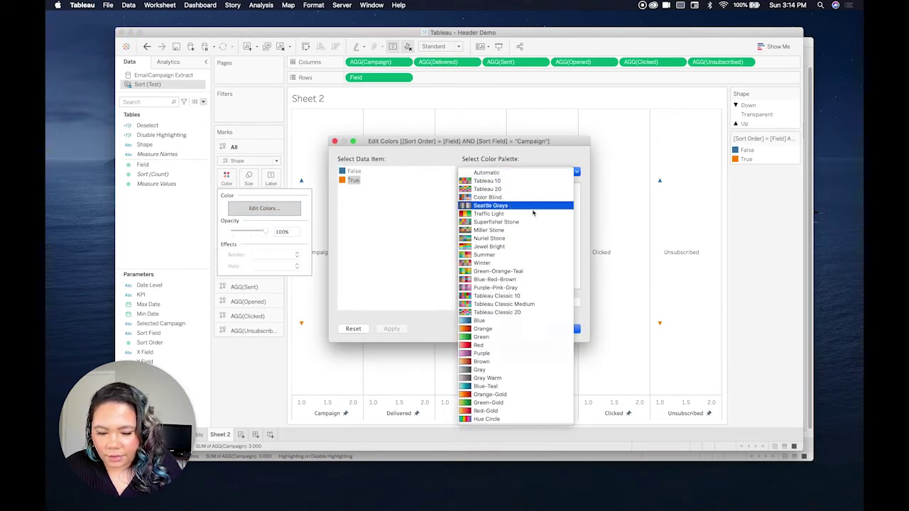
left_click(509, 205)
left_click(476, 235)
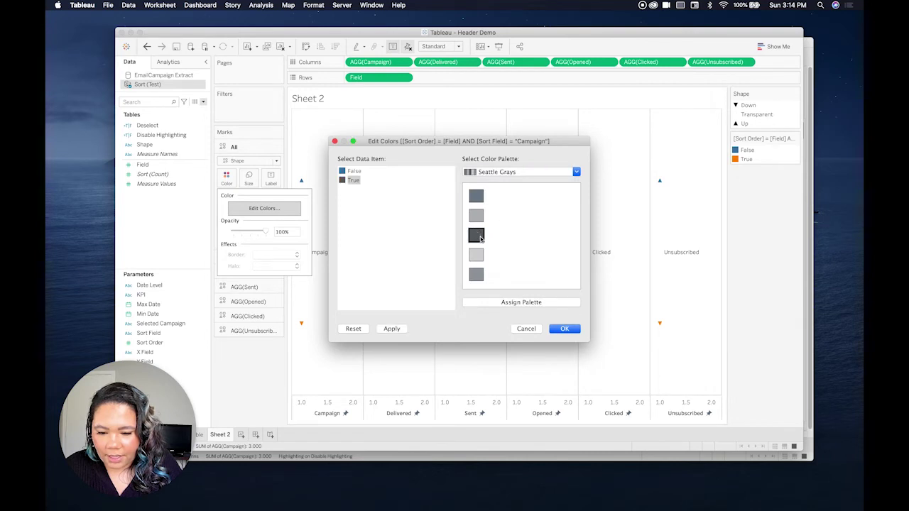
left_click(349, 172)
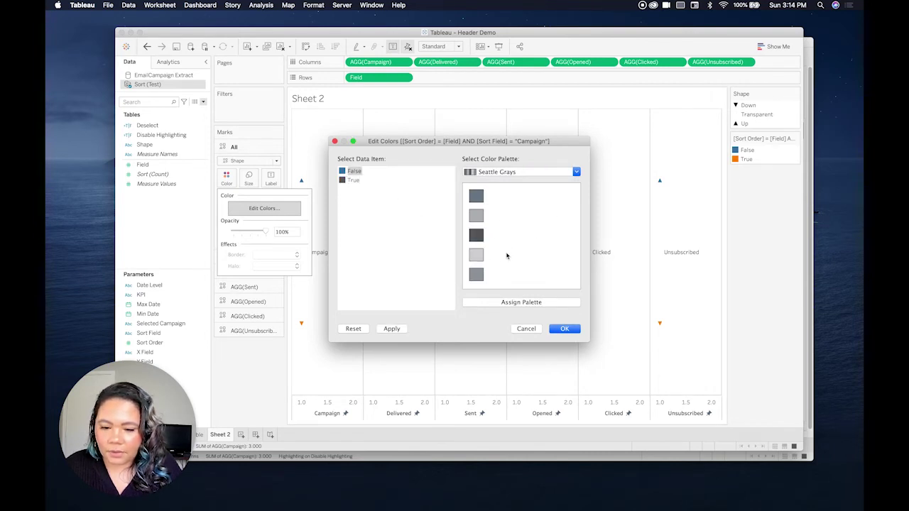
left_click(476, 255)
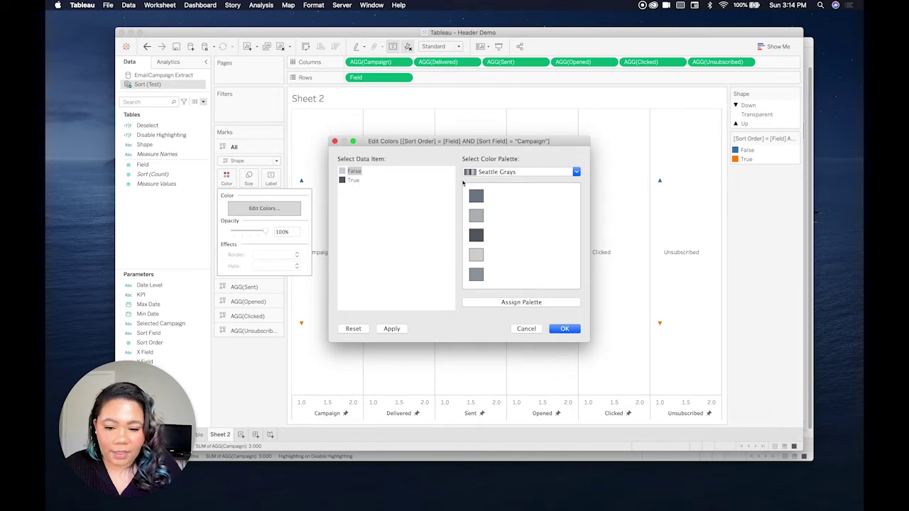
Recolor the calculation's True value green from the Superfishel Stone palette and apply the colors
left_click(345, 181)
left_click(472, 173)
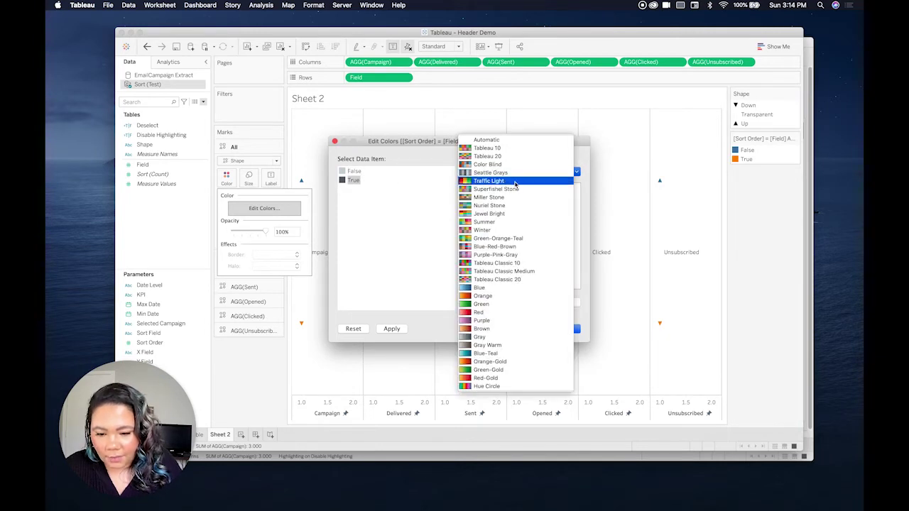
left_click(511, 190)
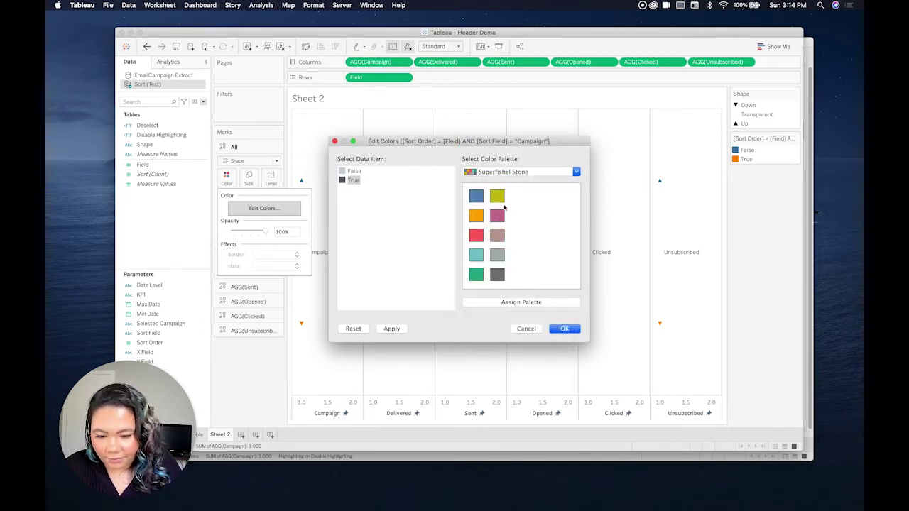
left_click(476, 235)
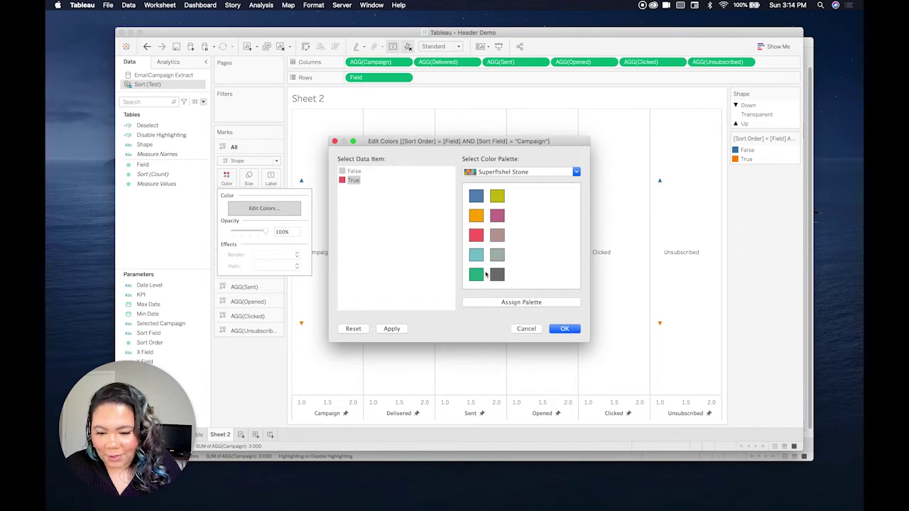
left_click(476, 274)
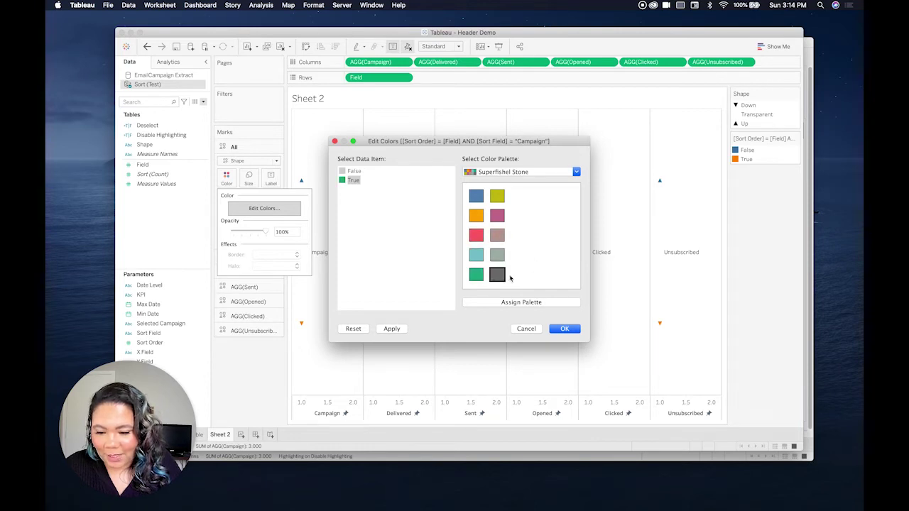
left_click(564, 329)
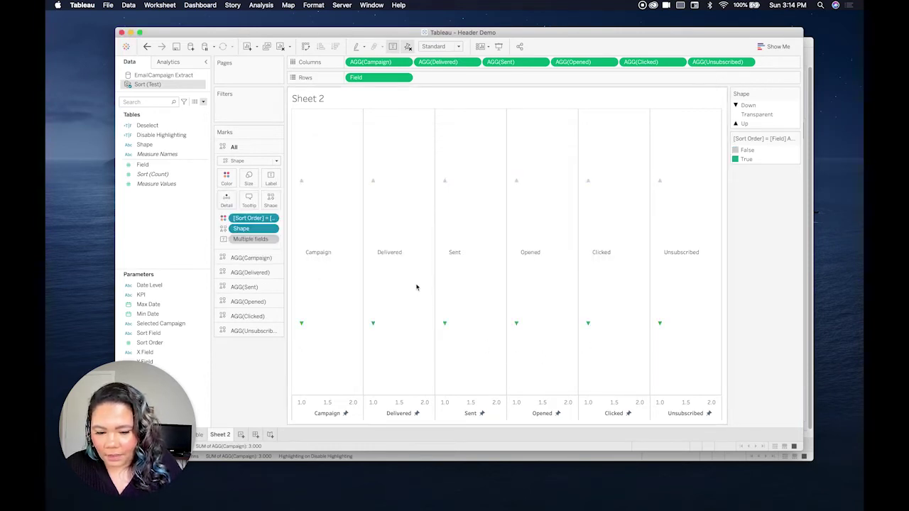
Edit the color calculation on the Delivered marks so that it compares Sort Field with "Delivered"
left_click(250, 274)
right_click(253, 270)
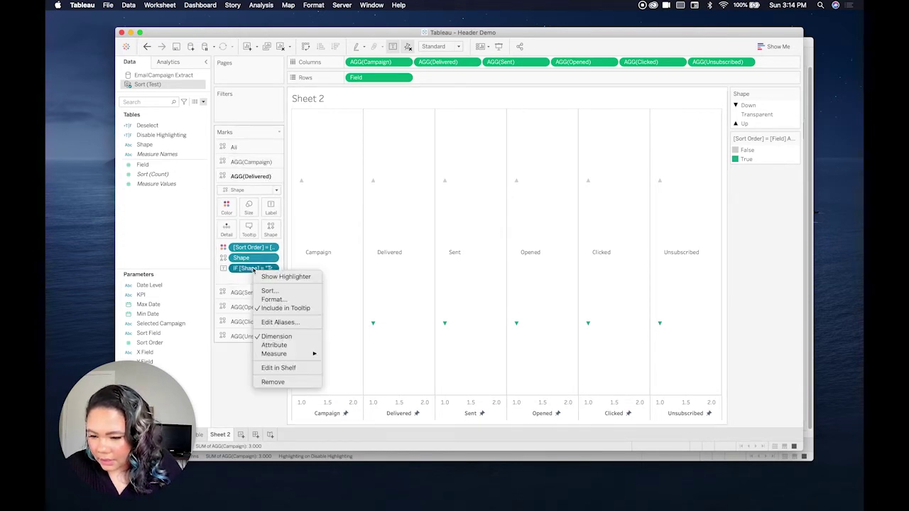
right_click(255, 247)
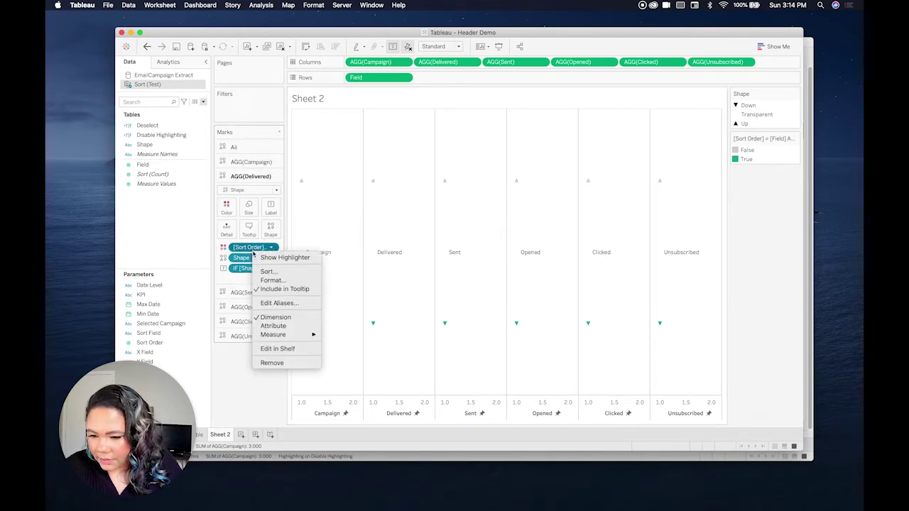
left_click(277, 349)
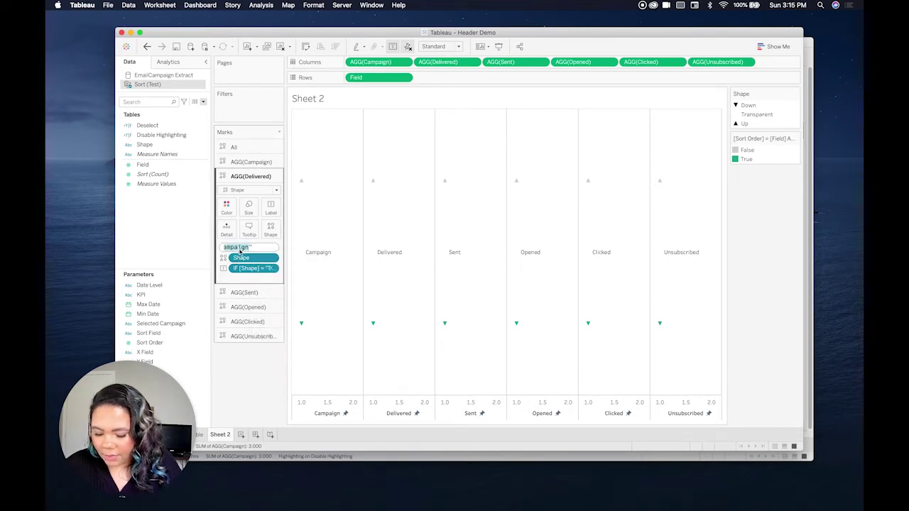
type("Deliver")
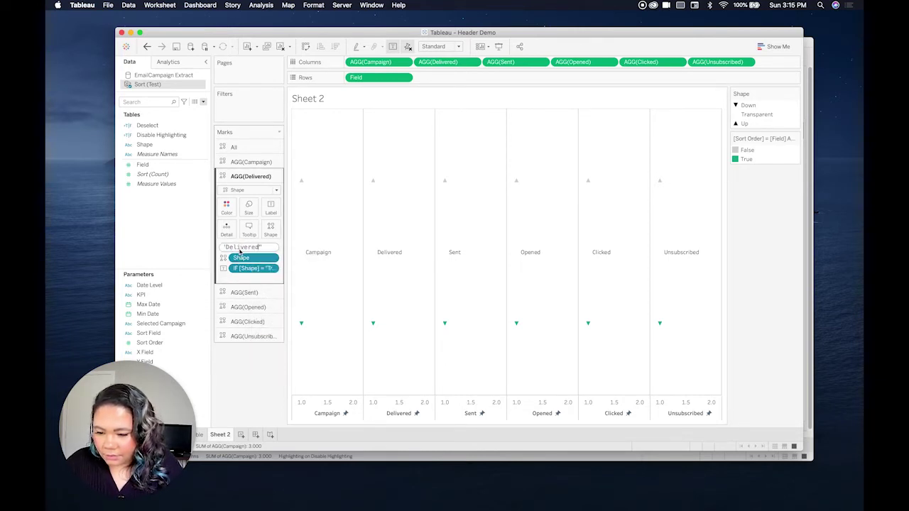
type("ed")
key("Return")
Edit the color calculation on the Sent marks so that it compares Sort Field with "Sent"
left_click(242, 292)
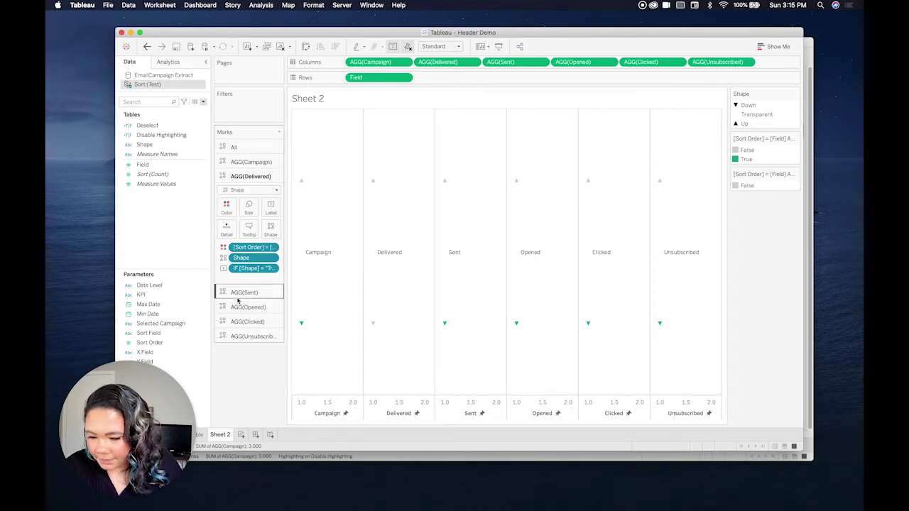
right_click(254, 272)
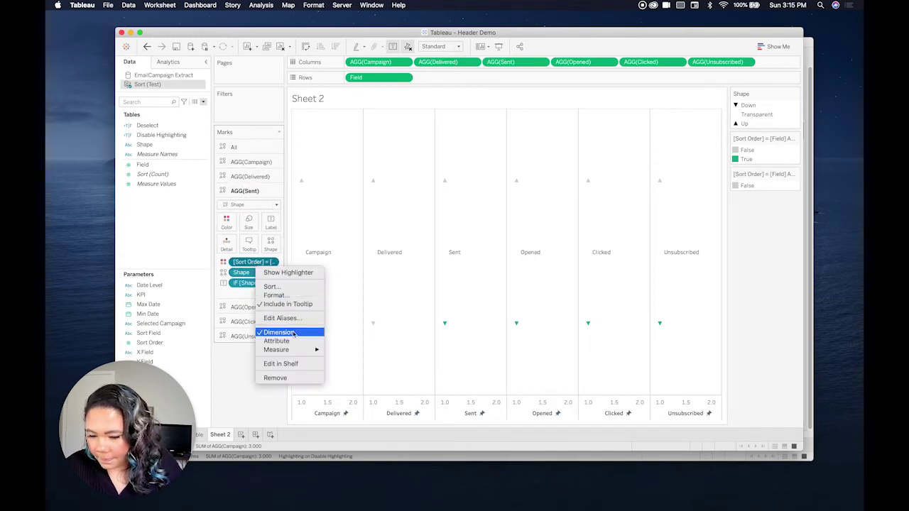
left_click(293, 363)
double_click(242, 263)
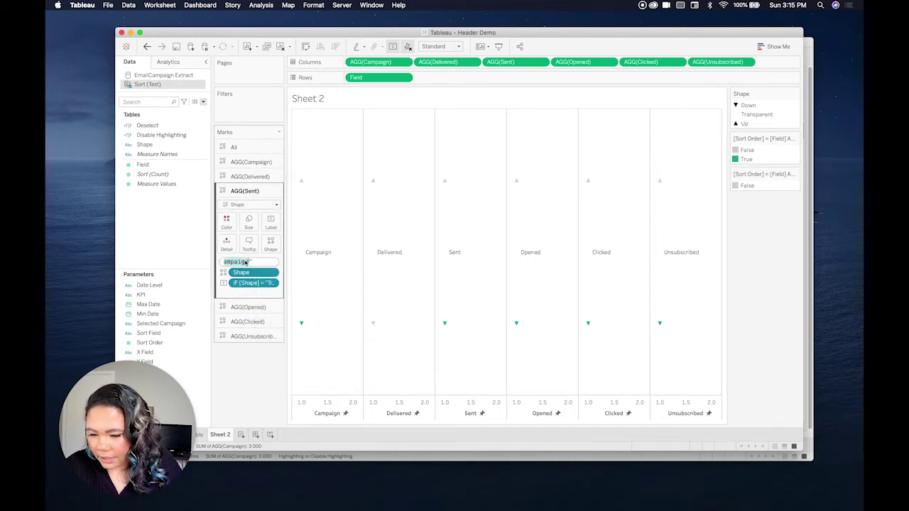
type("Sent")
key("Return")
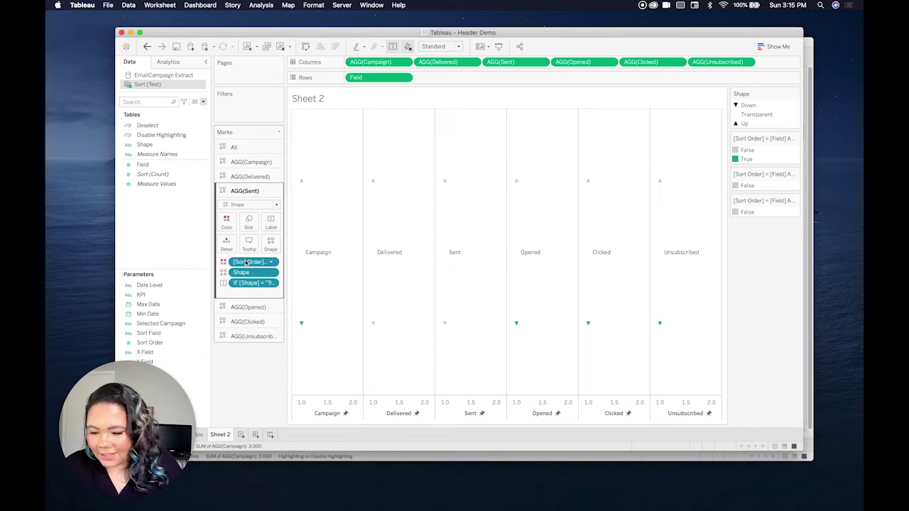
Edit the color calculation on the Opened marks so that it compares Sort Field with "Opened"
left_click(249, 307)
right_click(248, 277)
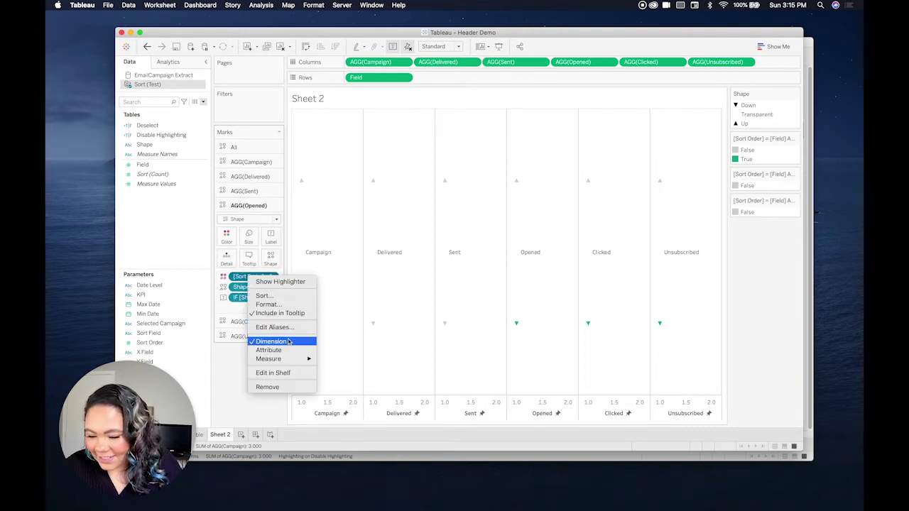
left_click(276, 373)
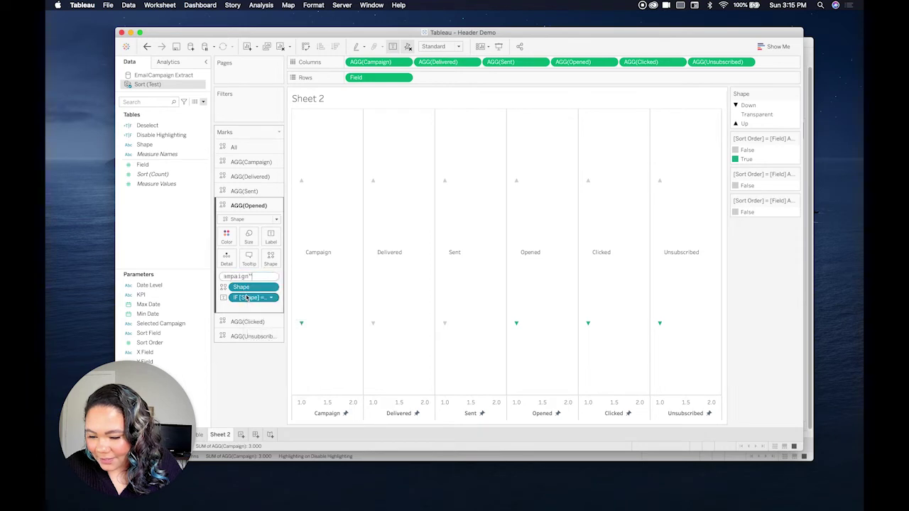
double_click(241, 277)
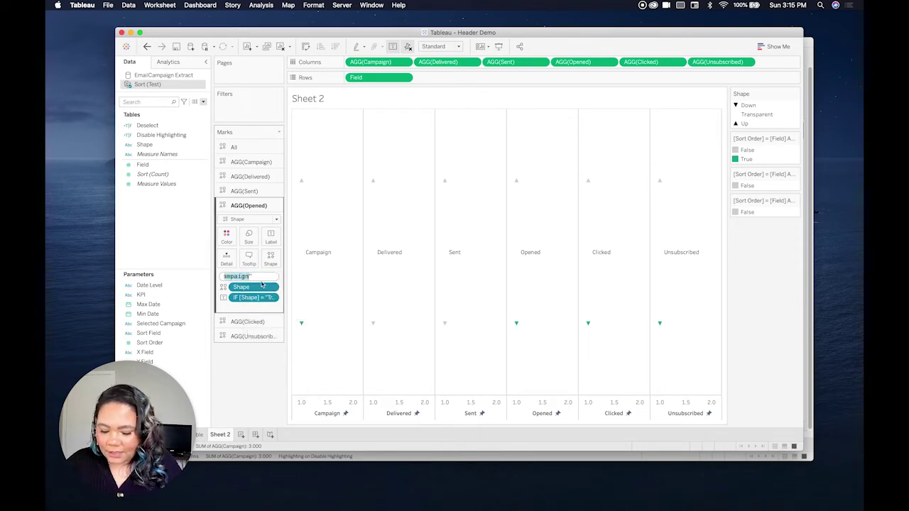
type("Opened")
key("Return")
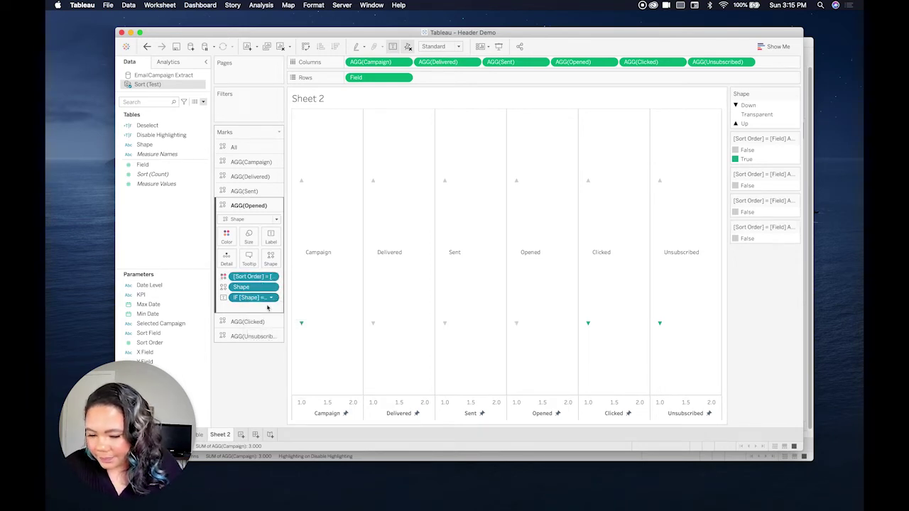
Edit the color calculation on the Clicked marks so that it compares Sort Field with "Clicked"
left_click(249, 322)
right_click(257, 291)
left_click(266, 385)
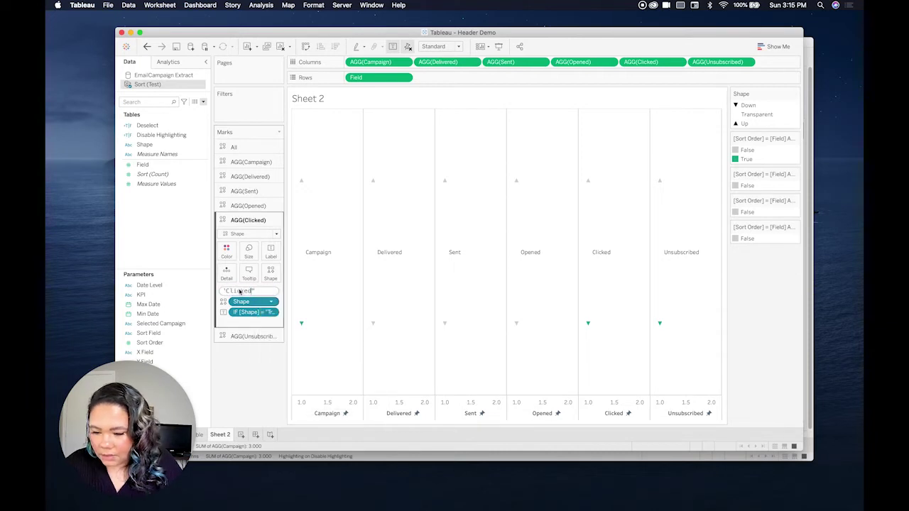
key("Return")
Edit the color calculation on the Unsubscribed marks so that it compares Sort Field with "Unsubscribed"
left_click(252, 336)
double_click(250, 305)
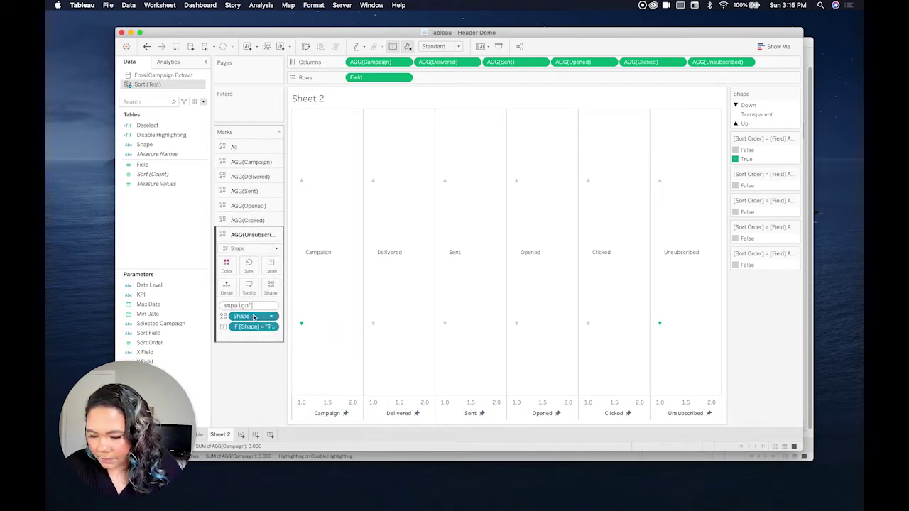
type("Unsubscribed")
key("Return")
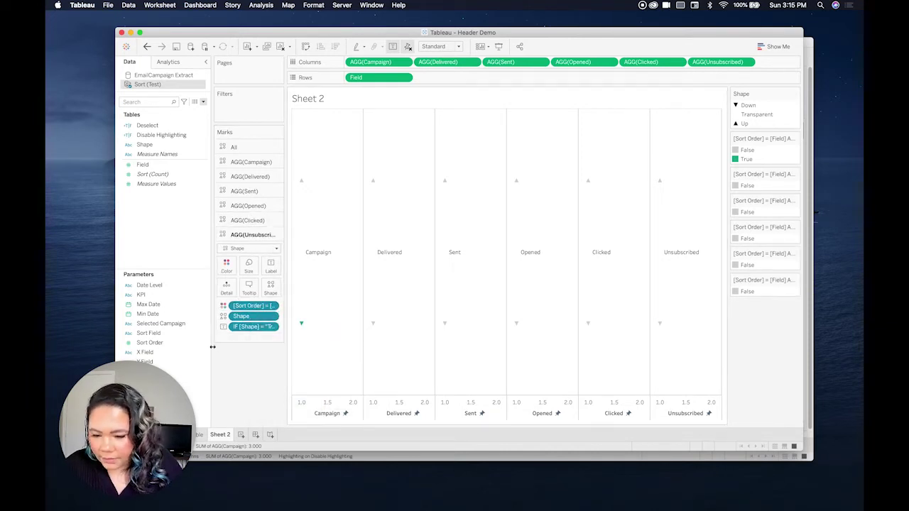
double_click(237, 304)
type("scribed'")
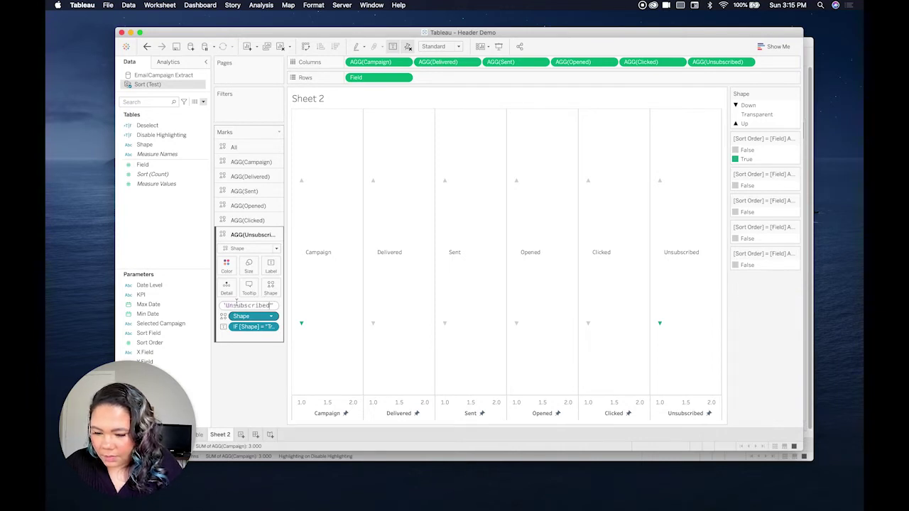
key("Return")
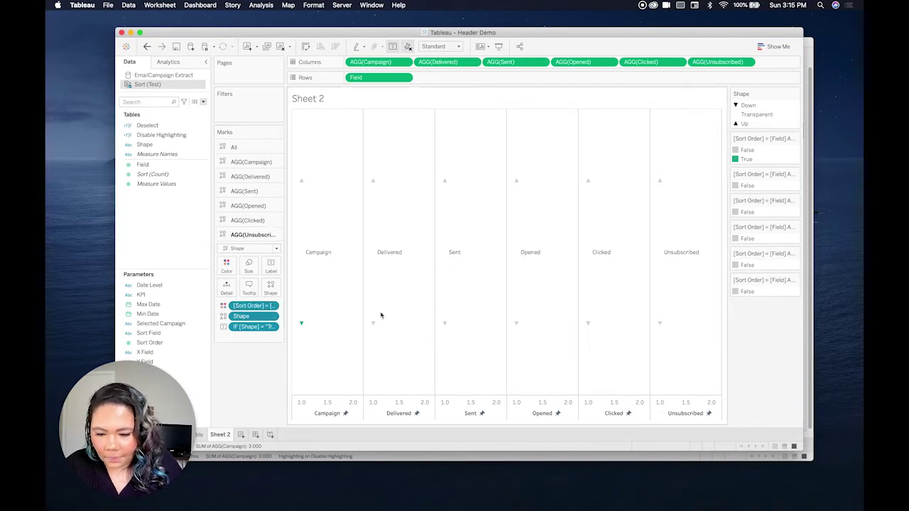
Show the Sort Field parameter control on the sheet and set its value to Opened
right_click(171, 334)
left_click(193, 346)
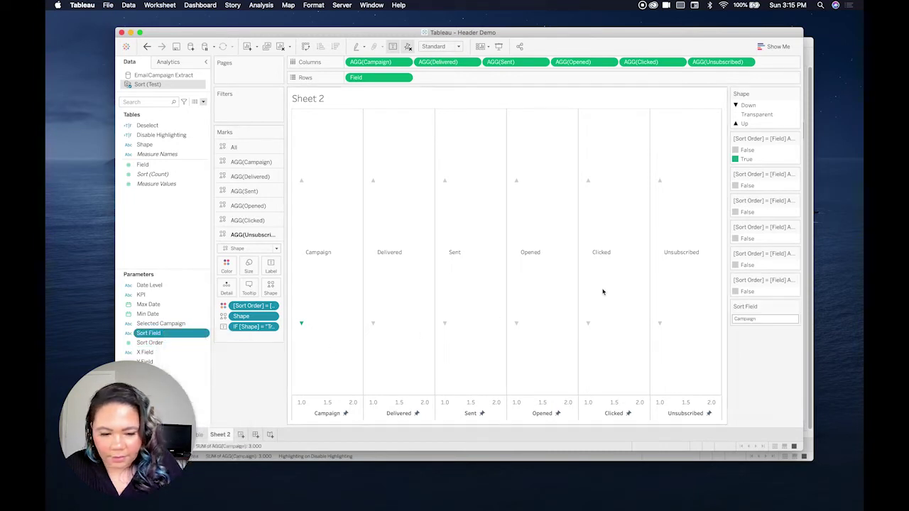
left_click(750, 318)
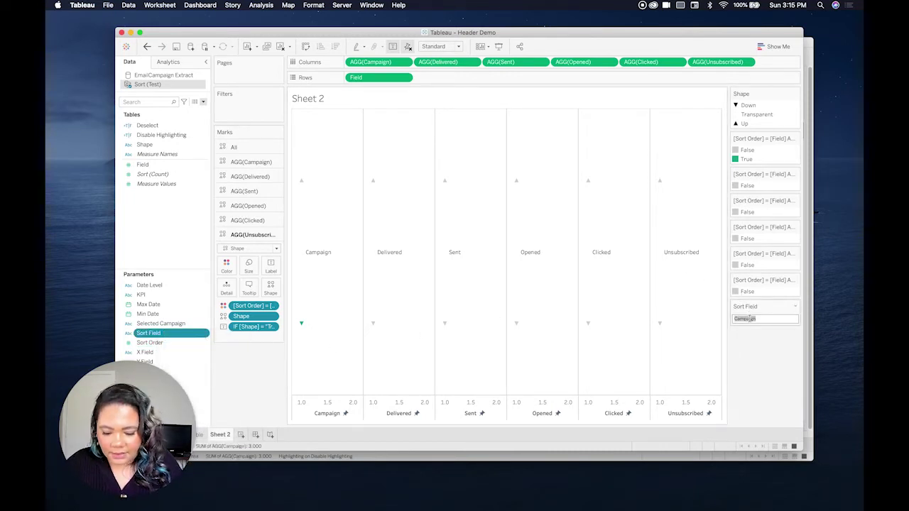
type("o")
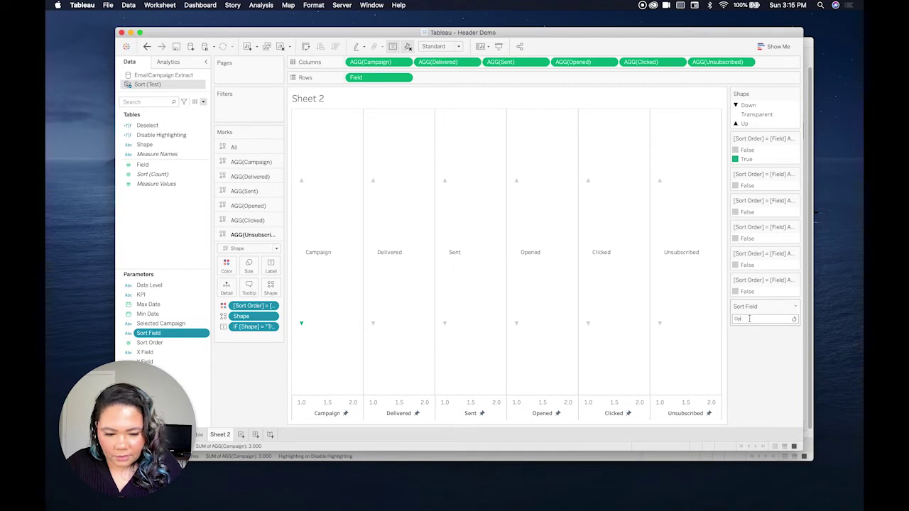
key("Return")
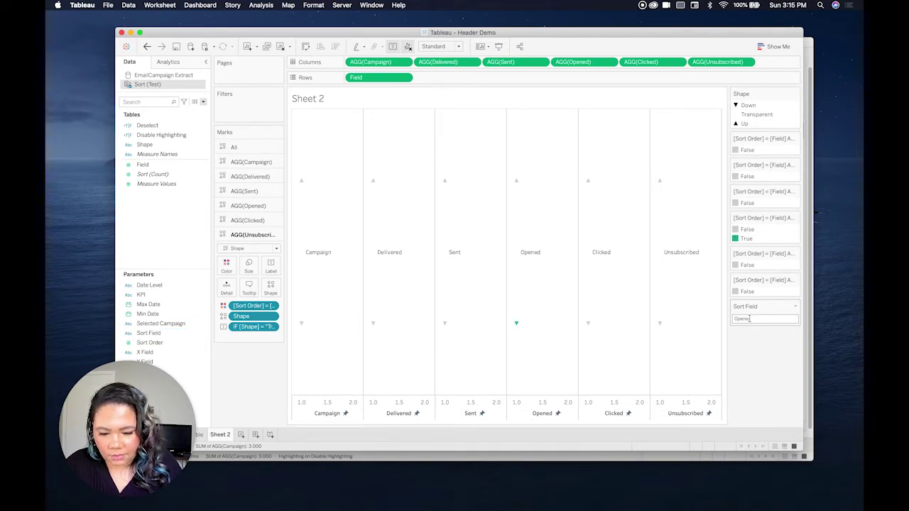
Set the Sort Field parameter to Clicked to test the highlighting of another column
left_click(753, 321)
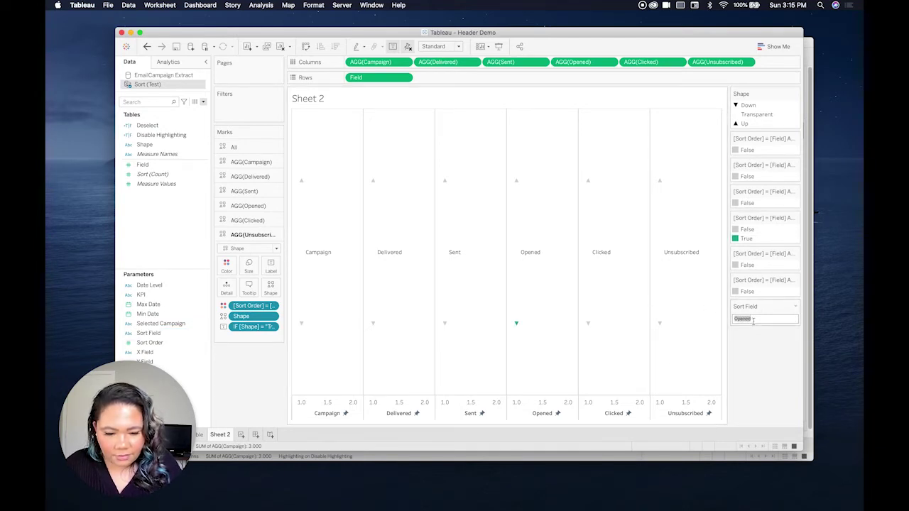
type("Cli")
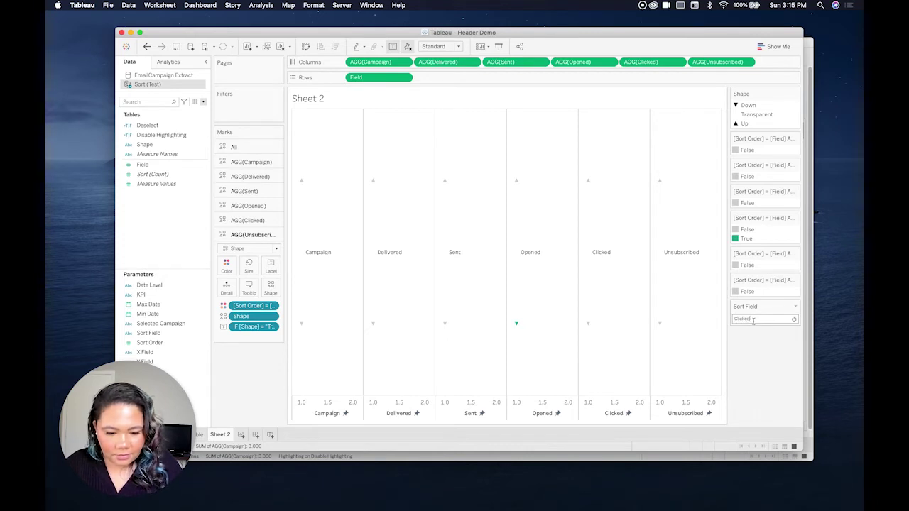
type("cked")
key("Return")
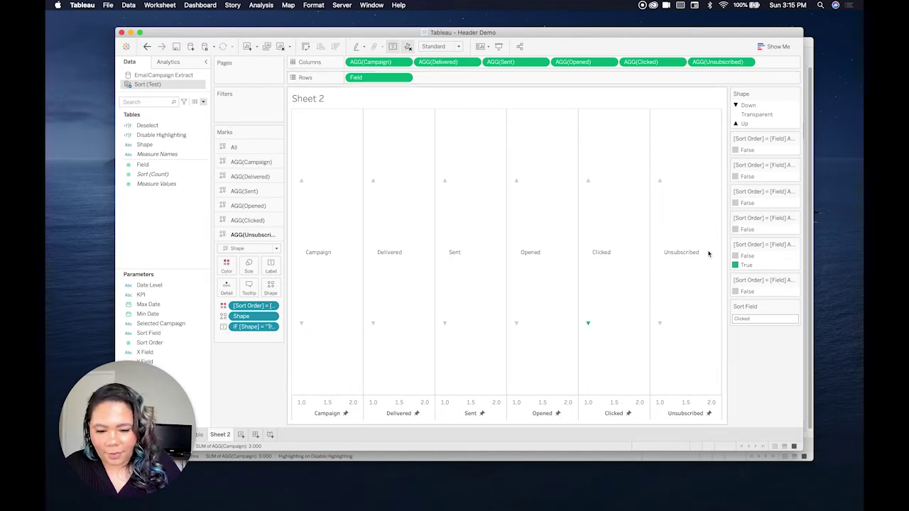
Hide the axis headers beneath the campaign columns
right_click(338, 415)
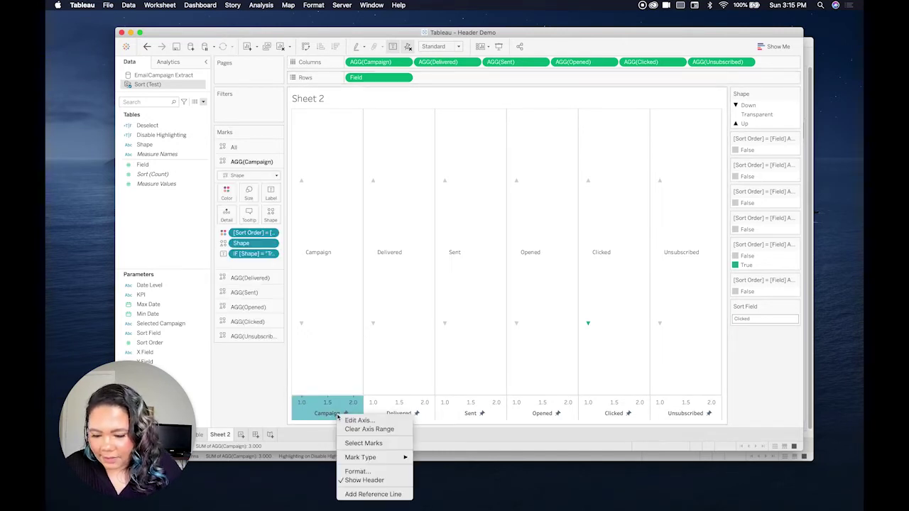
left_click(363, 481)
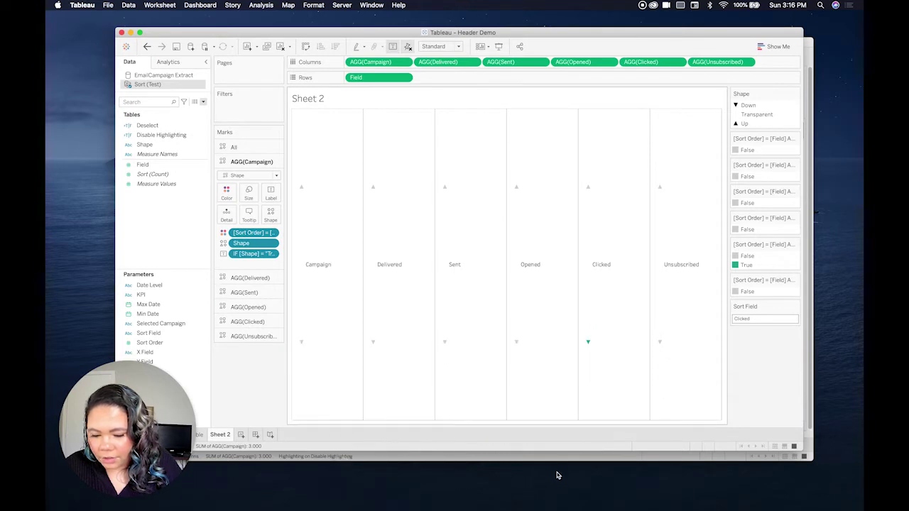
Remove the row and column divider borders from the header sheet by setting both pane dividers to None
left_click(314, 6)
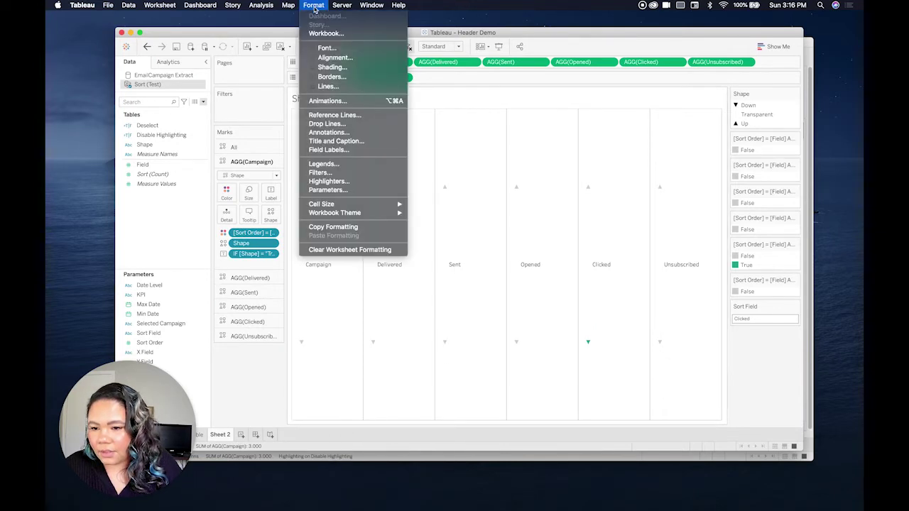
left_click(332, 77)
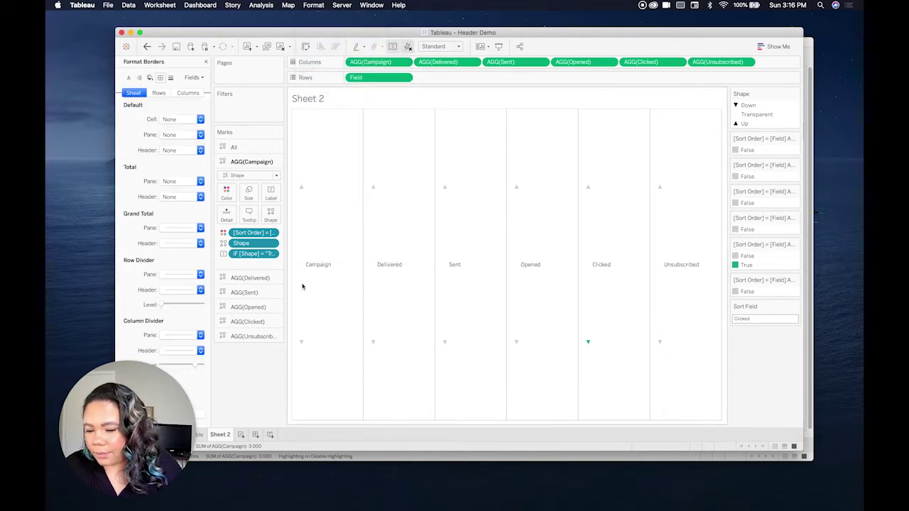
left_click(183, 274)
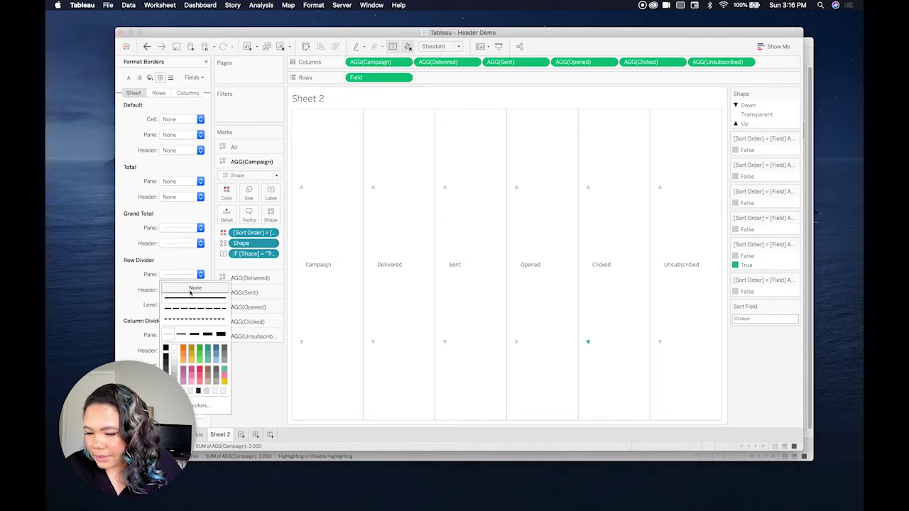
left_click(195, 287)
left_click(186, 336)
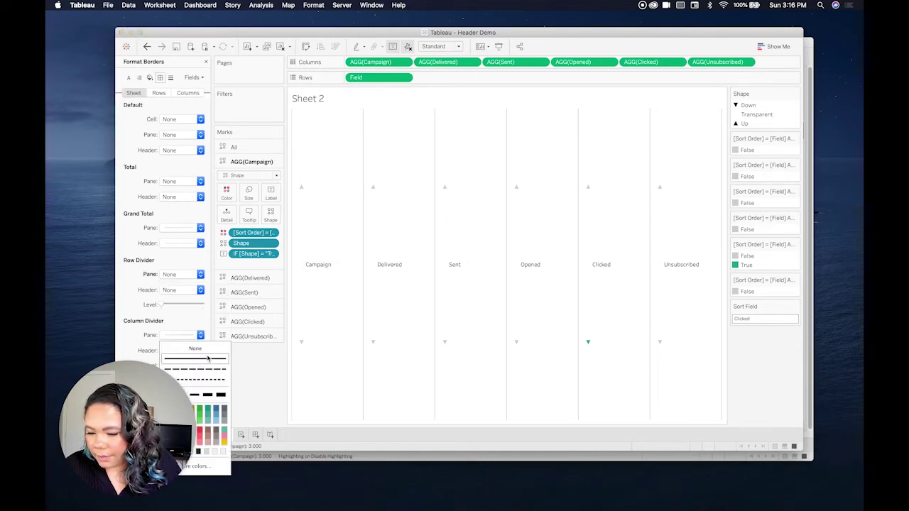
left_click(202, 349)
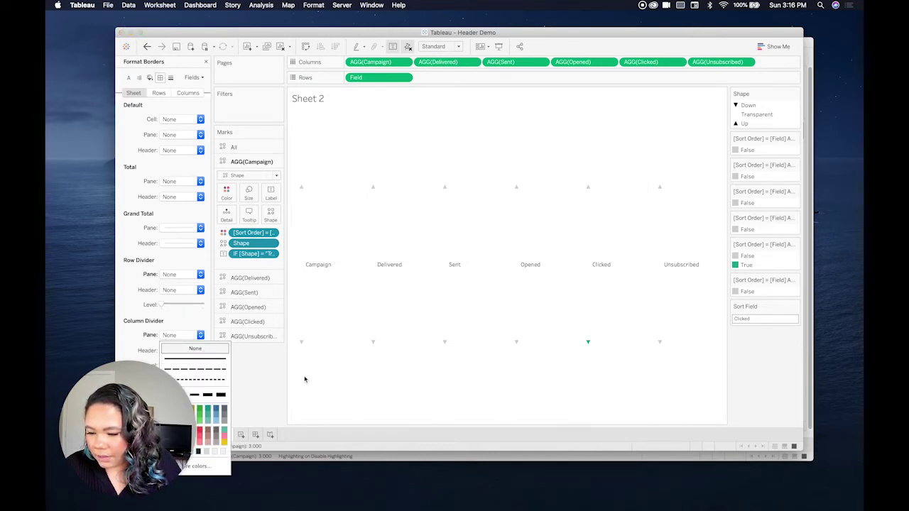
left_click(250, 371)
left_click(206, 62)
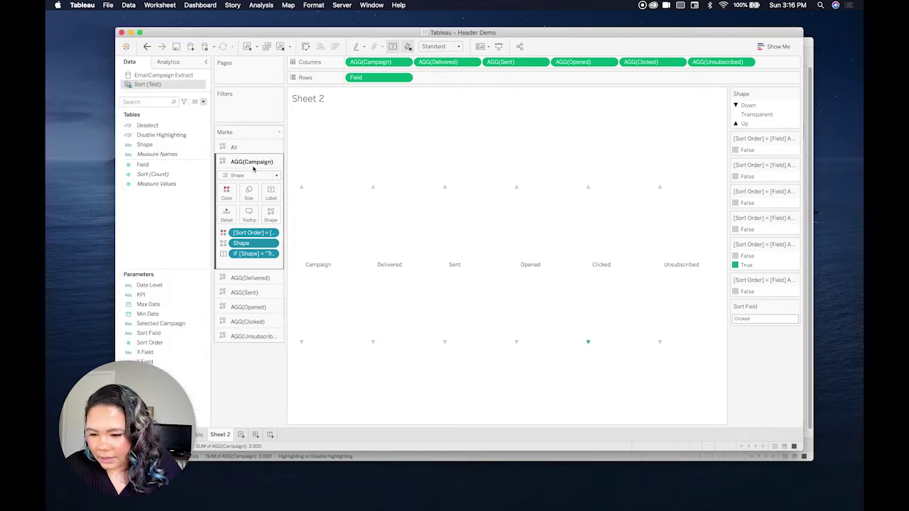
Enlarge the arrow shapes for all campaign columns at once and set the Sort Field parameter to Opened
left_click(234, 146)
left_click_drag(245, 228, 273, 204)
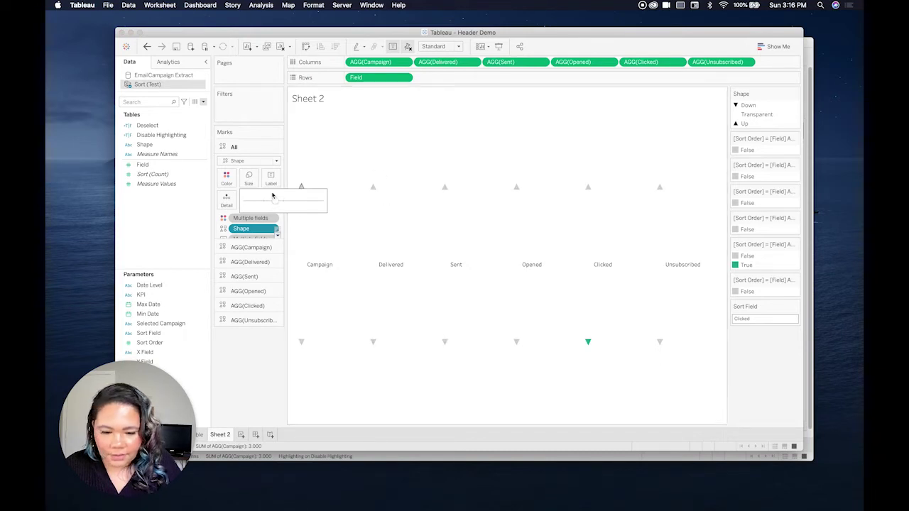
left_click(749, 318)
type("Opened")
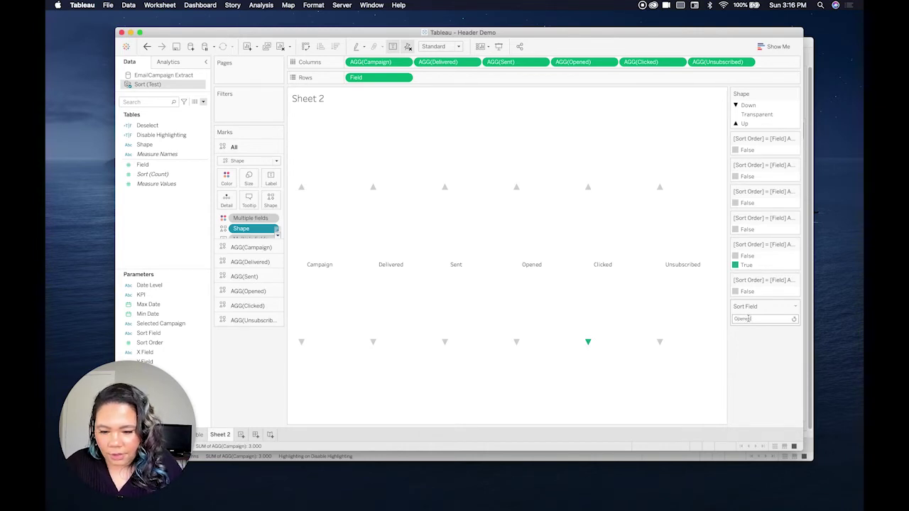
key("Return")
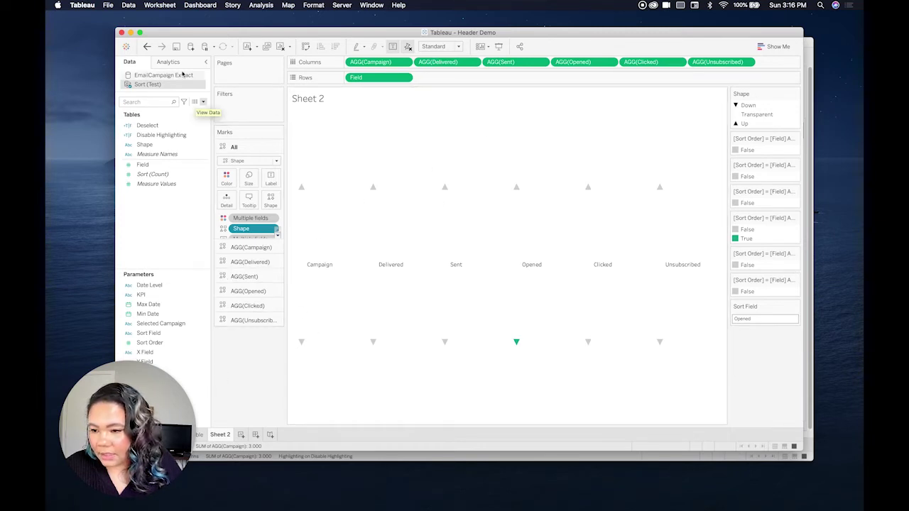
Start a new calculated field named "Sort Campaigns" in the EmailCampaign Extract data source from the New Table sheet
left_click(171, 76)
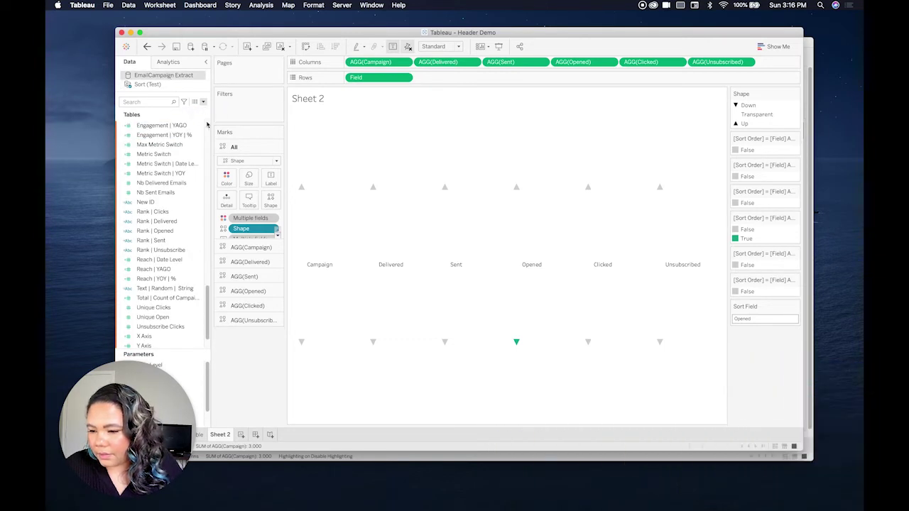
left_click(201, 436)
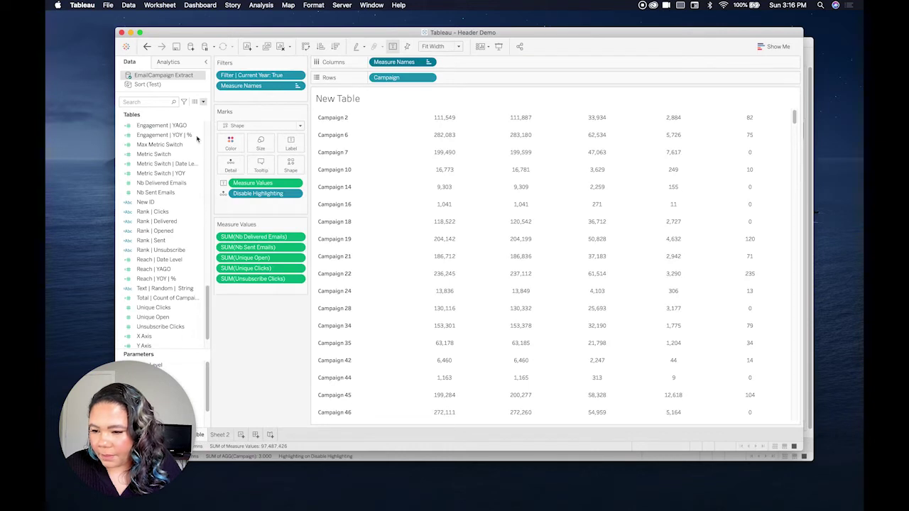
left_click(204, 101)
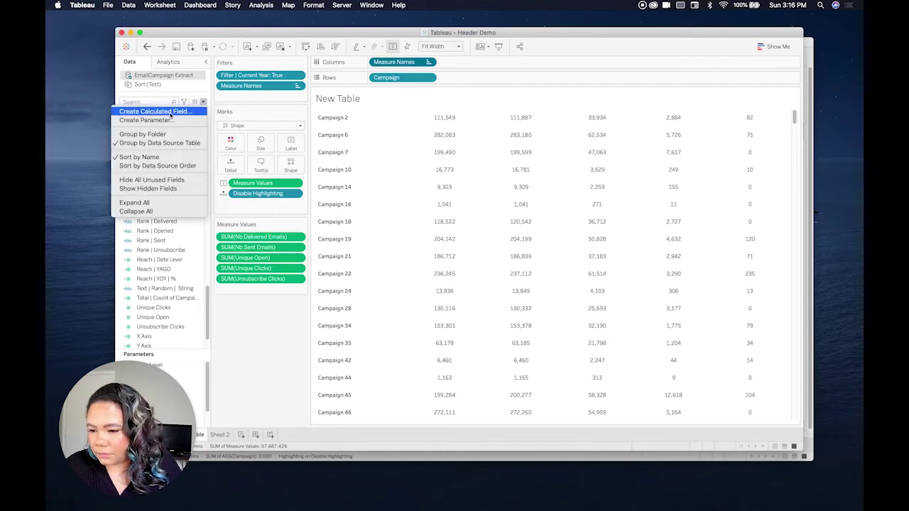
left_click(170, 114)
type("Sort Campaigns")
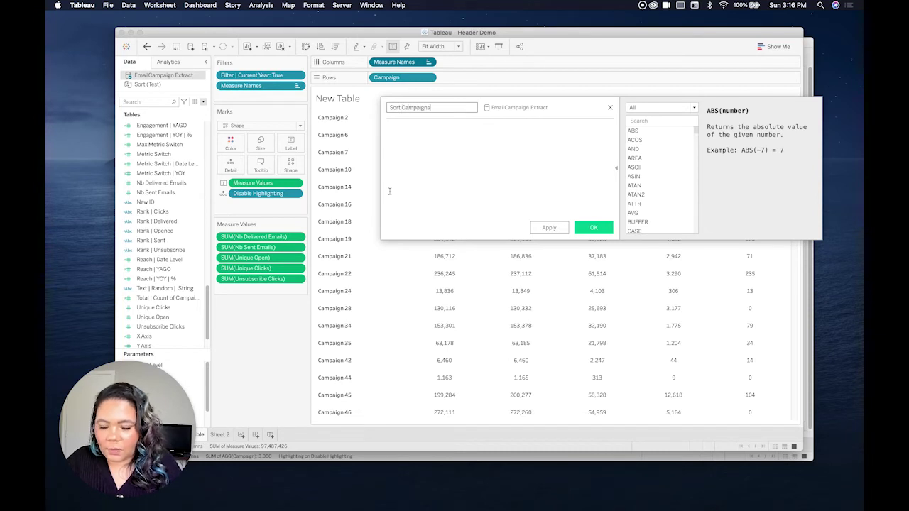
key("Tab")
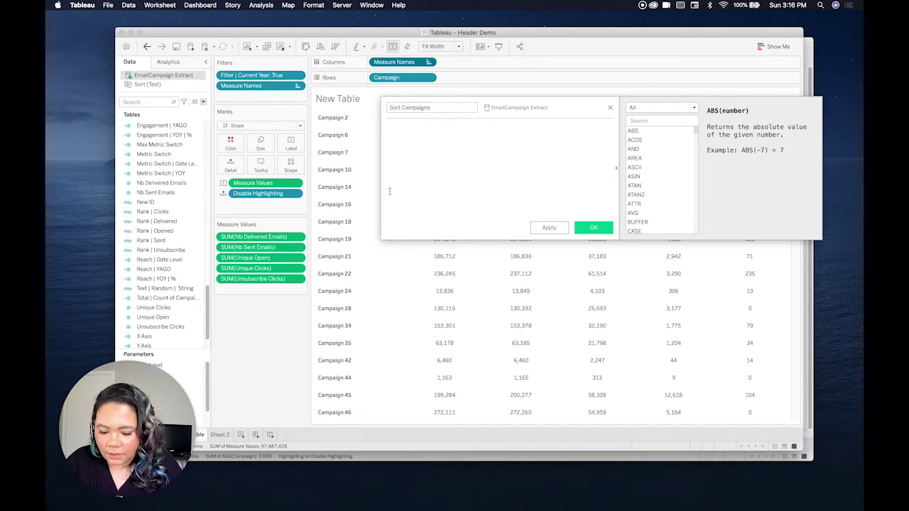
type("[Campaign")
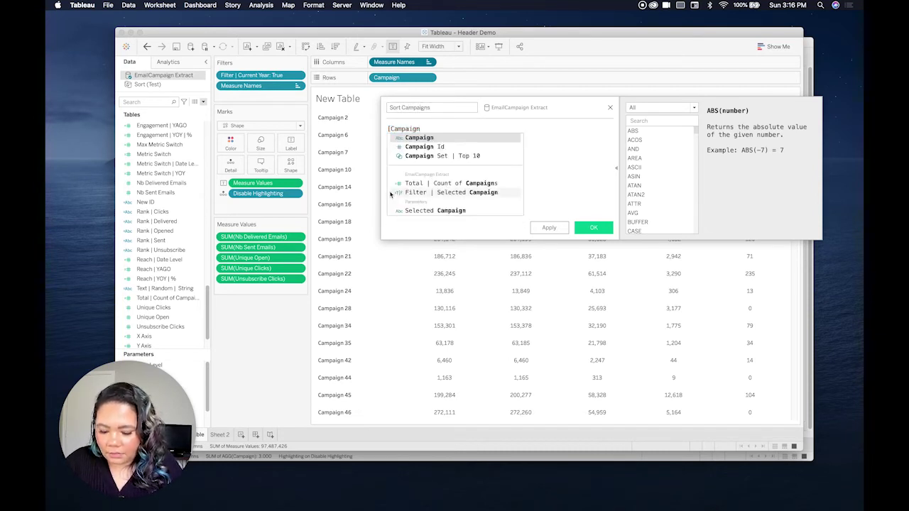
key("BackSpace")
key("BackSpace")
key("BackSpace")
key("BackSpace")
key("BackSpace")
key("BackSpace")
key("BackSpace")
key("BackSpace")
key("BackSpace")
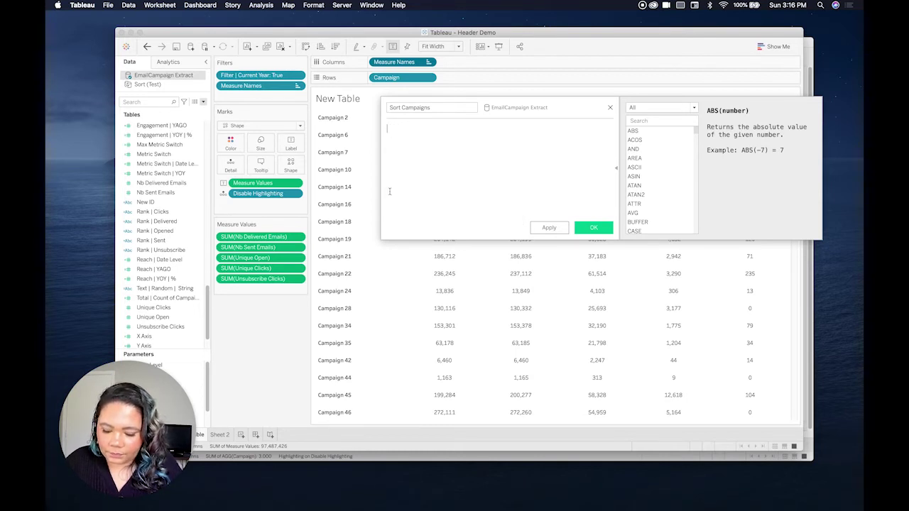
Begin the Sort Campaigns formula with CASE [Sort Field] and a WHEN "Campaign" line
type("Cas")
key("Return")
type("So")
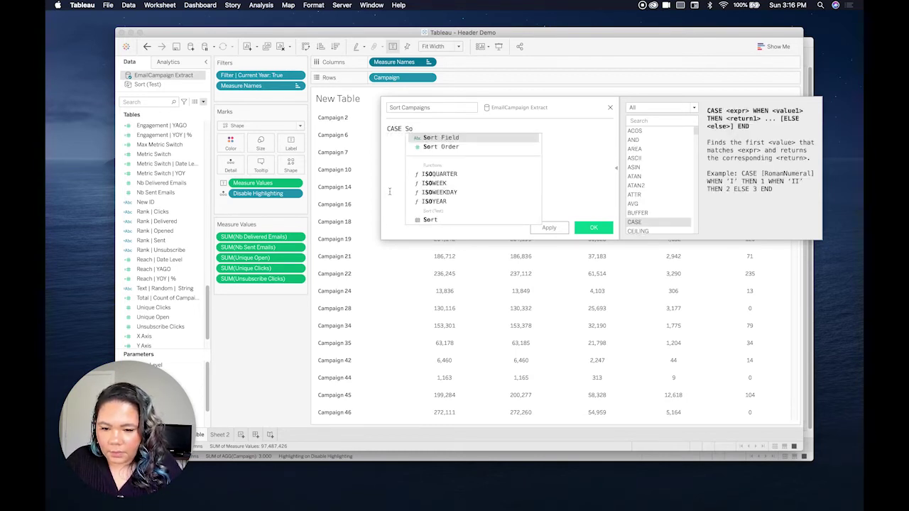
key("Return")
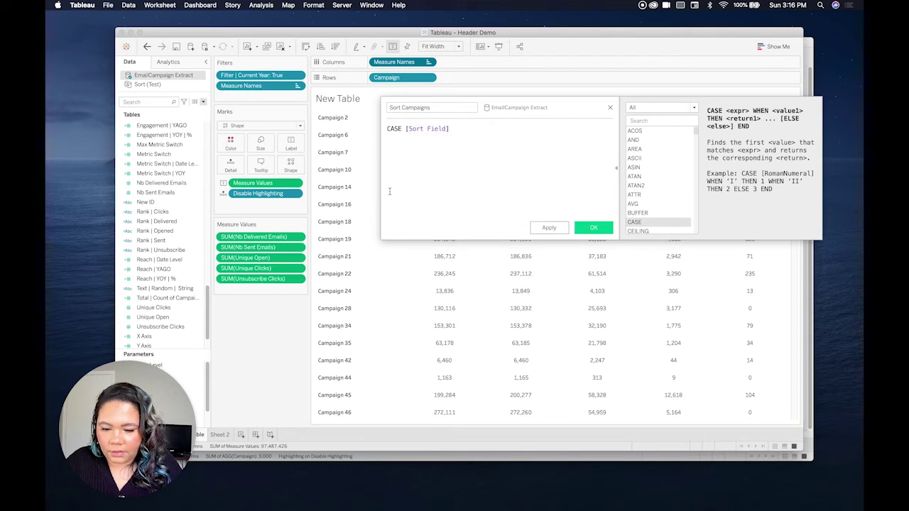
key("Return")
type("Wh")
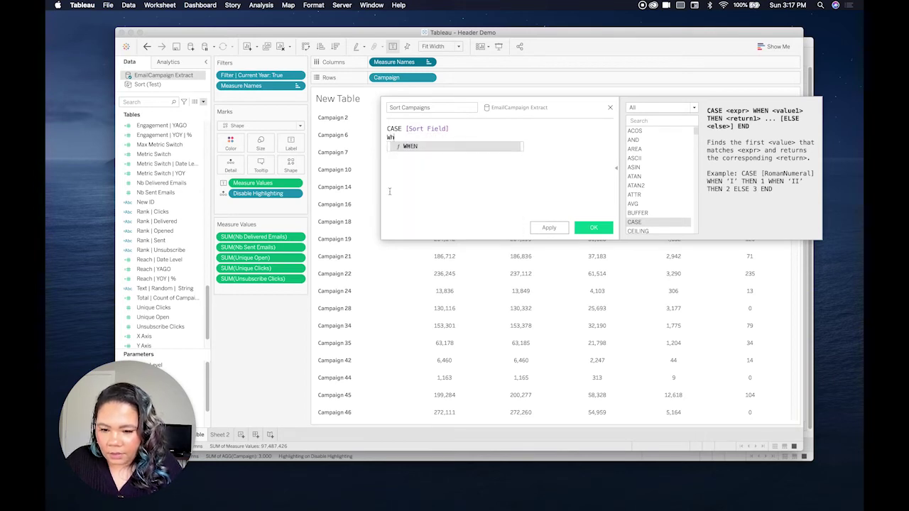
key("Return")
type("\"Cam")
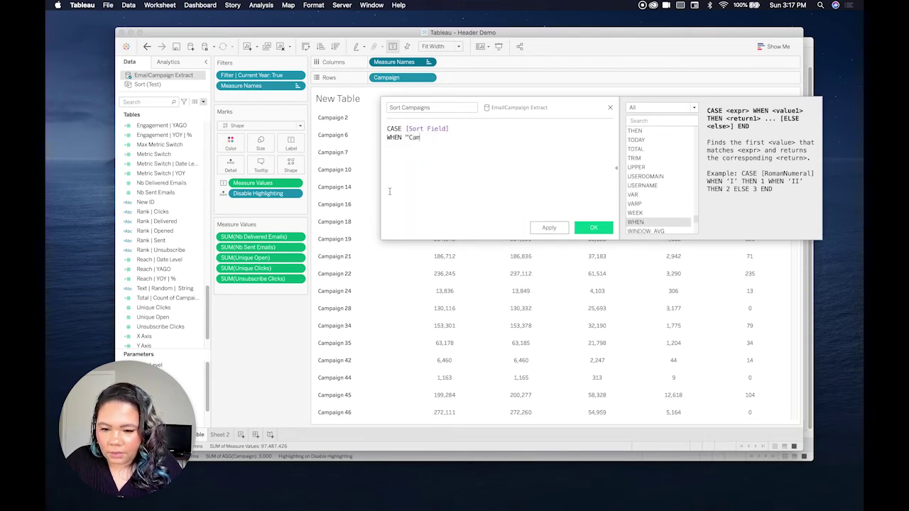
type("paign\"")
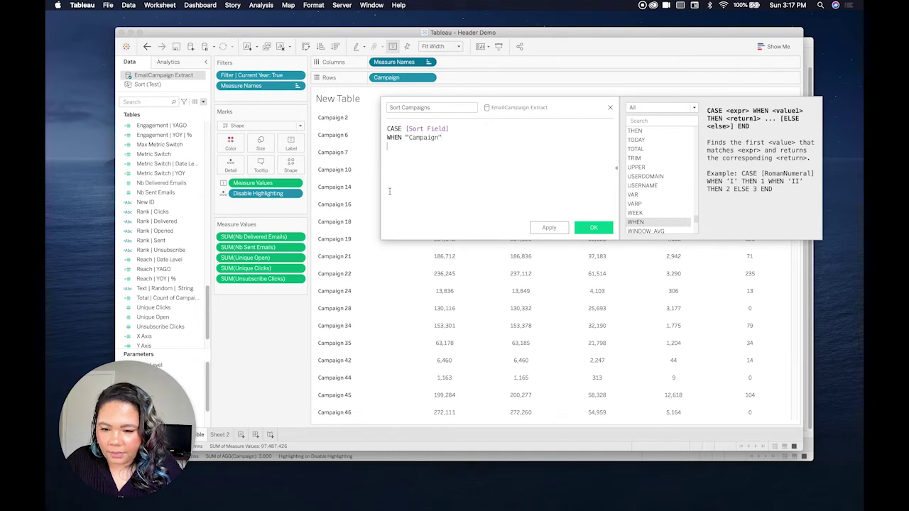
Add WHEN lines for "Sent", "Delivered" and "Opened" to the Sort Campaigns formula
type("Wh")
key("Return")
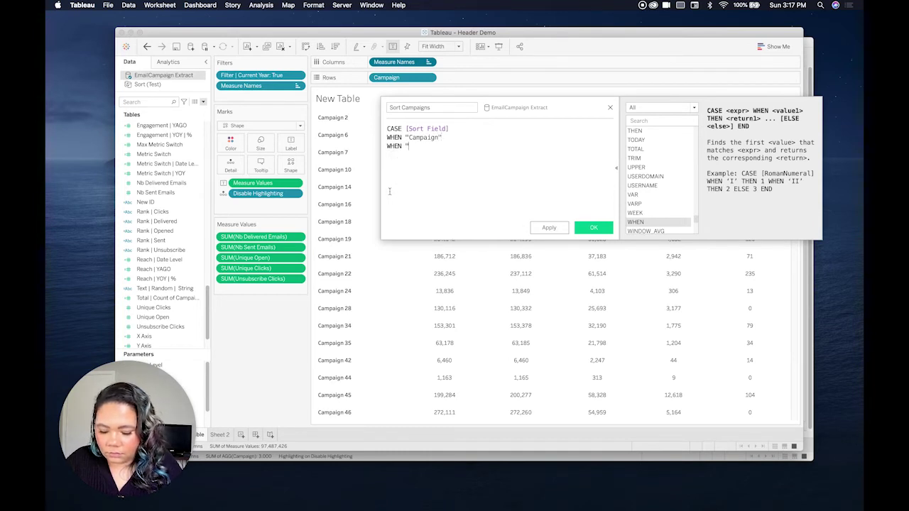
type("\"Sent\"Wh")
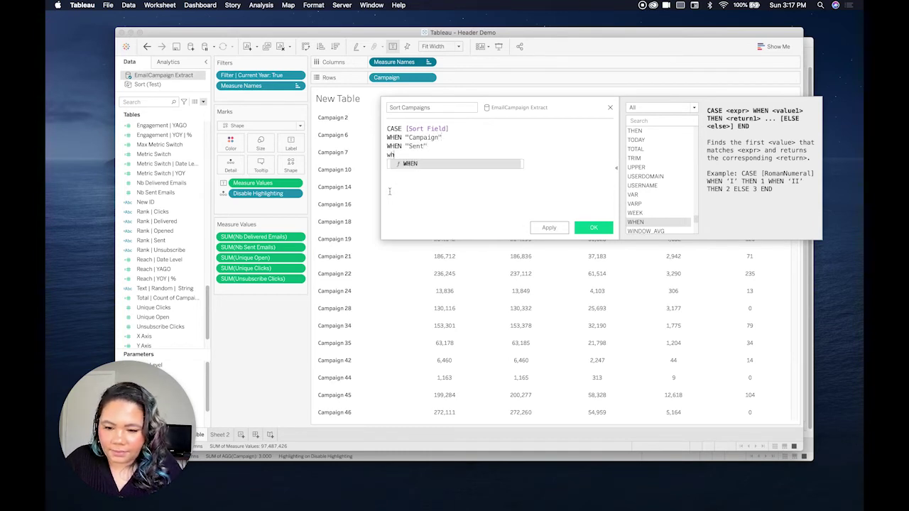
key("Return")
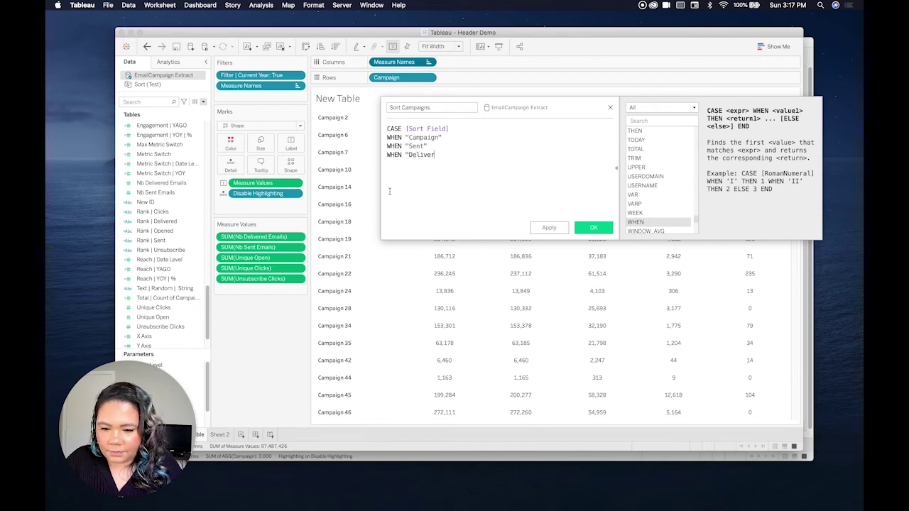
type("\"Delivered\"")
key("Return")
type("Wh")
key("Return")
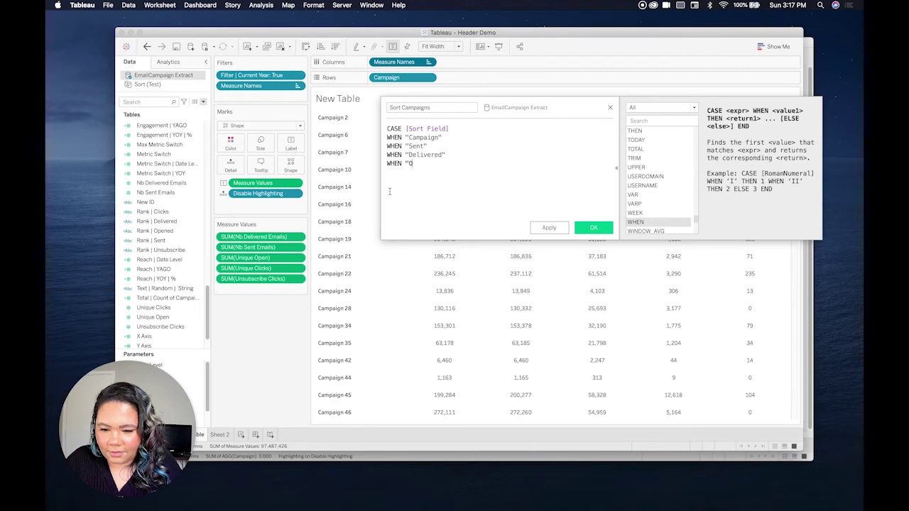
type("\"Opened\"")
key("Return")
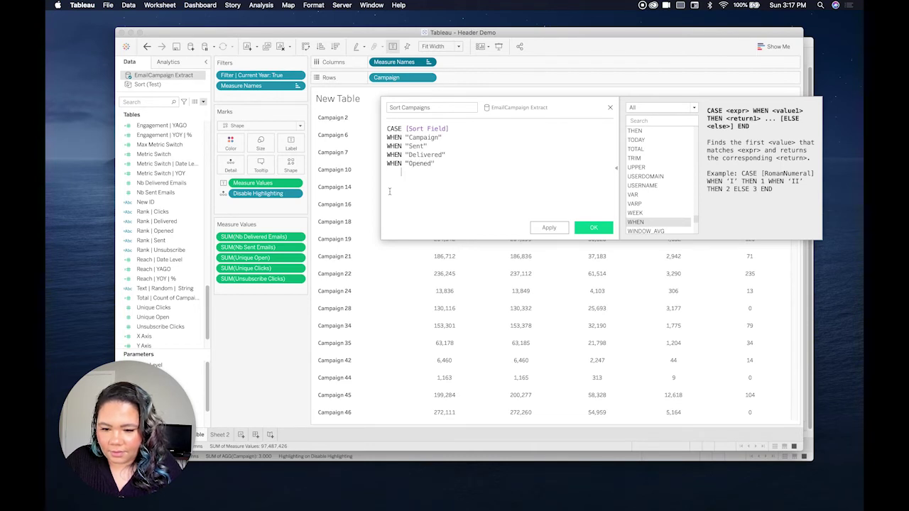
Add WHEN lines for "Clicked" and "Unsubscribed" and close the CASE statement with END
type("Wh")
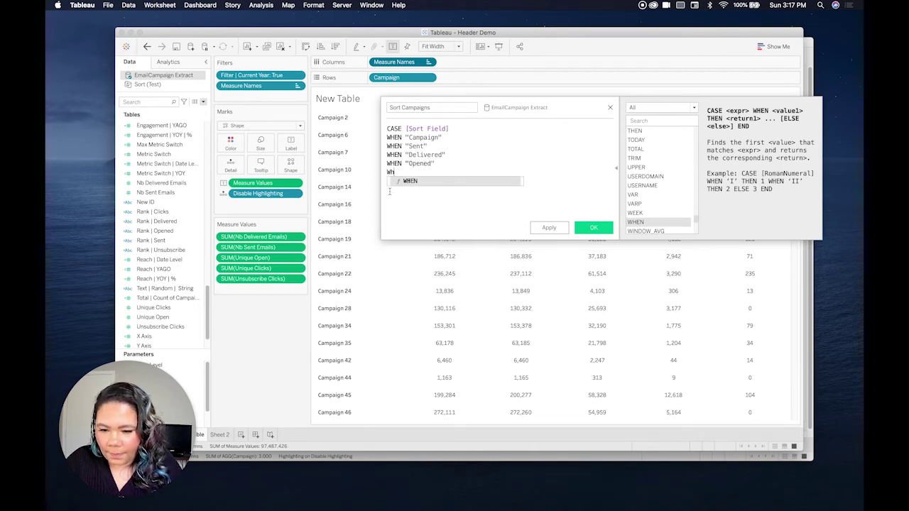
type("e")
key("Return")
type("\"C")
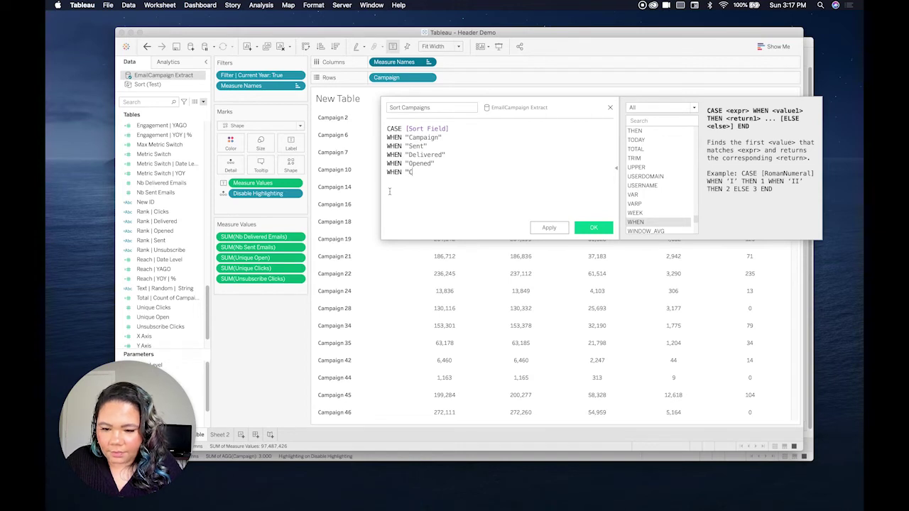
type("licked\"")
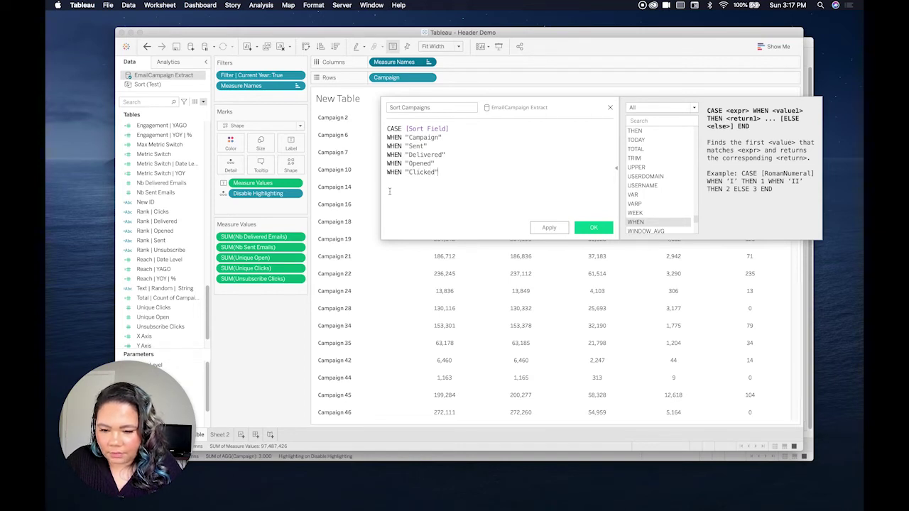
type("WHEN ")
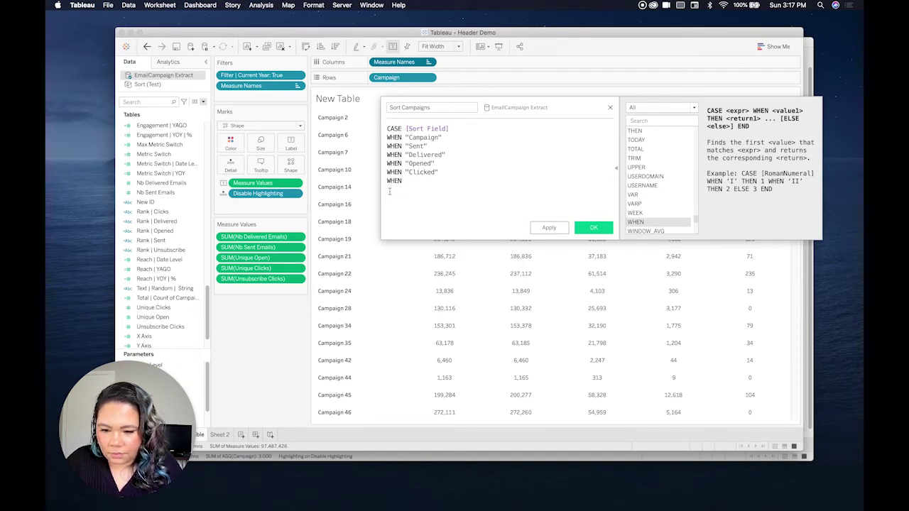
type("\"Unsub")
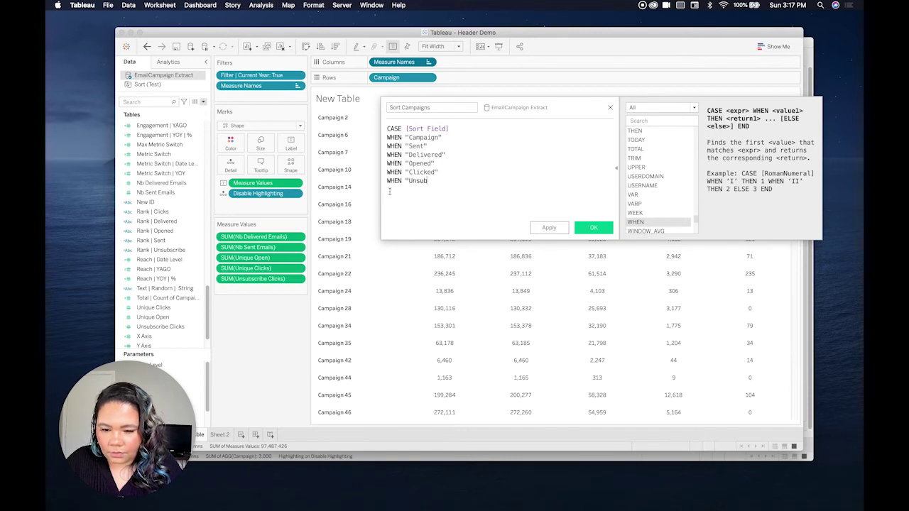
type("scribed\" ")
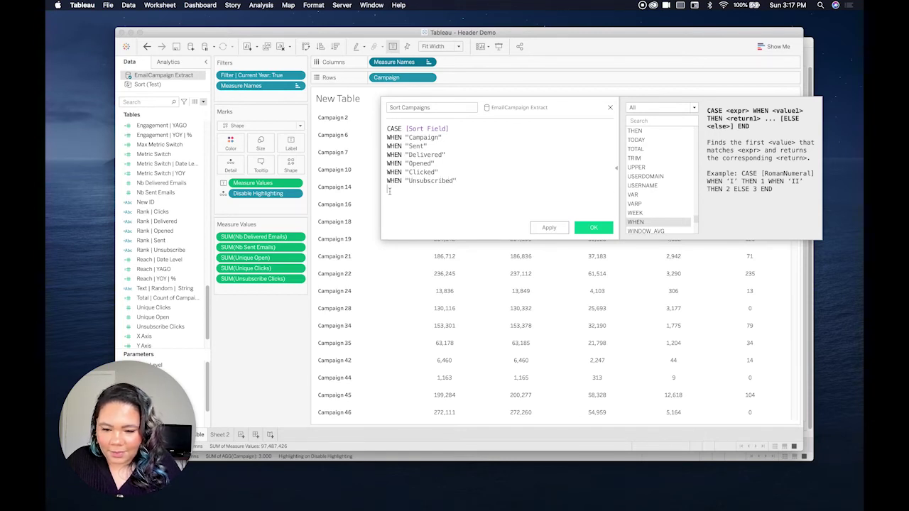
type("END")
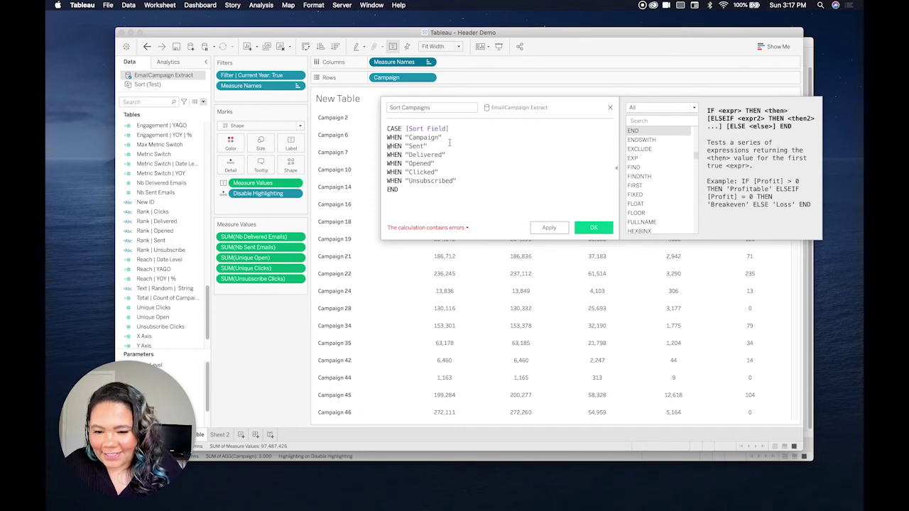
Add THEN to the end of all six WHEN lines in the Sort Campaigns formula
left_click(453, 138)
type("THEN")
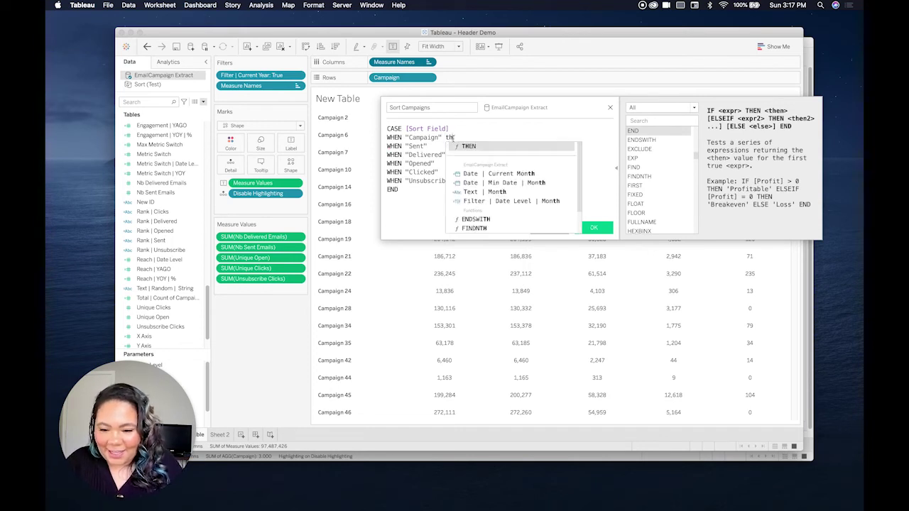
left_click(454, 147)
type("THEN")
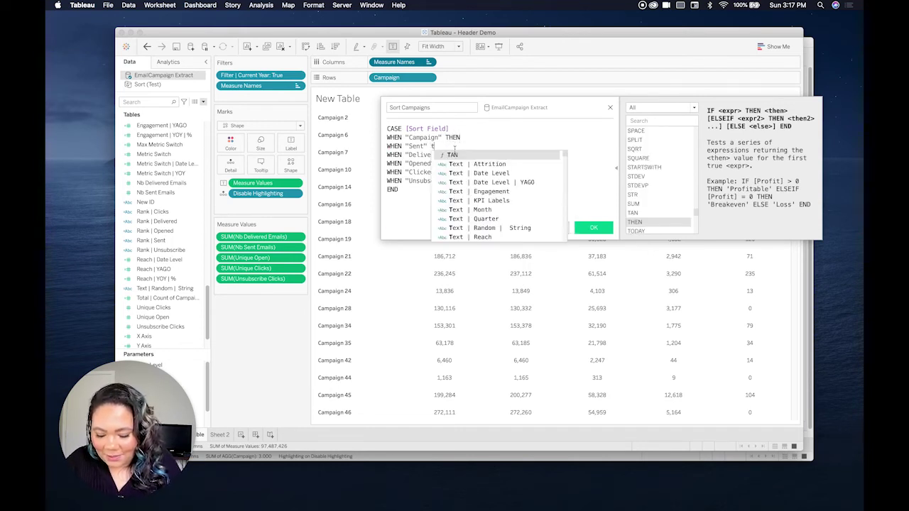
left_click(456, 154)
type("THEN")
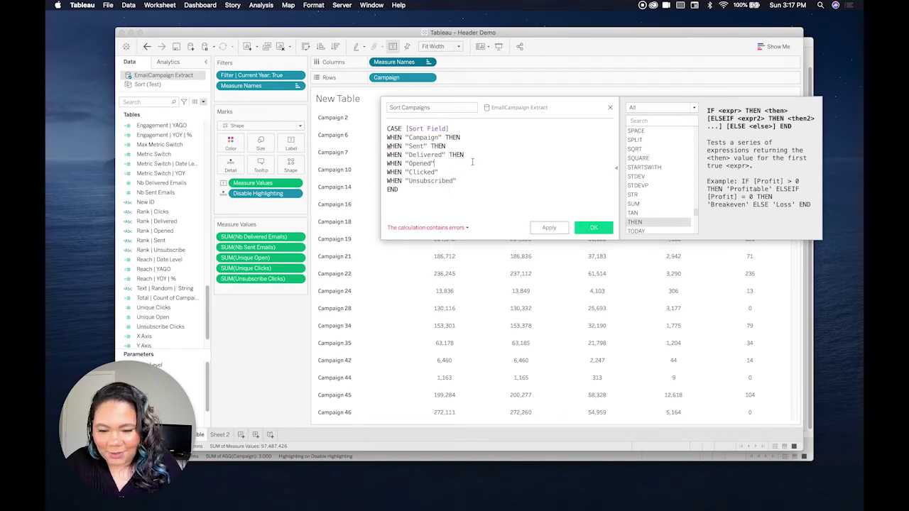
left_click(471, 162)
type("THEN")
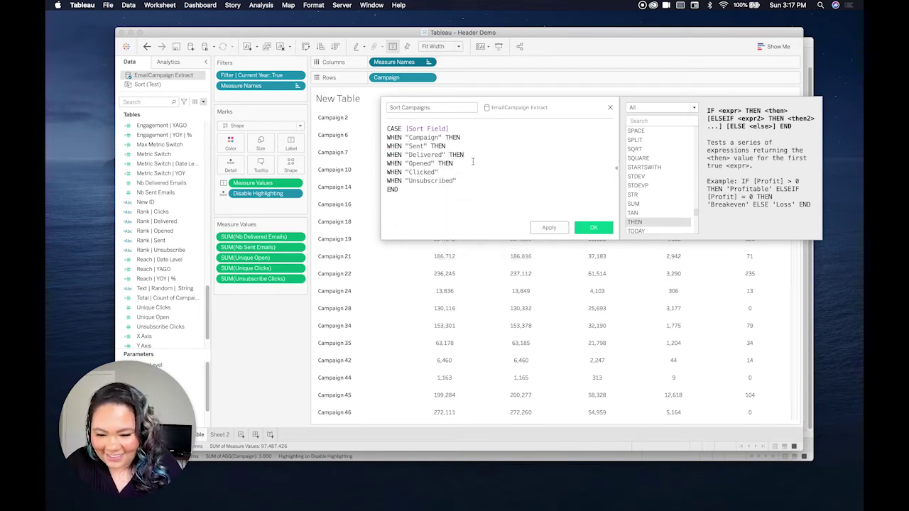
left_click(473, 172)
type("THEN")
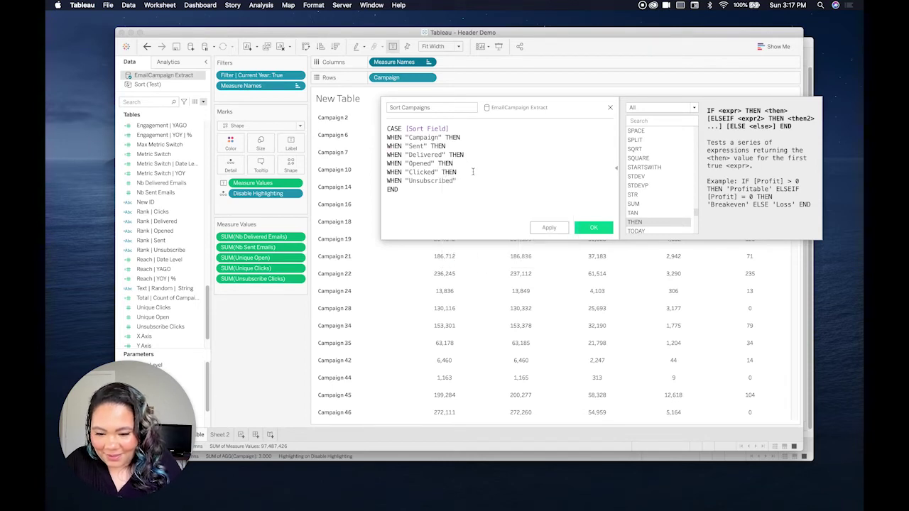
left_click(471, 181)
type("THEN")
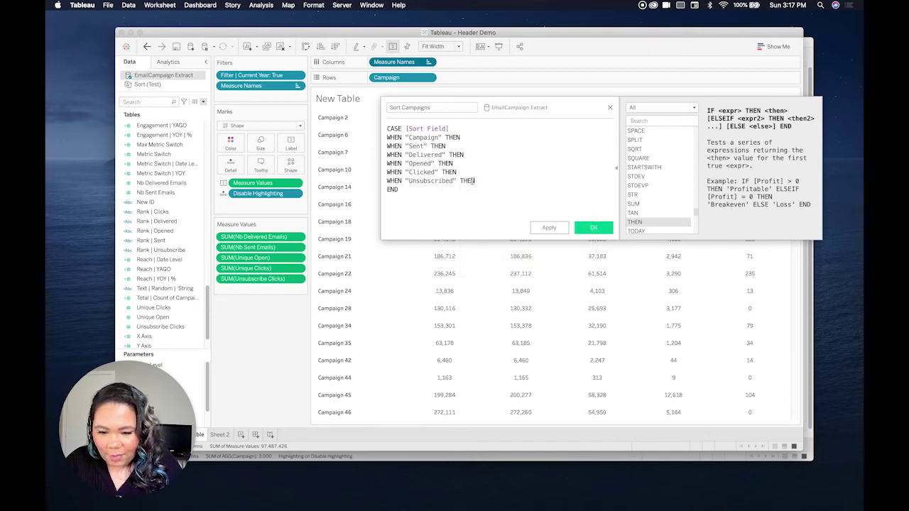
Set the "Campaign" case of the formula to return [Campaign Id]
left_click(485, 138)
type("i")
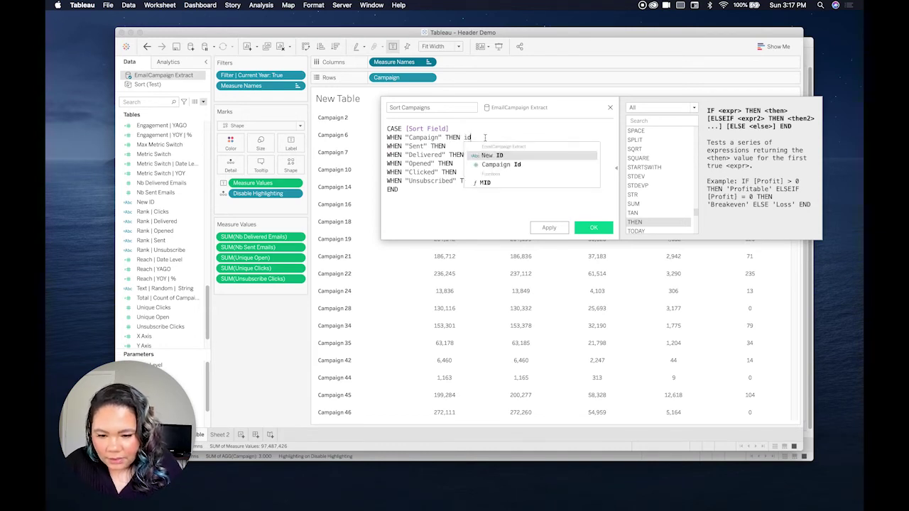
type("d")
key("Down")
key("Return")
Set the "Sent" case of the formula to return [Nb Sent Emails]
left_click(464, 146)
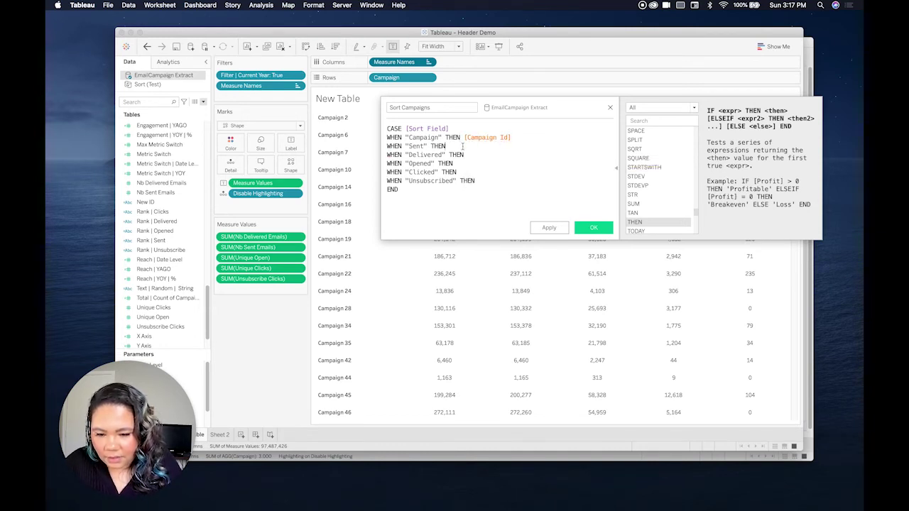
type("sen")
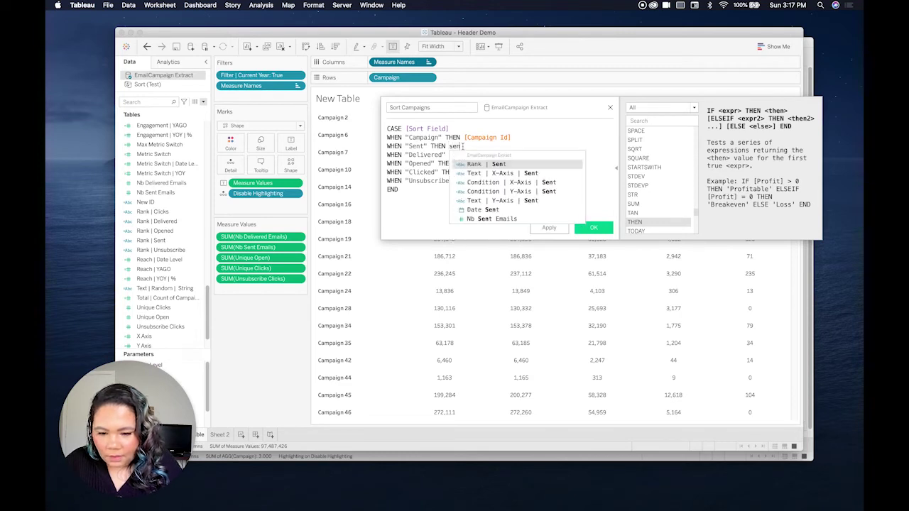
key("Down")
key("Down")
key("Down")
key("Down")
key("Down")
key("Down")
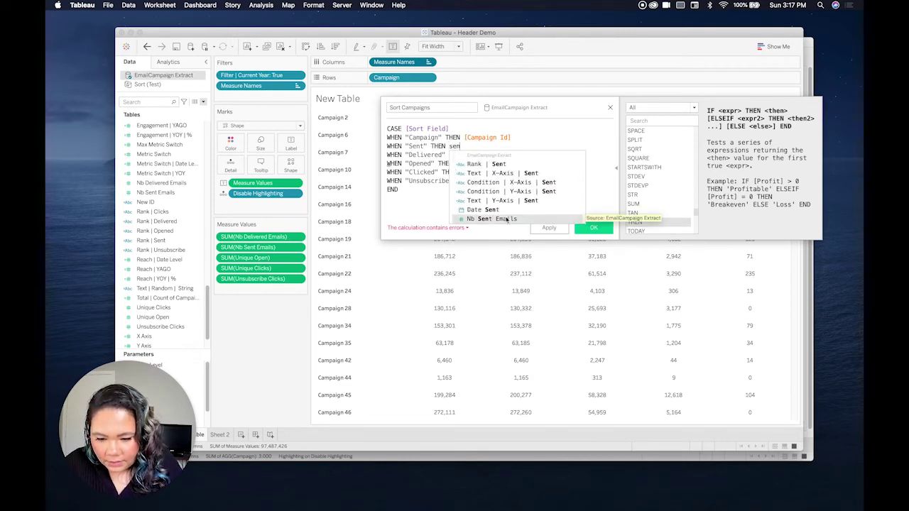
key("Return")
Set the "Delivered" case of the formula to return [Nb Delivered Emails]
left_click(473, 154)
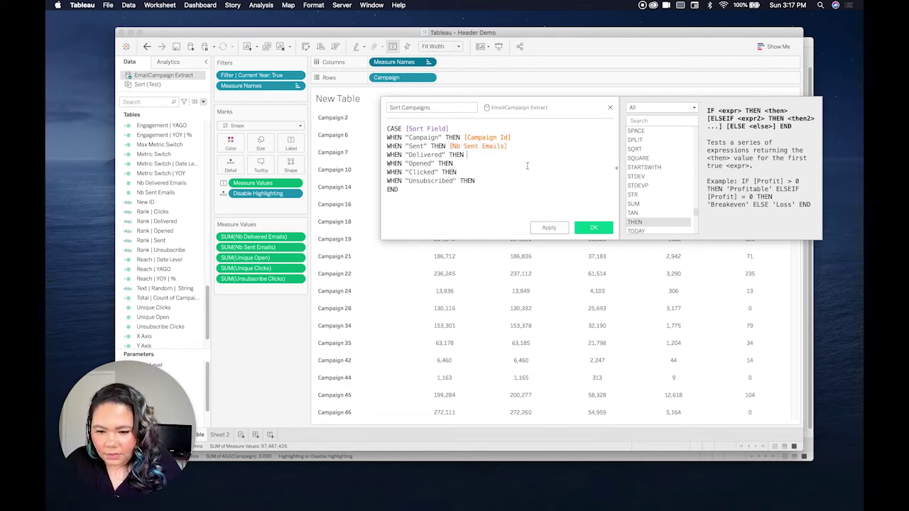
type("de")
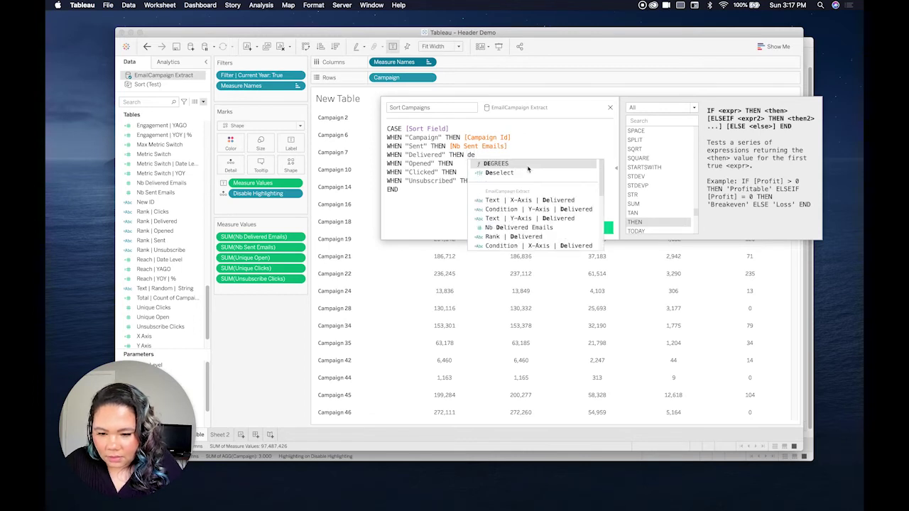
type("li")
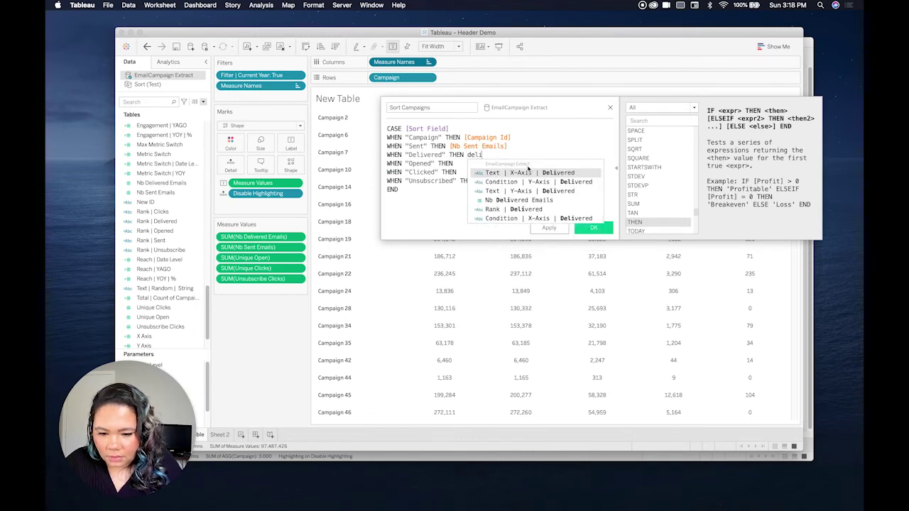
key("Down")
key("Down")
key("Down")
key("Return")
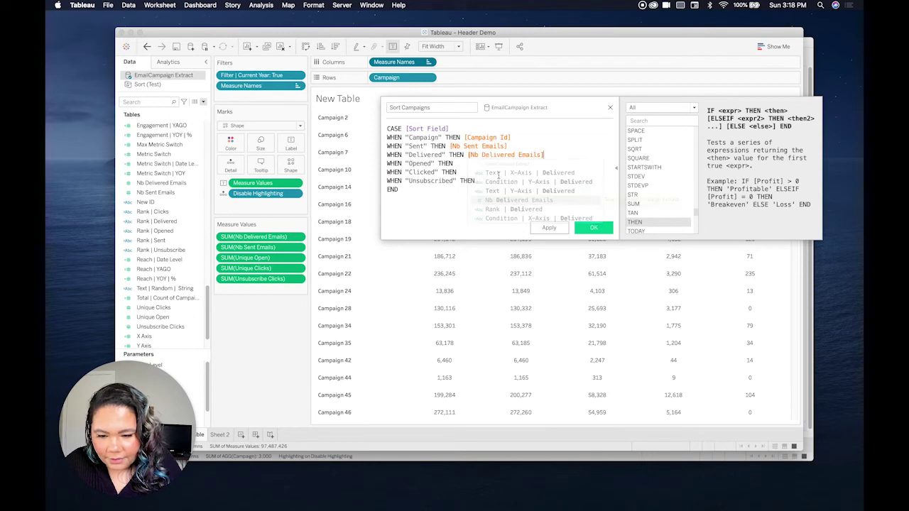
Set the "Opened" case of the formula to return [Unique Open]
left_click(472, 164)
type("ope")
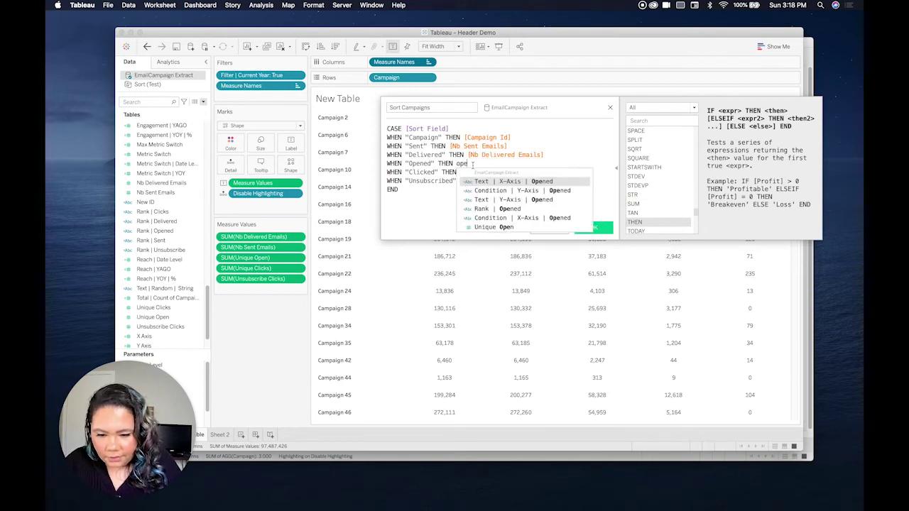
key("Up")
key("Return")
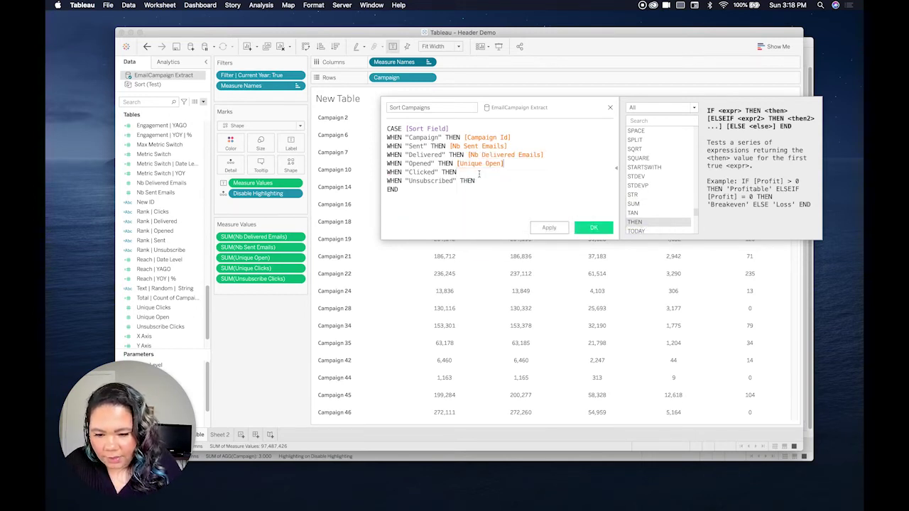
Set the "Clicked" case of the formula to return [Unique Clicks]
left_click(480, 173)
type("cli")
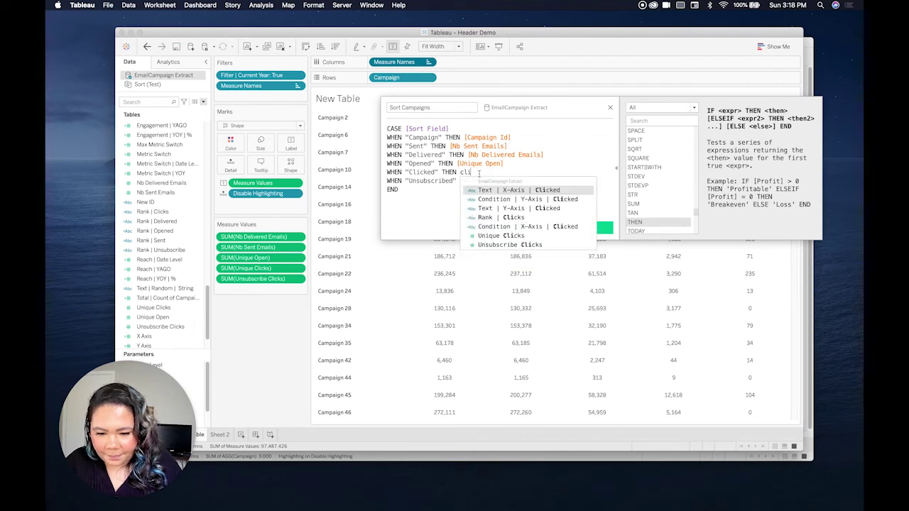
key("Down")
key("Down")
key("Down")
key("Down")
key("Down")
key("Return")
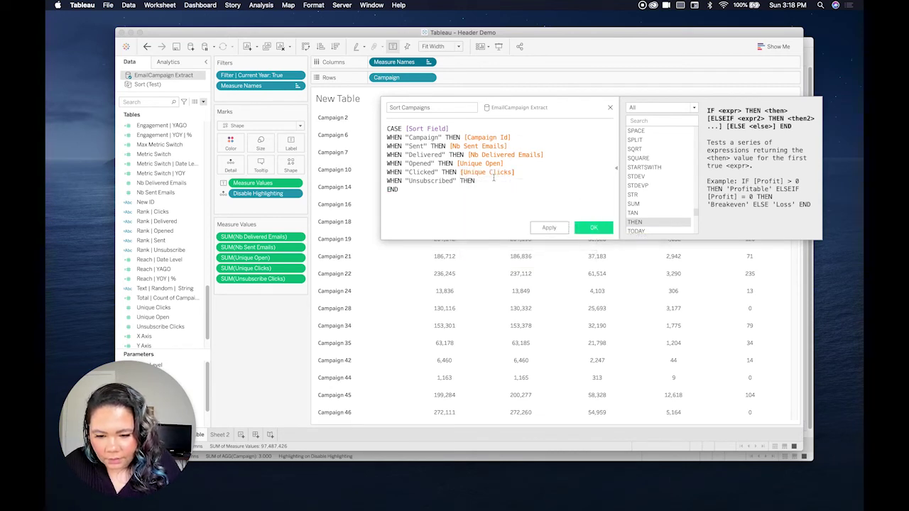
Set the "Unsubscribed" case of the formula to return [Unsubscribe Clicks]
type("clic")
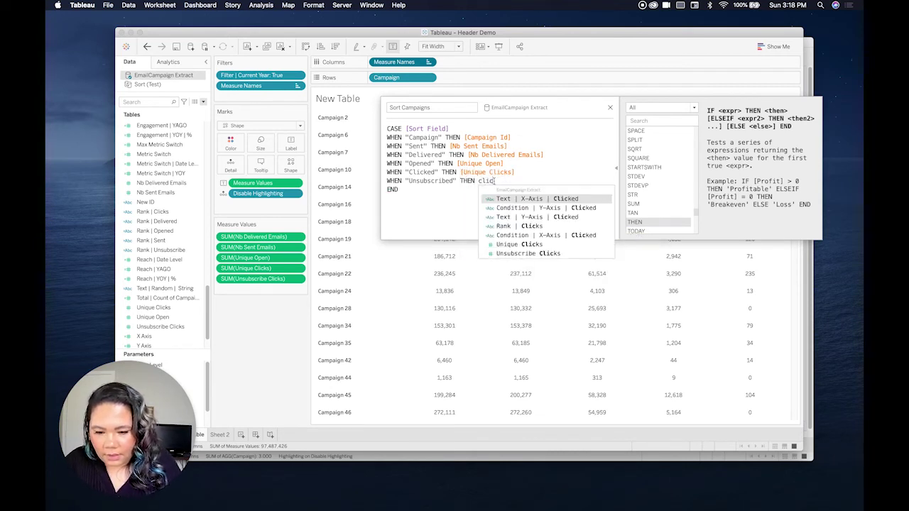
key("Down")
key("Down")
key("Down")
key("Down")
key("Down")
key("Down")
key("Return")
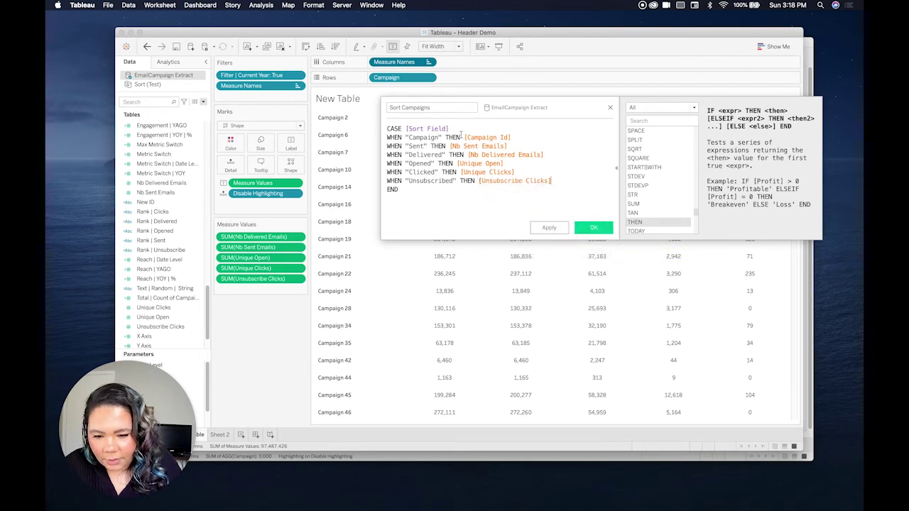
Wrap [Campaign Id] in the "Campaign" case in a MIN aggregation
left_click(463, 137)
type("min")
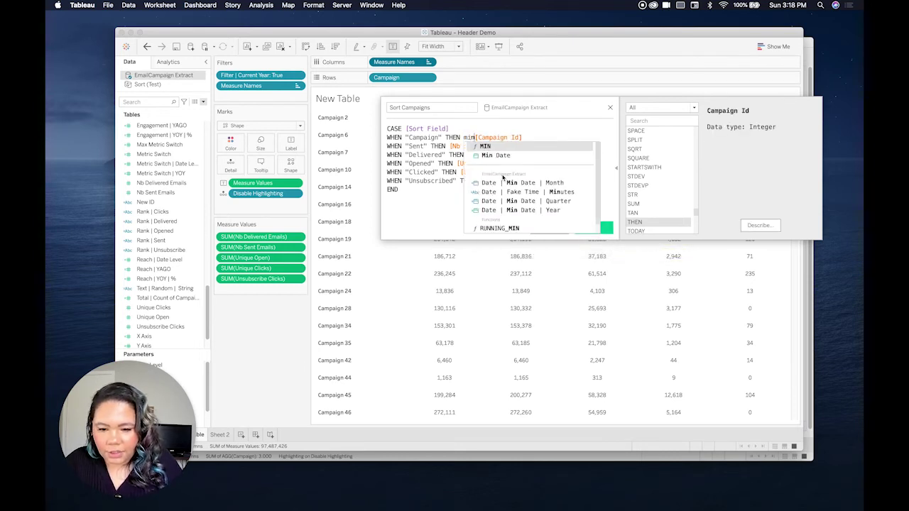
key("Return")
key("Right")
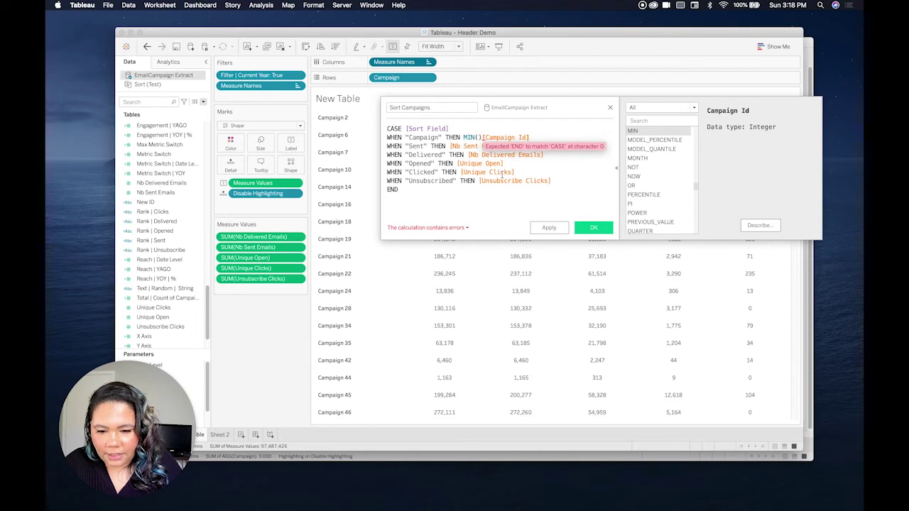
key("BackSpace")
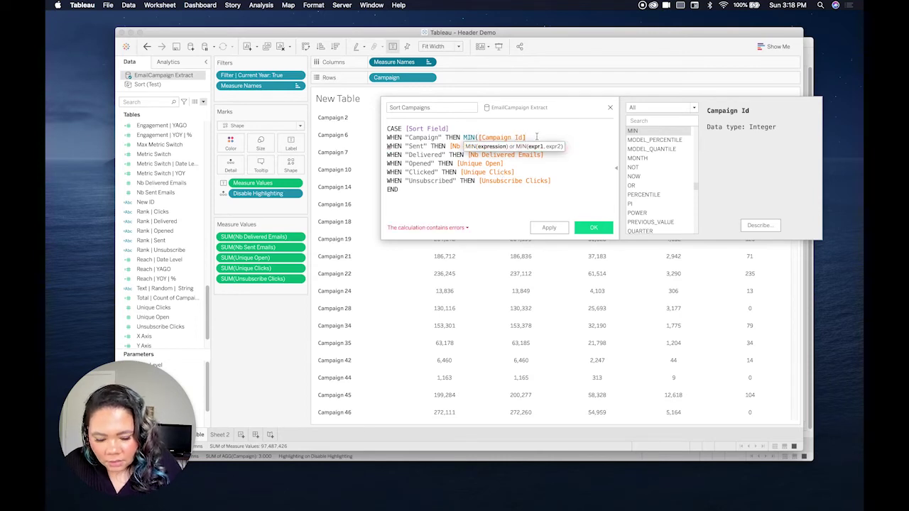
type(")")
Wrap [Nb Sent Emails] and [Nb Delivered Emails] in SUM aggregations in the "Sent" and "Delivered" cases
left_click(450, 145)
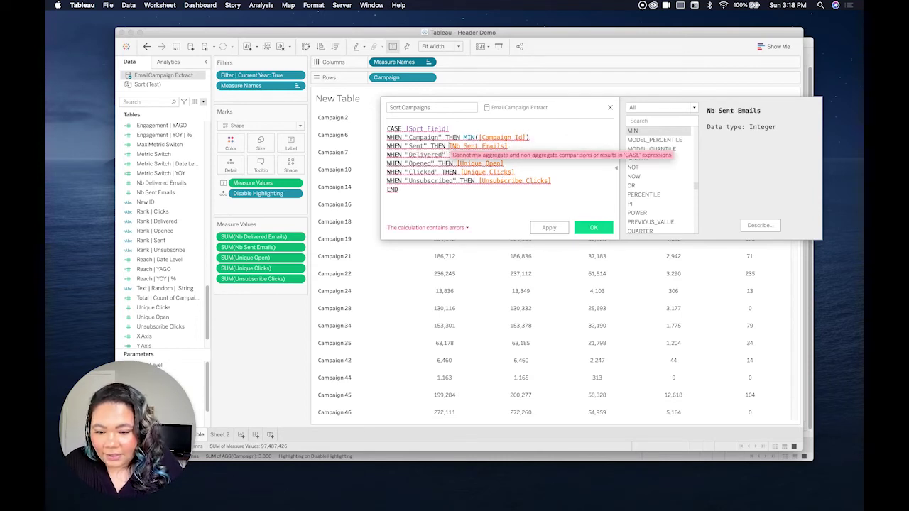
type("SUM(")
key("Delete")
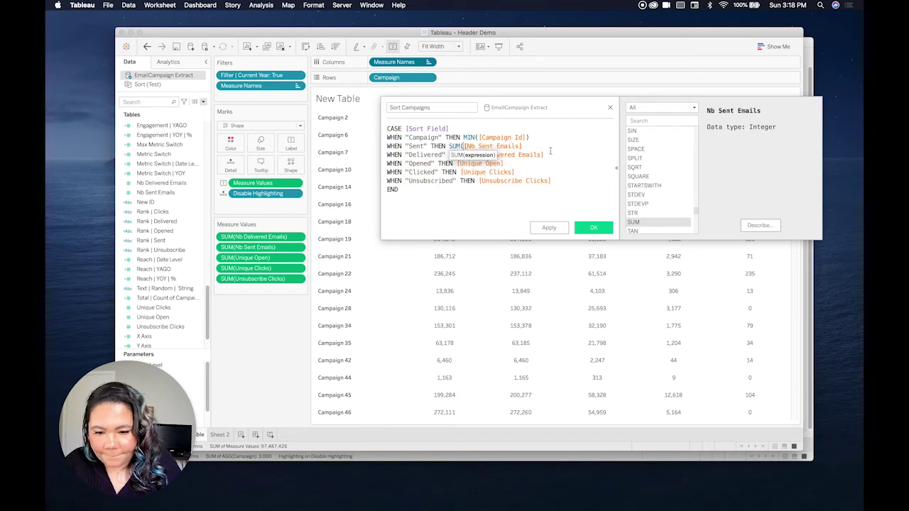
key("End")
type(")")
left_click(468, 154)
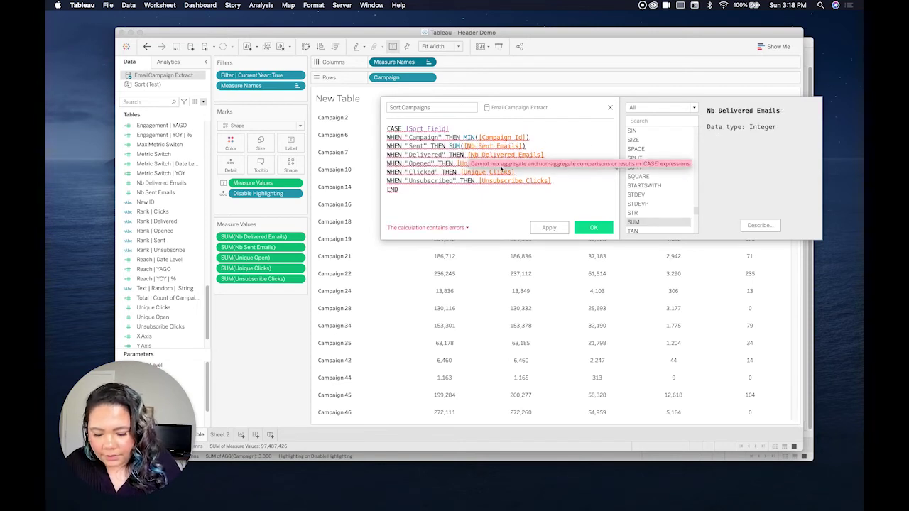
type("SUM(")
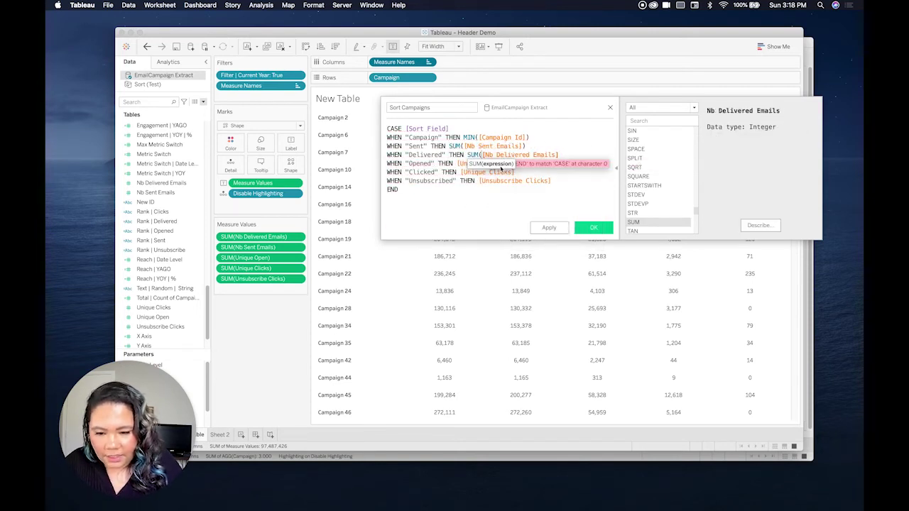
left_click(569, 154)
type(")")
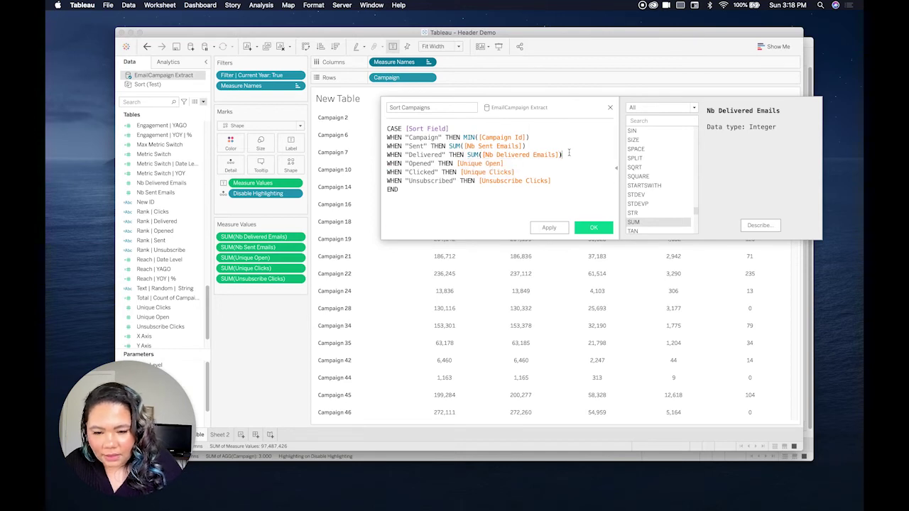
Wrap [Unique Open] and [Unique Clicks] in SUM aggregations in the "Opened" and "Clicked" cases
left_click(458, 163)
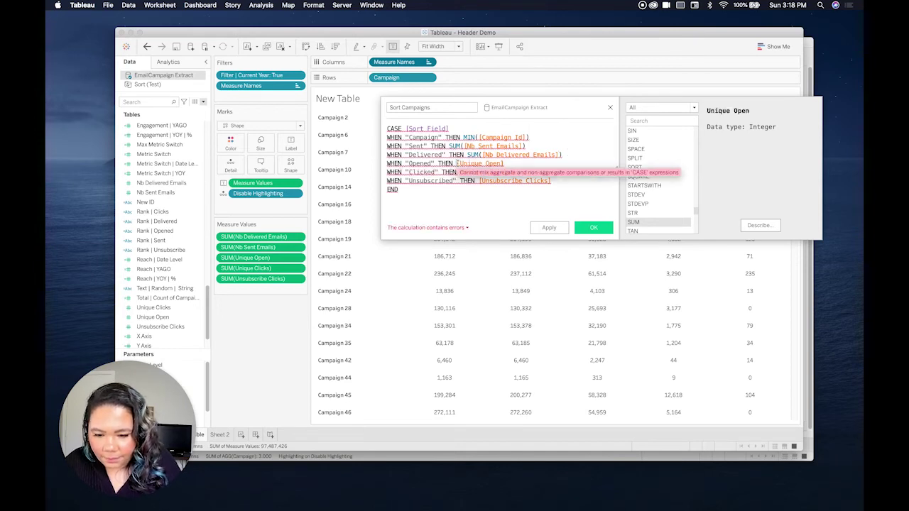
type("SUM()")
key("BackSpace")
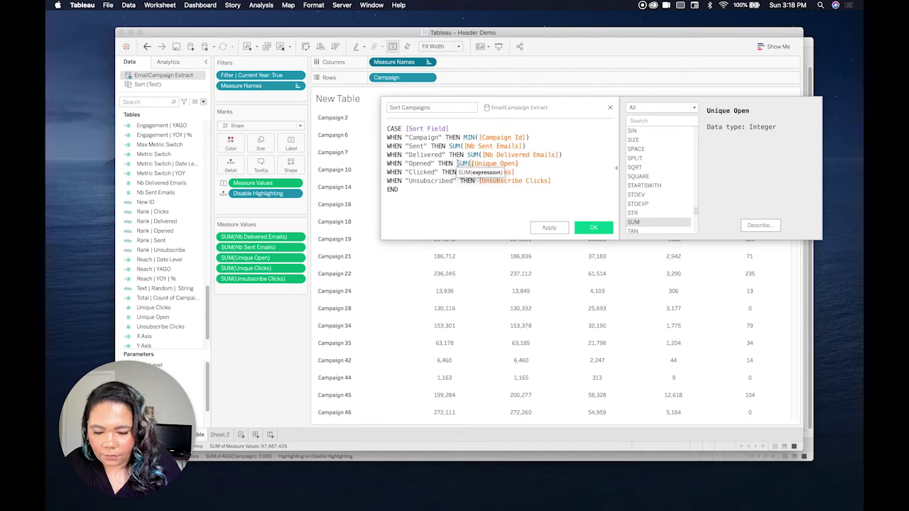
left_click(528, 165)
type(")")
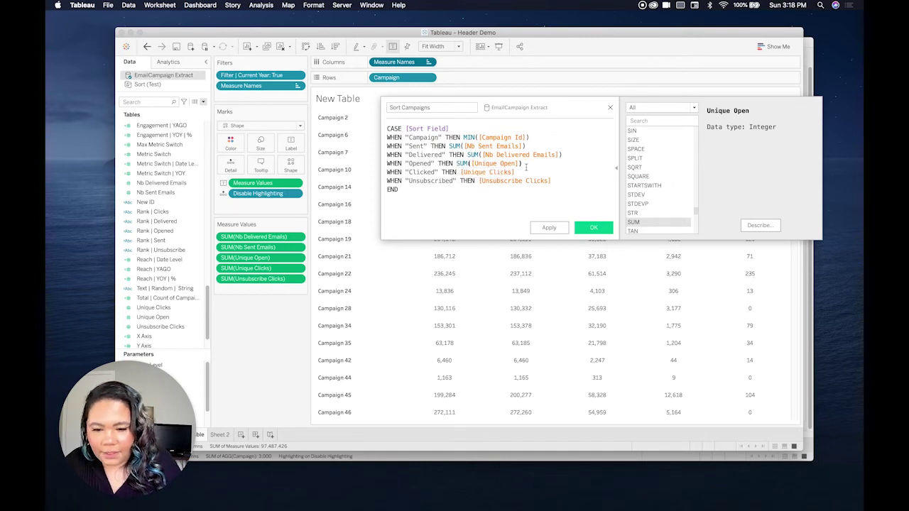
left_click(460, 172)
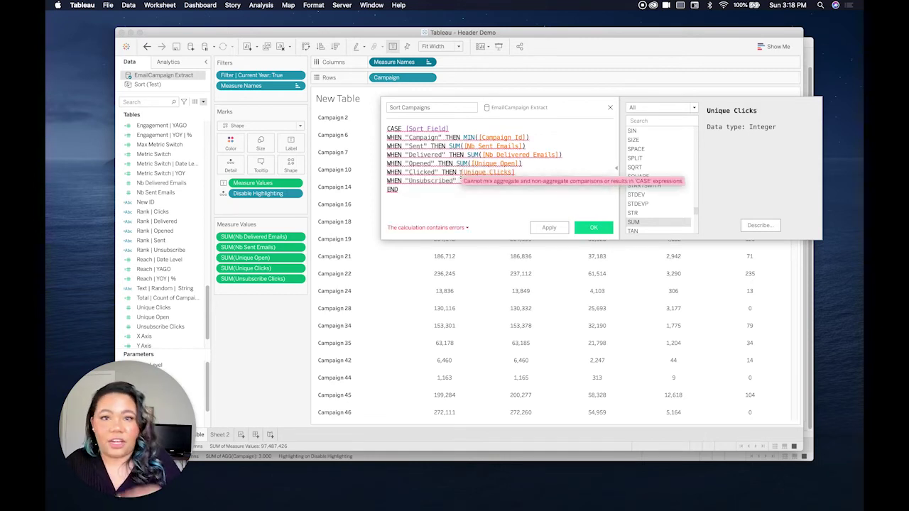
type("SUM(")
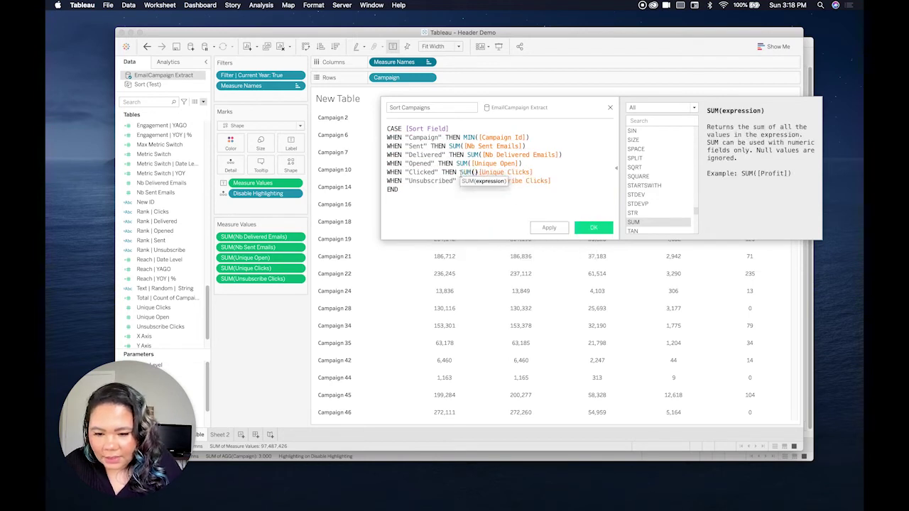
key("Delete")
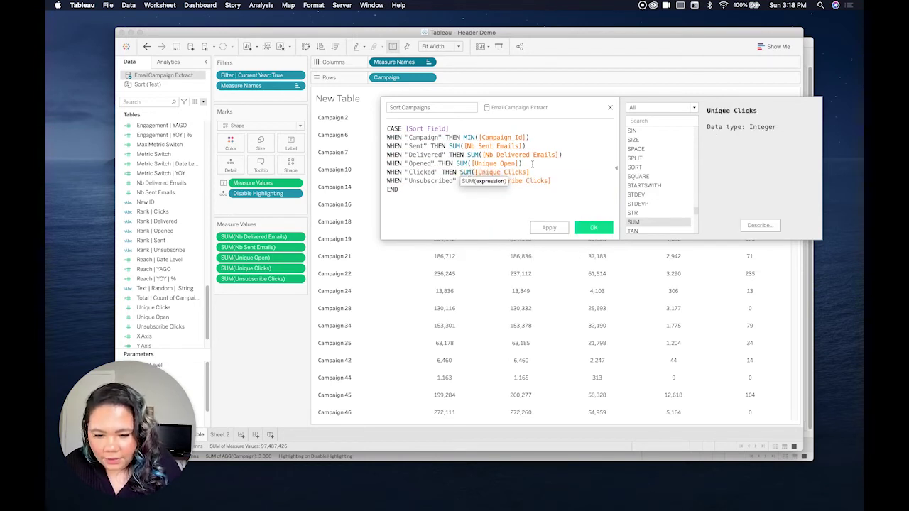
type(")")
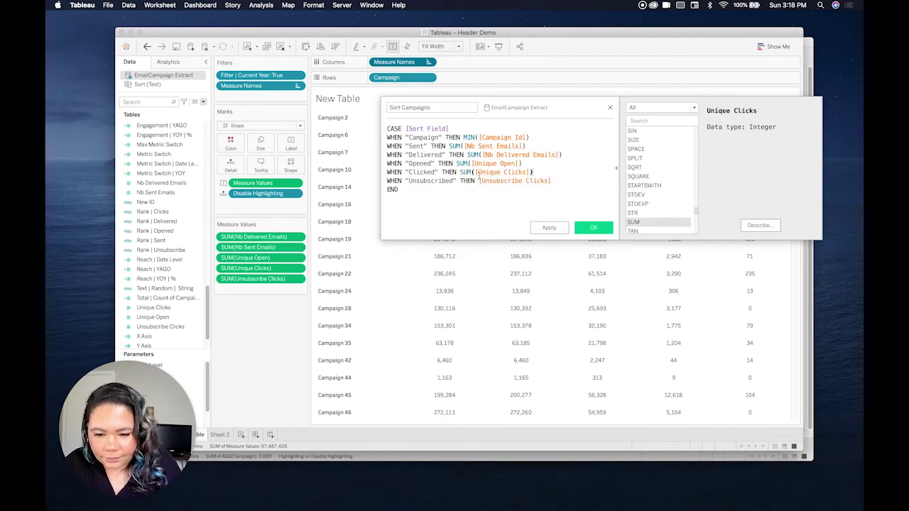
Wrap [Unsubscribe Clicks] in the "Unsubscribed" case in a SUM aggregation and save the Sort Campaigns calculation
left_click(478, 180)
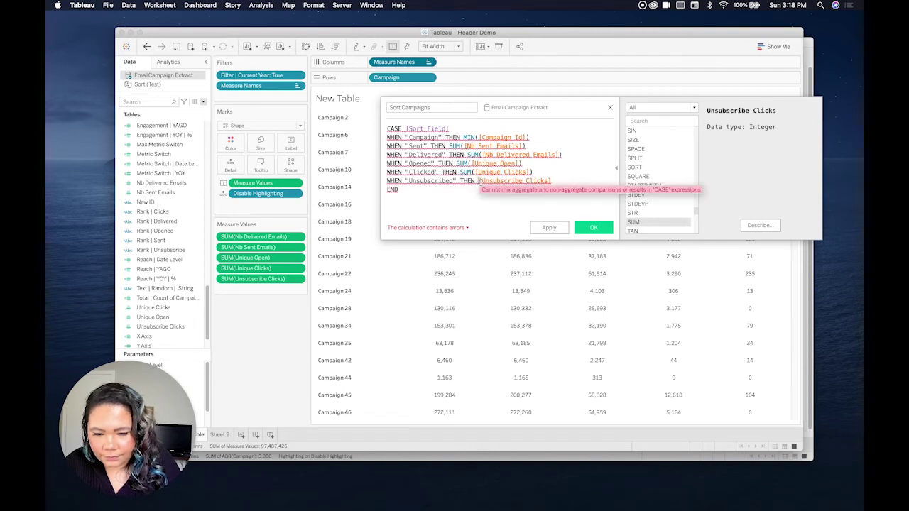
type("SUM(")
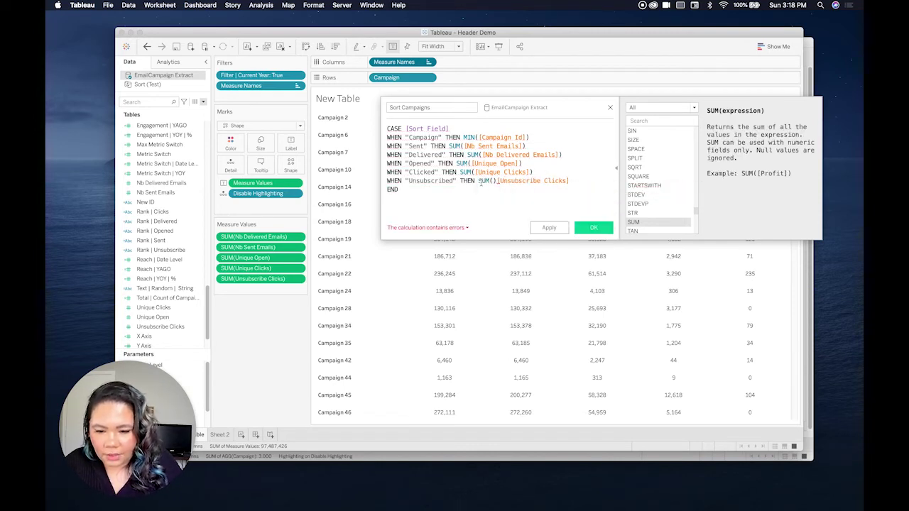
key("Delete")
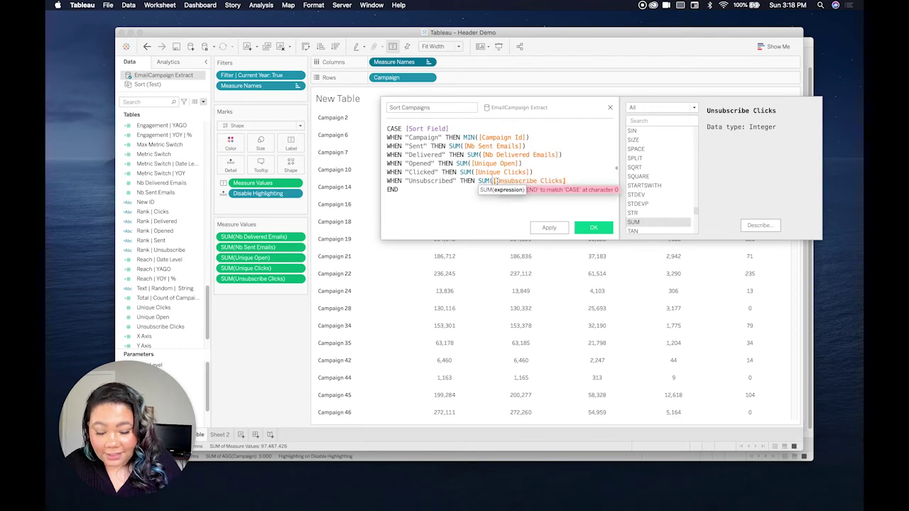
left_click(575, 180)
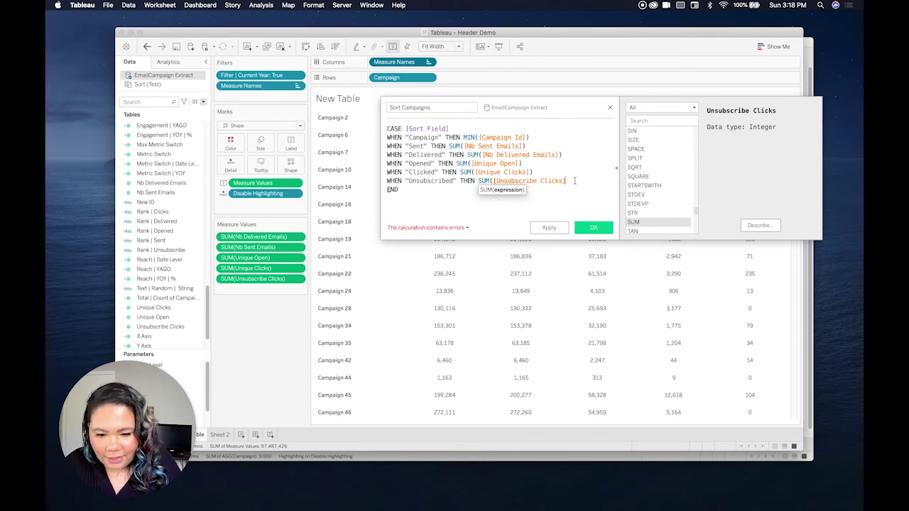
type(")")
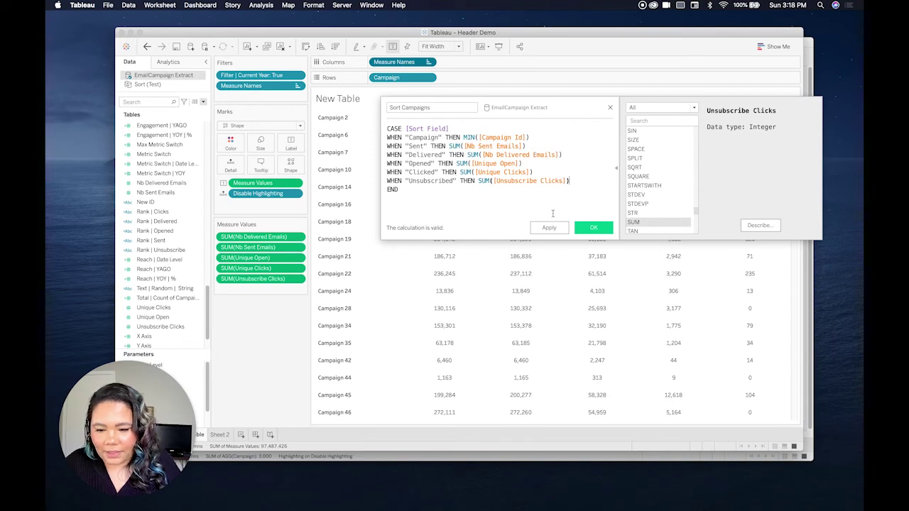
left_click(595, 230)
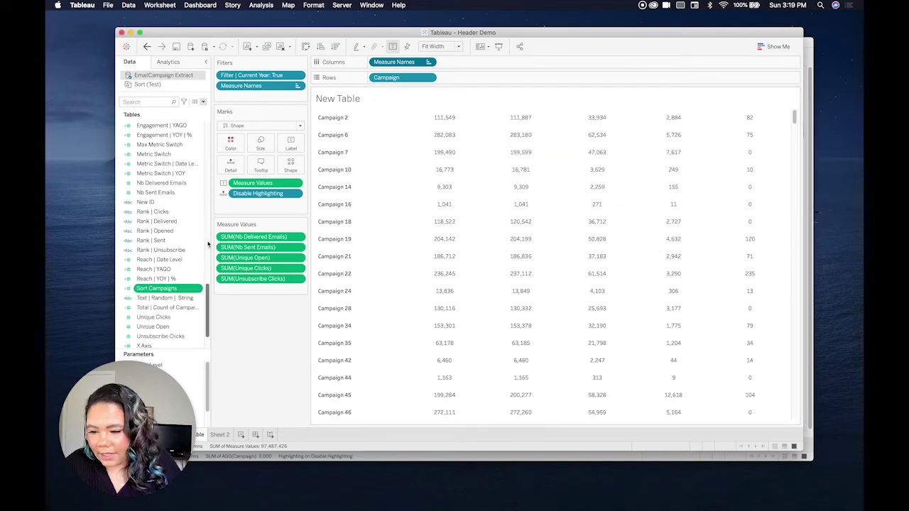
Edit the Sort Campaigns calculation so the CASE result is multiplied by the [Sort Order] parameter, and save it
right_click(168, 291)
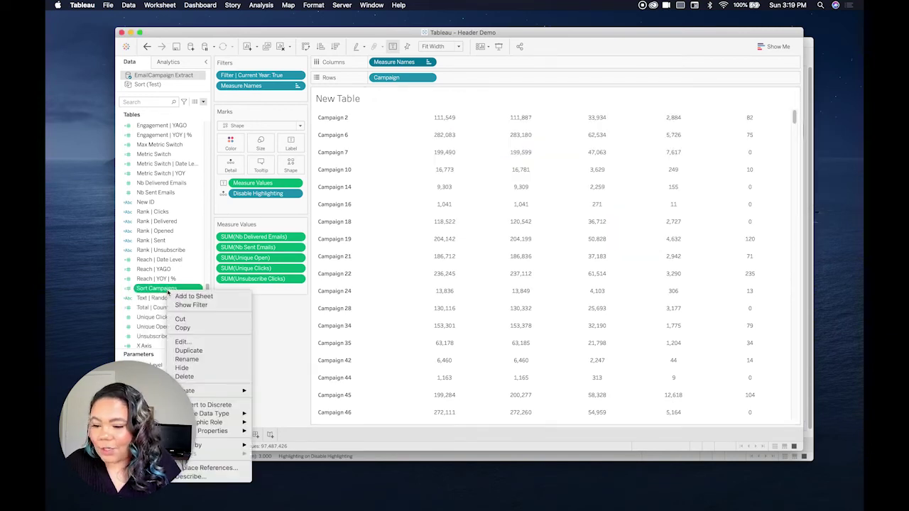
left_click(186, 342)
type("//so")
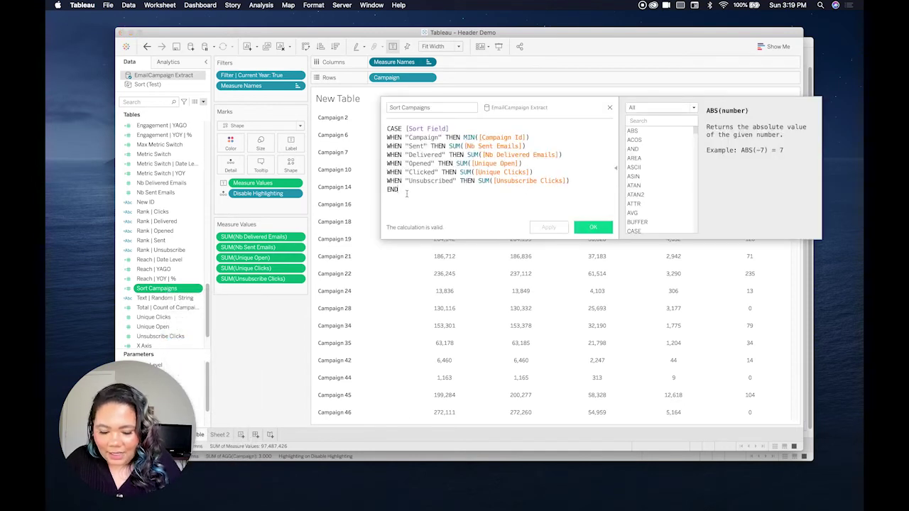
key("Down")
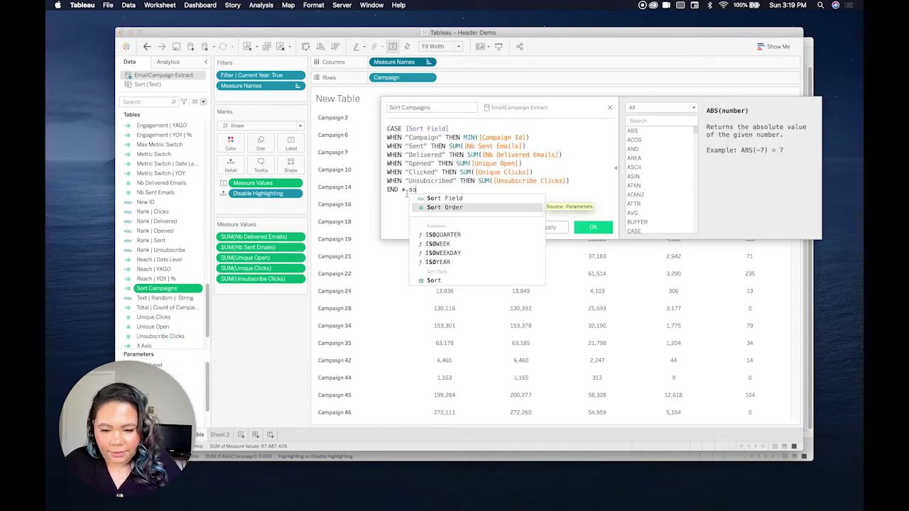
key("Return")
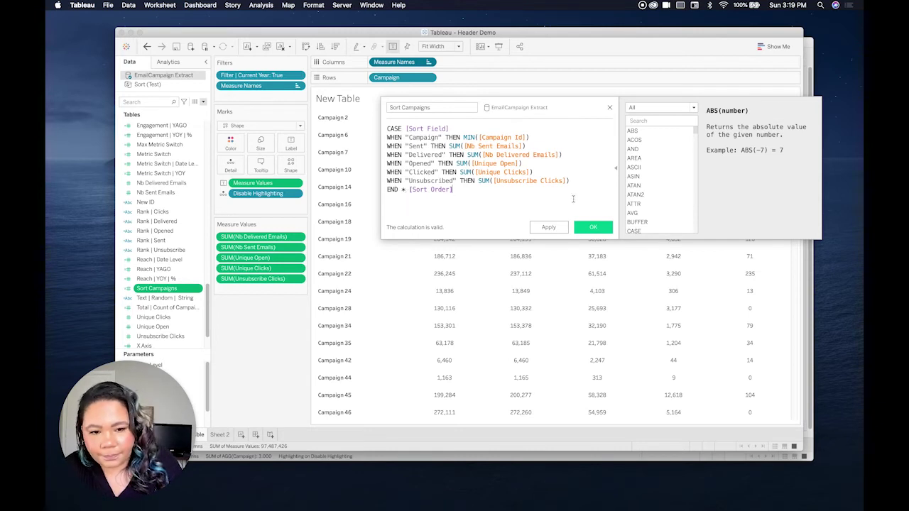
left_click(593, 228)
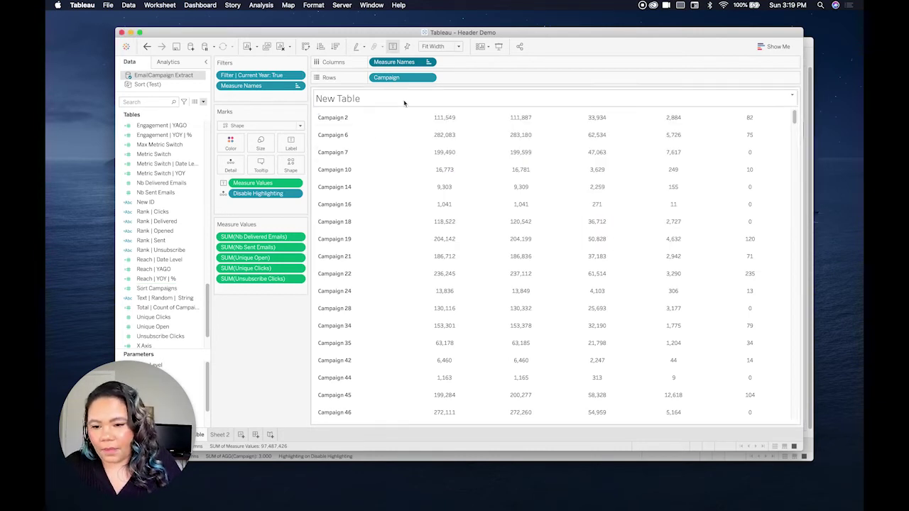
Sort the Campaign dimension on Rows by the Sort Campaigns field
right_click(383, 78)
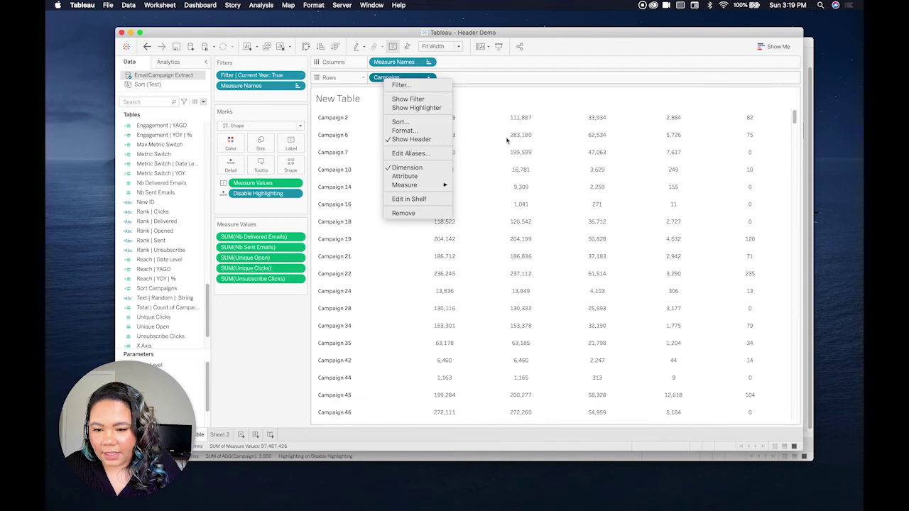
left_click(415, 124)
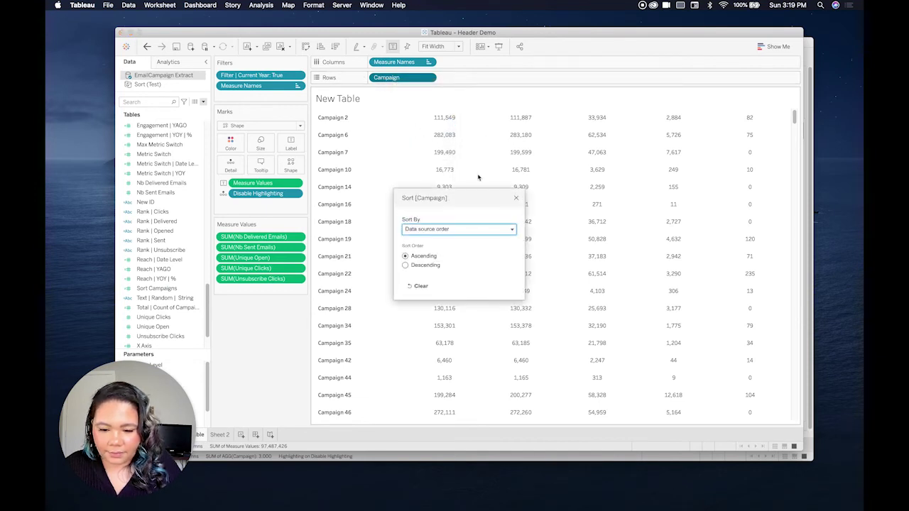
left_click(470, 230)
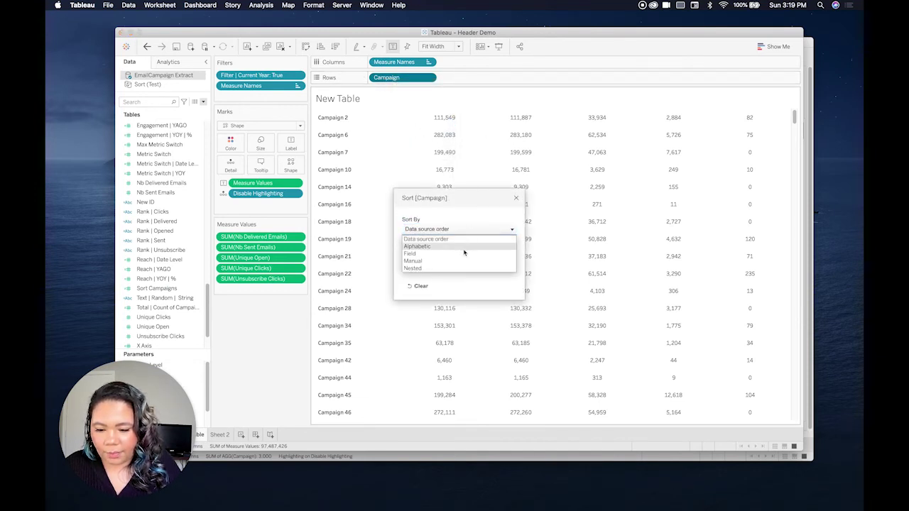
left_click(465, 253)
left_click_drag(477, 194, 489, 142)
left_click(483, 240)
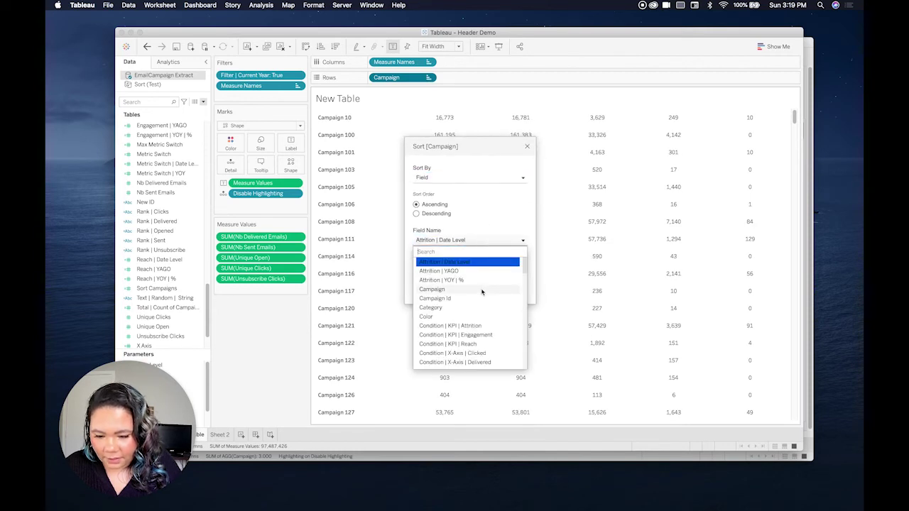
type("sort")
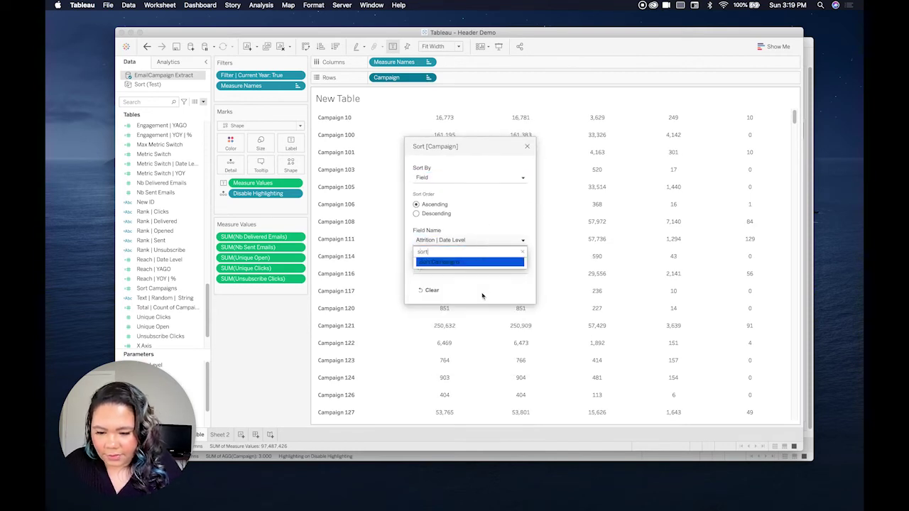
left_click(463, 263)
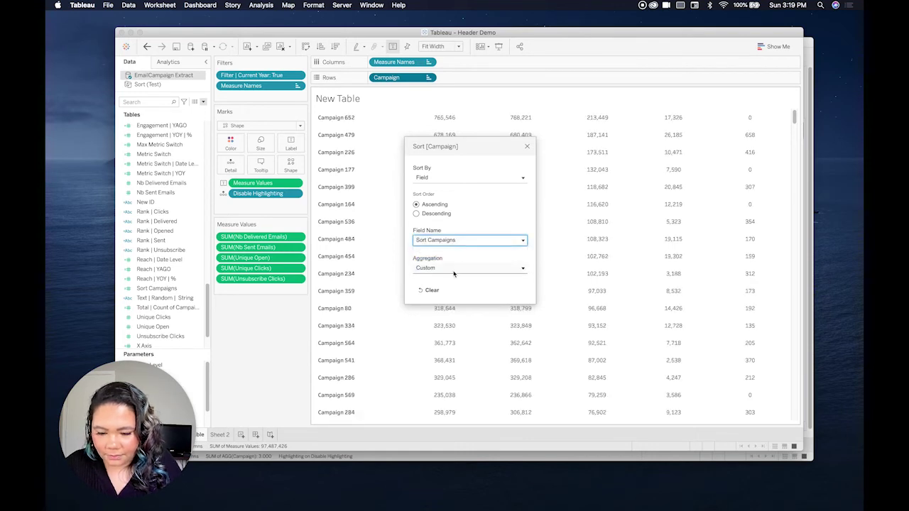
left_click(527, 147)
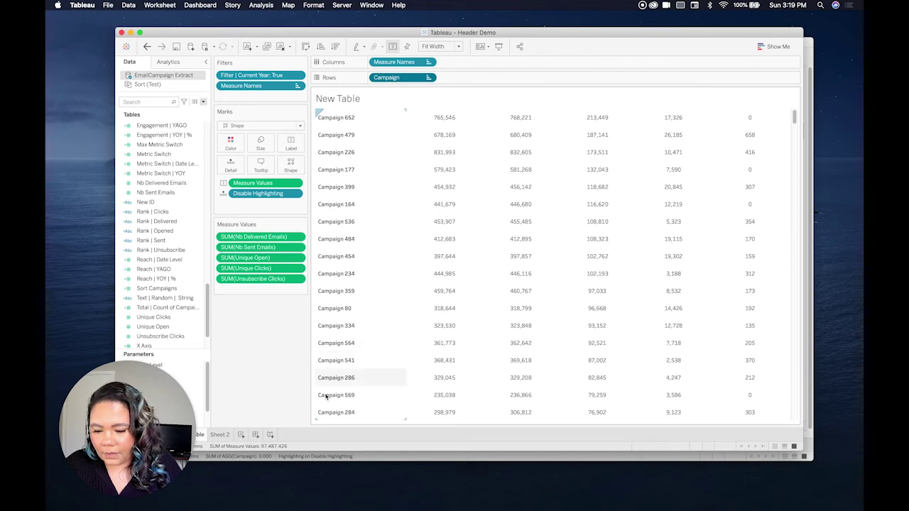
Create a new dashboard and add a tiled vertical container to it
left_click(257, 434)
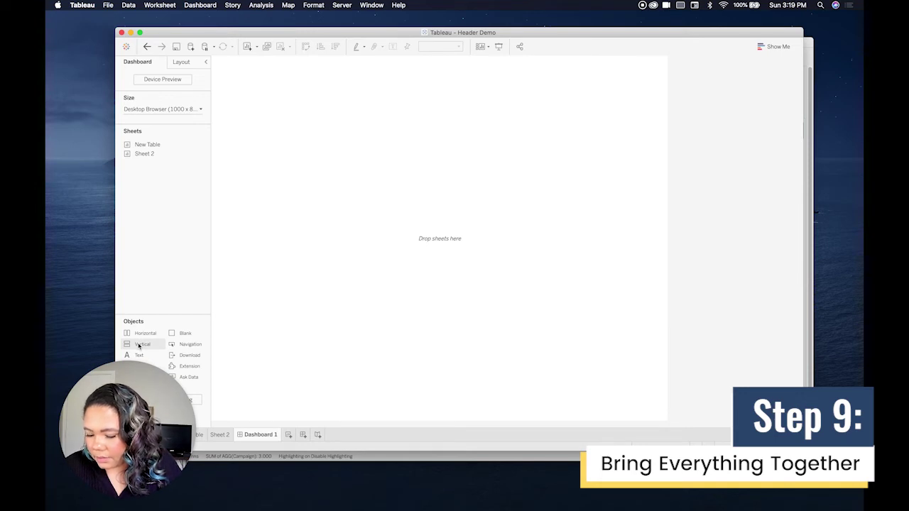
left_click(193, 403)
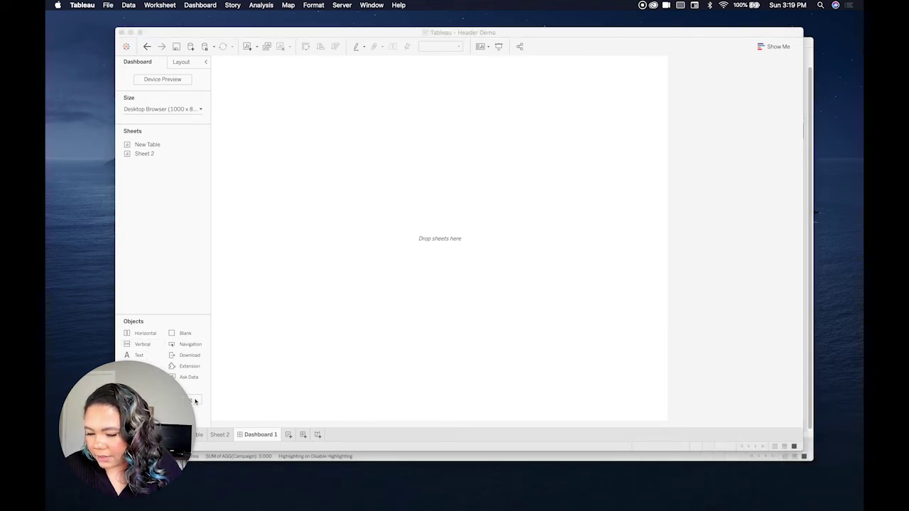
left_click_drag(147, 346, 294, 221)
Place Sheet 2 in the vertical container and add New Table beneath it
mouse_move(149, 147)
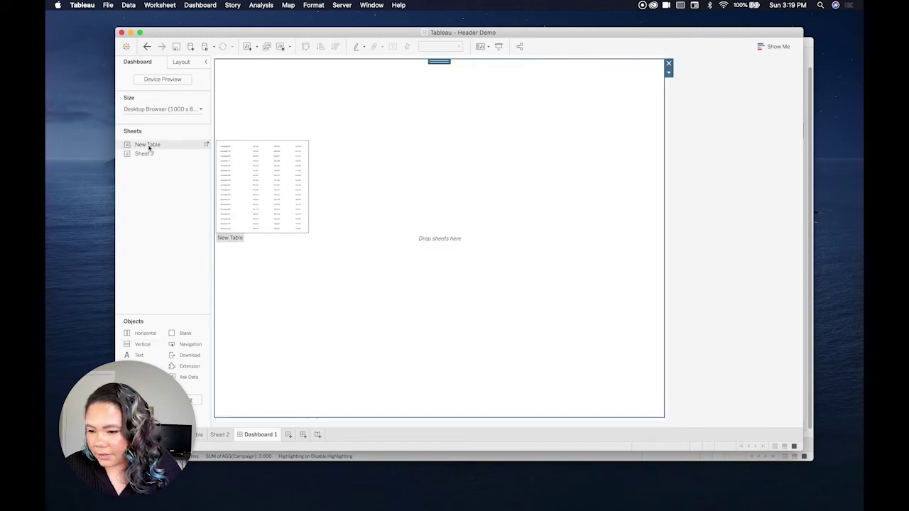
left_click_drag(144, 154, 327, 135)
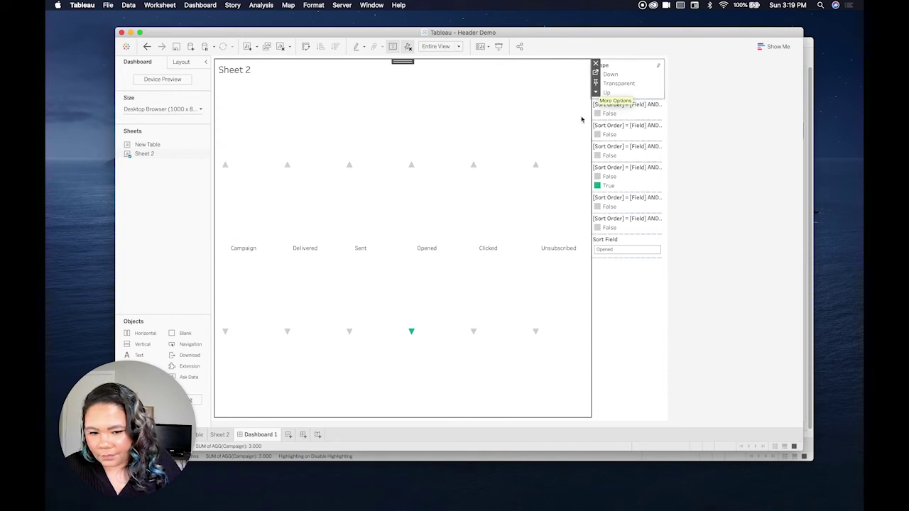
left_click_drag(144, 148, 401, 304)
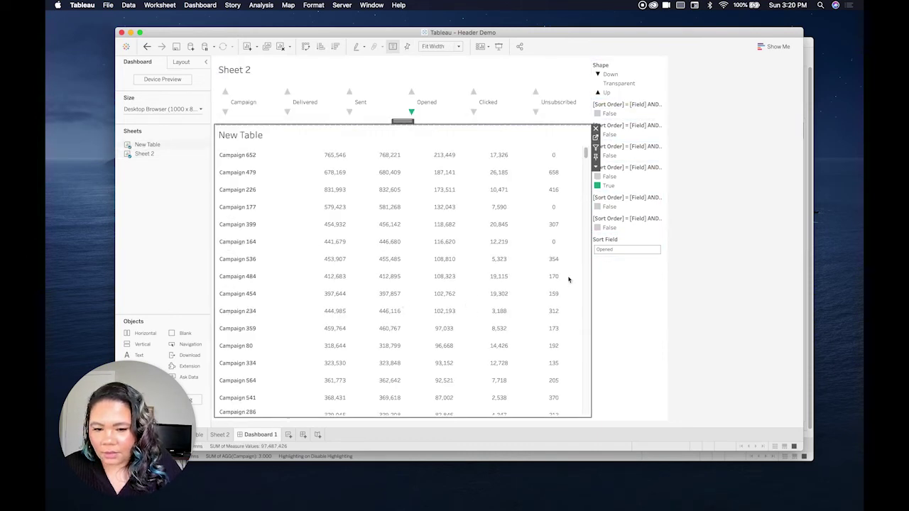
Hide the Sheet 2 title on the dashboard
left_click(241, 74)
right_click(242, 74)
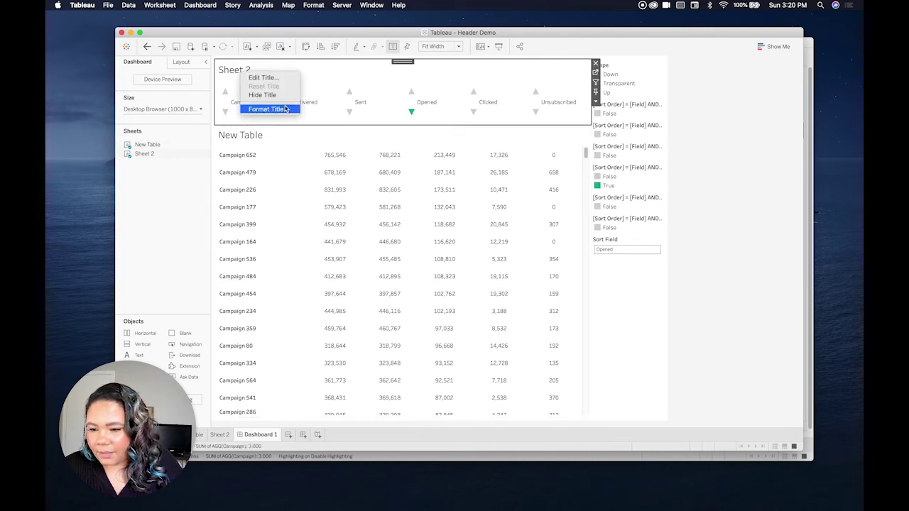
left_click(264, 93)
Make the container holding the legends and Sort Field parameter floating and set its x position to 1300, outside the dashboard
left_click(636, 65)
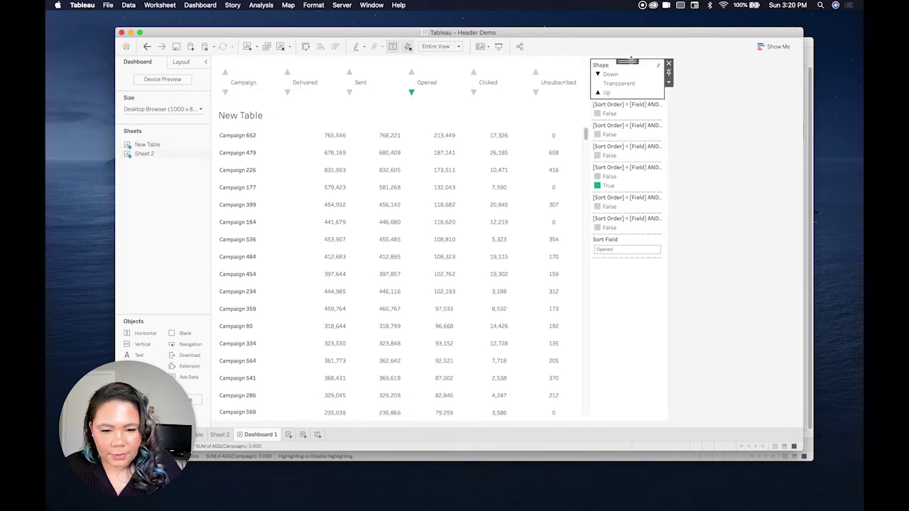
double_click(632, 62)
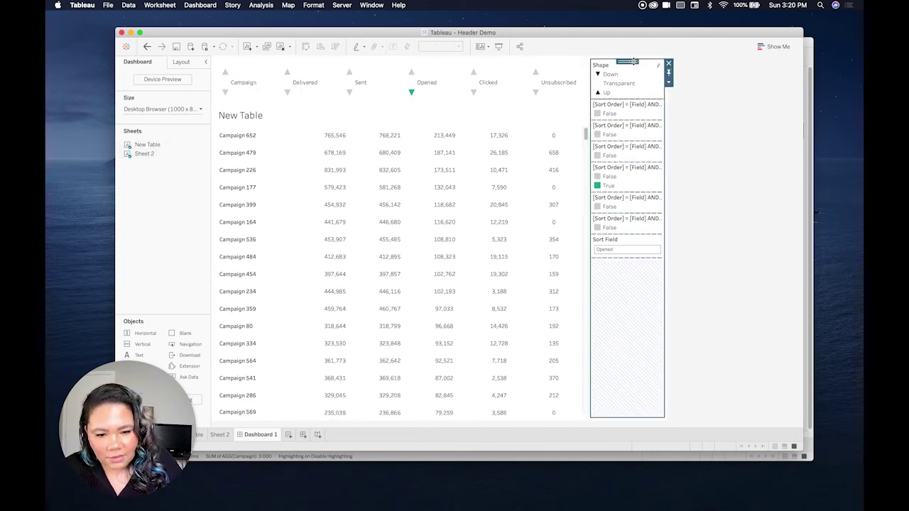
left_click(668, 84)
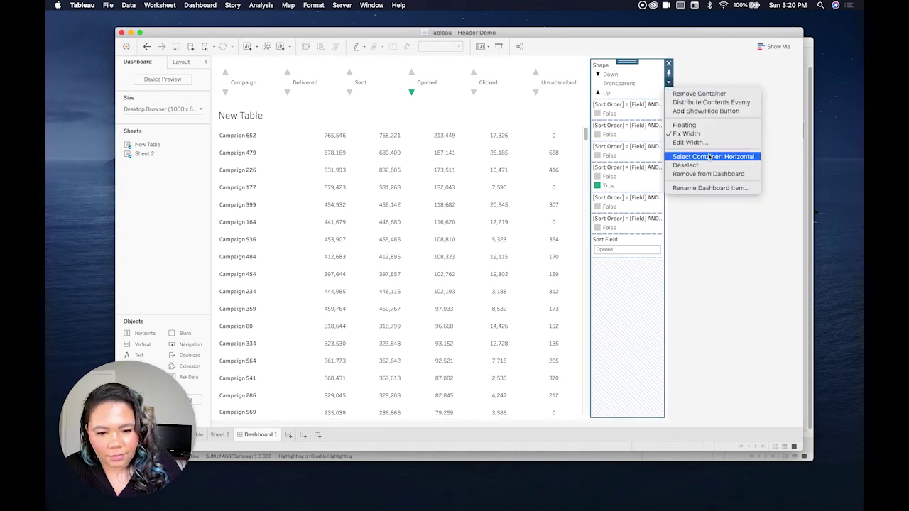
left_click(685, 129)
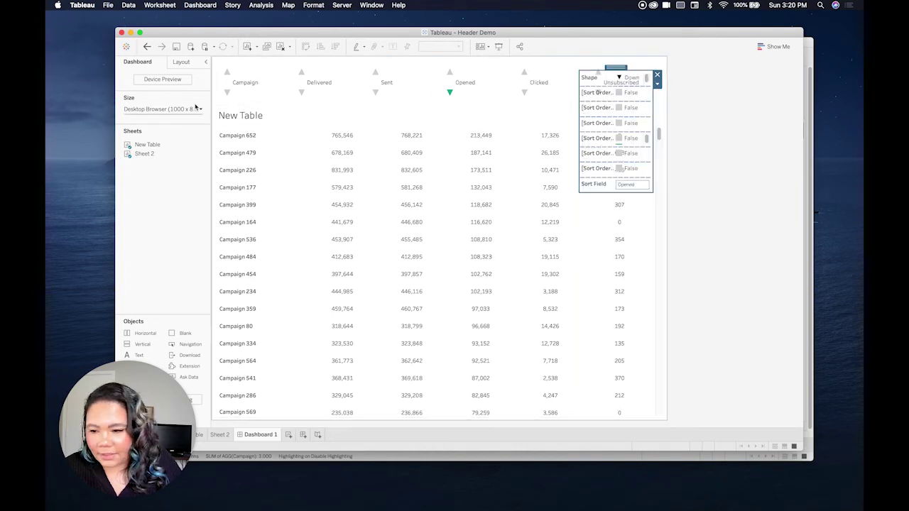
left_click(181, 62)
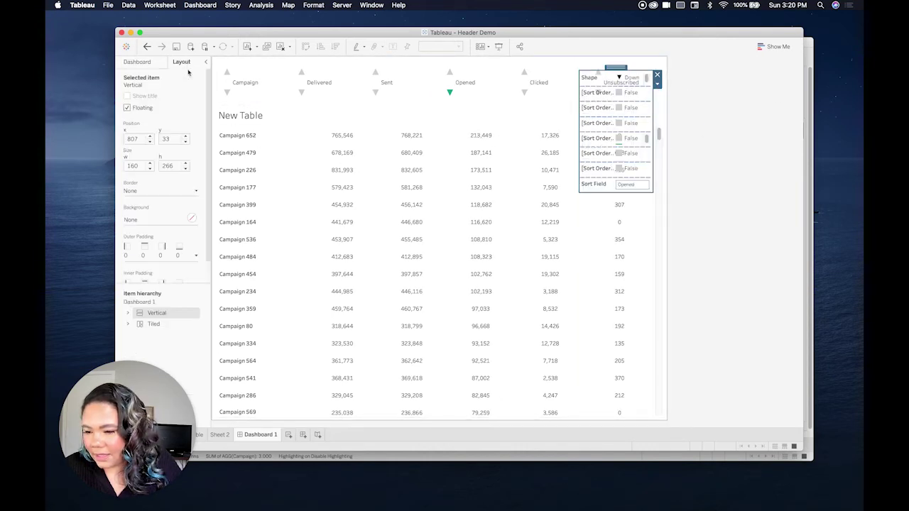
double_click(143, 138)
type("1,3")
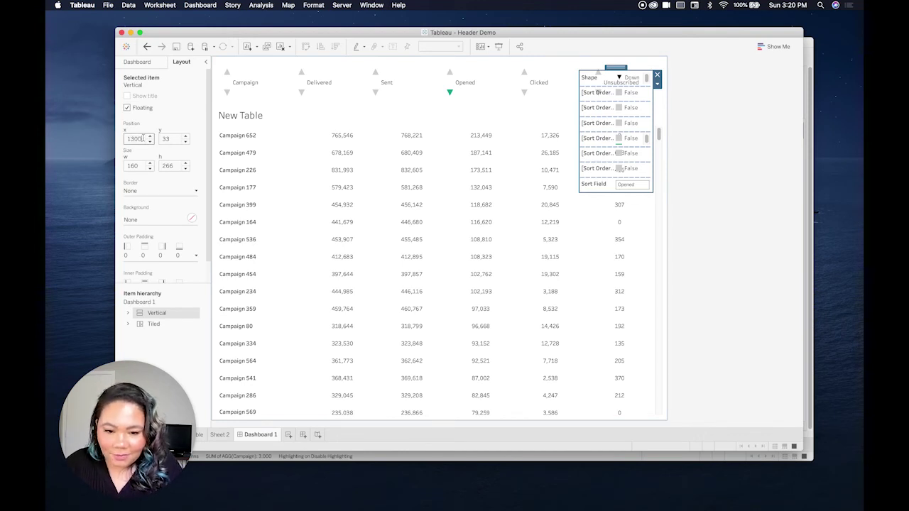
type("00")
key("Return")
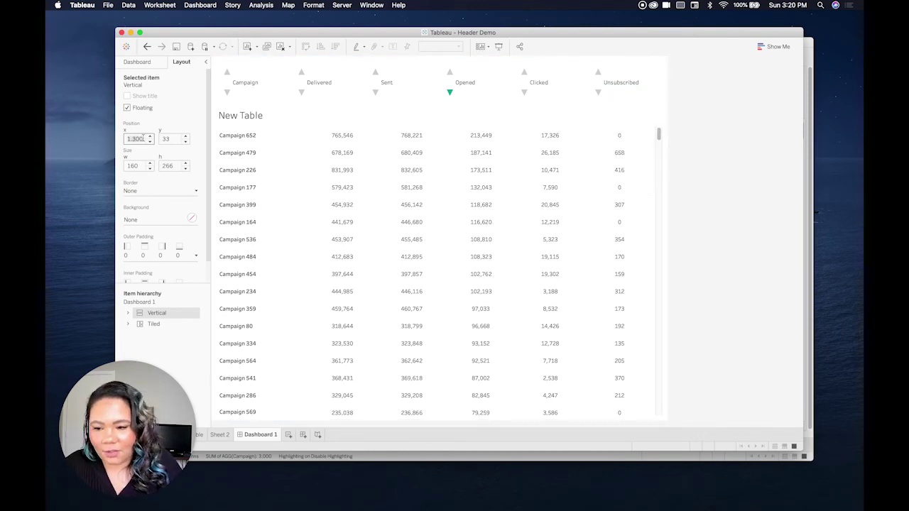
Hide the New Table title on the dashboard
right_click(240, 122)
left_click(260, 144)
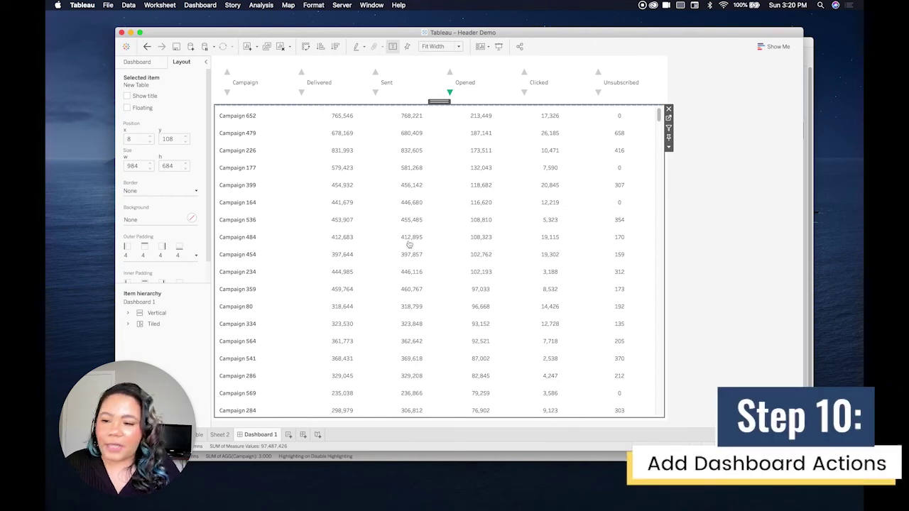
Add a dashboard parameter action named Change Sort Field, with only the Headers sheet as its source
left_click(201, 7)
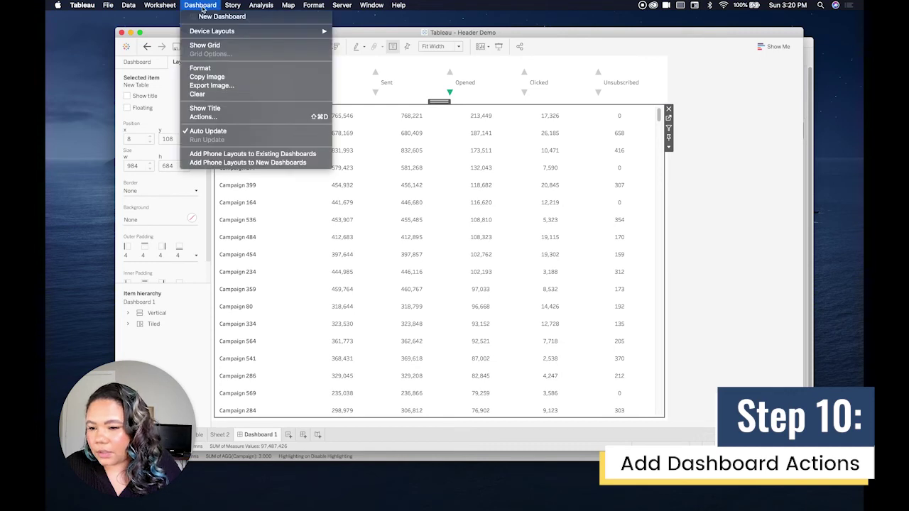
left_click(218, 118)
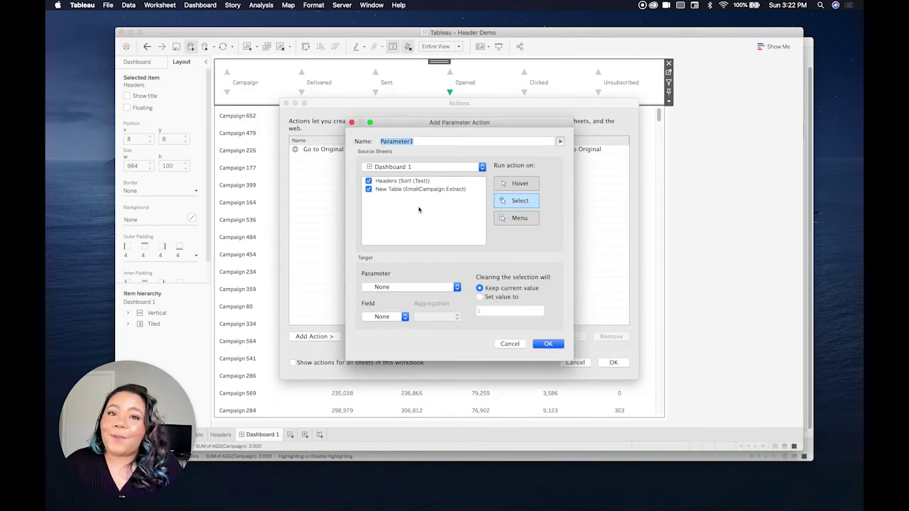
type("Change ")
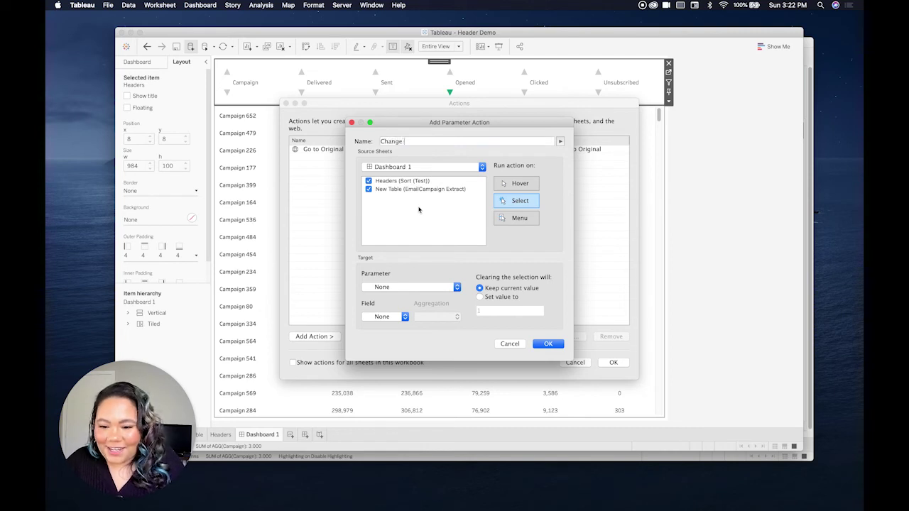
type("Sort Field")
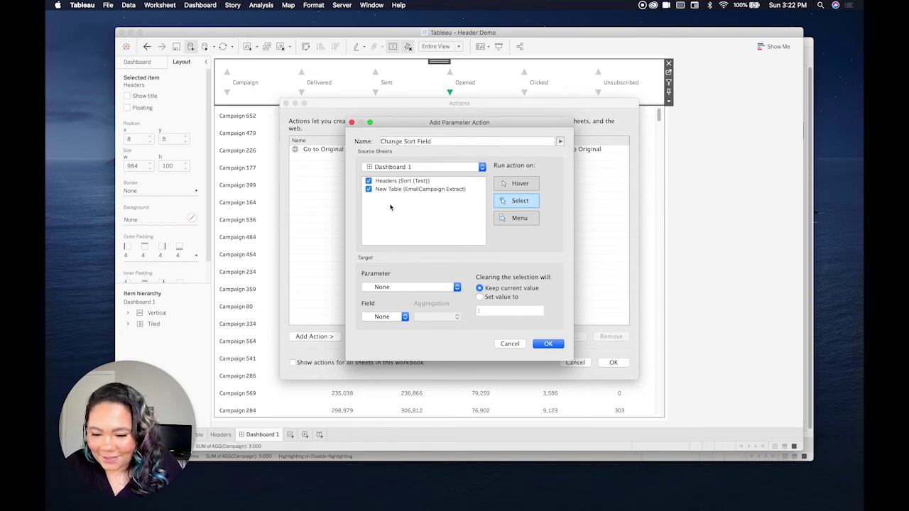
left_click(368, 189)
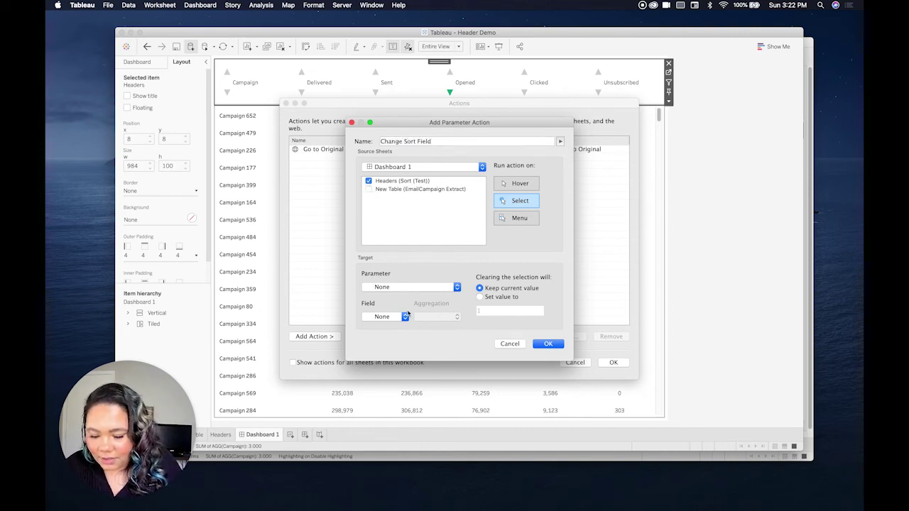
Target the Sort Field parameter using the Measure Names (Sort (Test)) field and save the action
left_click(413, 287)
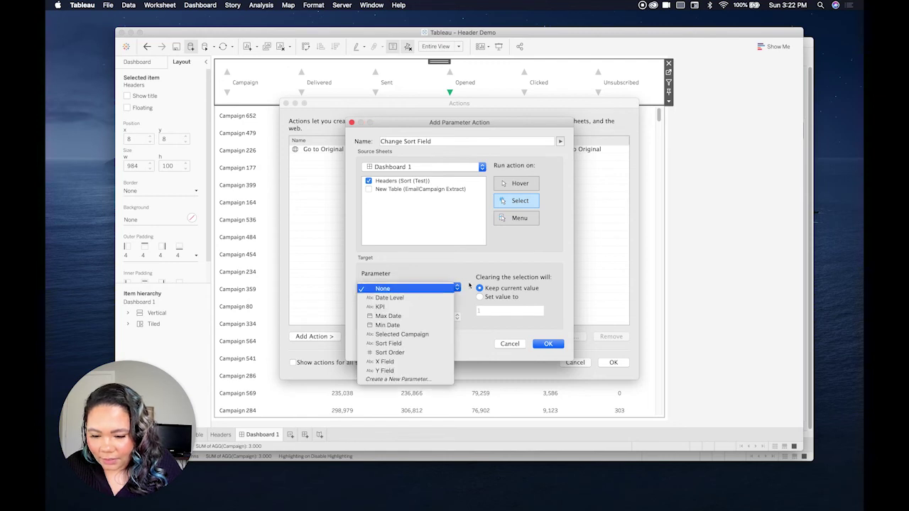
left_click(406, 345)
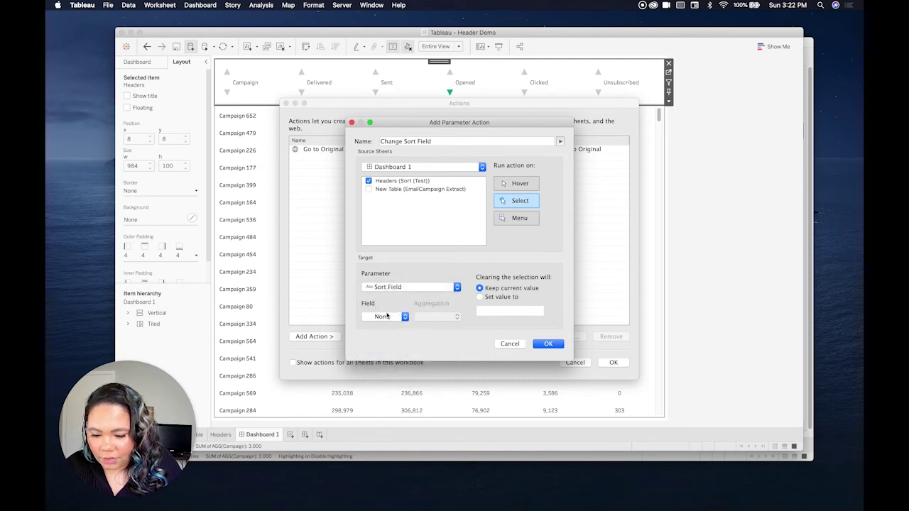
left_click(387, 316)
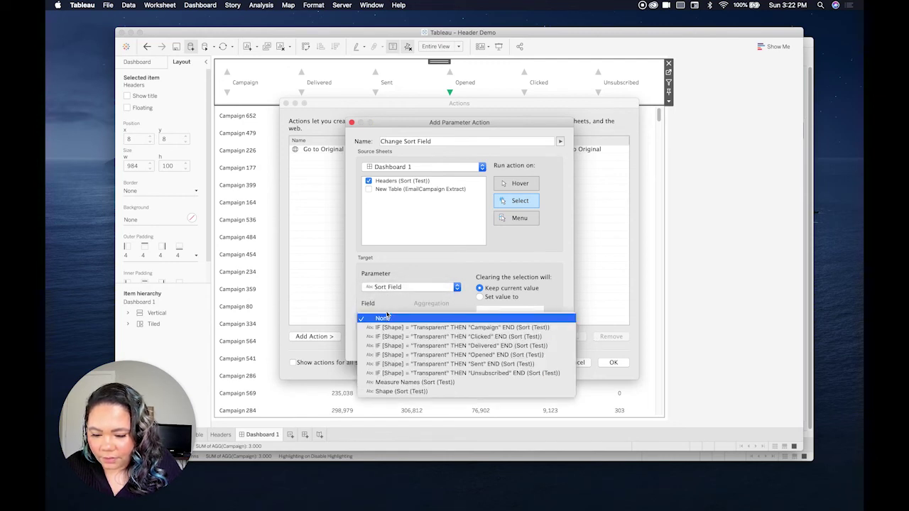
left_click(420, 383)
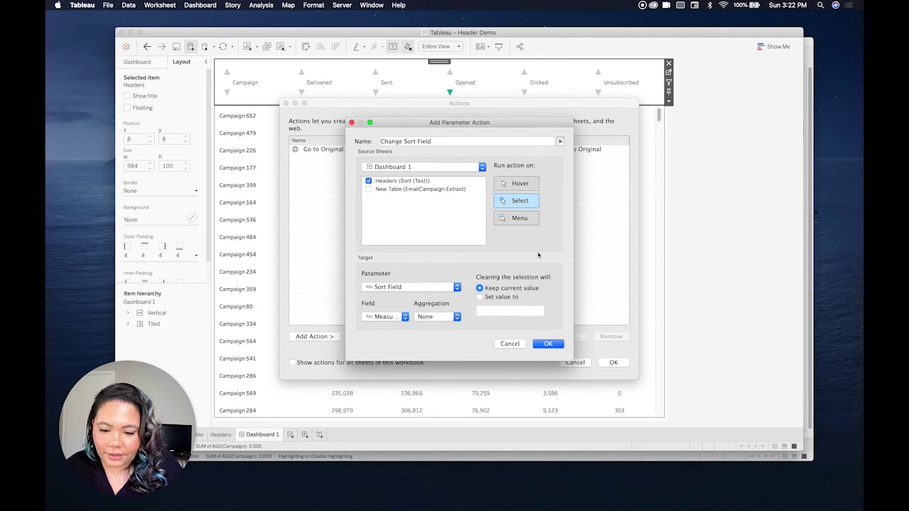
left_click(549, 344)
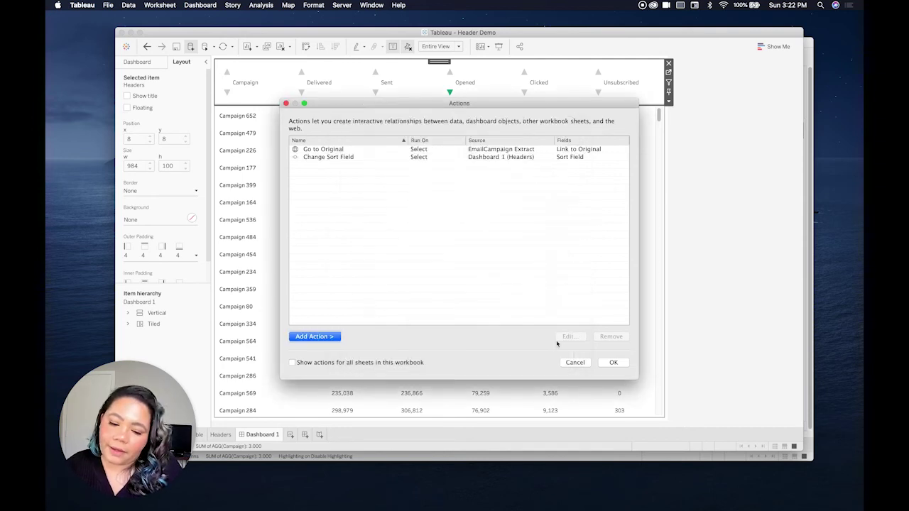
Add a second parameter action named Change Sort Order, sourced only from Headers and targeting the Sort Order parameter
left_click(331, 340)
left_click(378, 373)
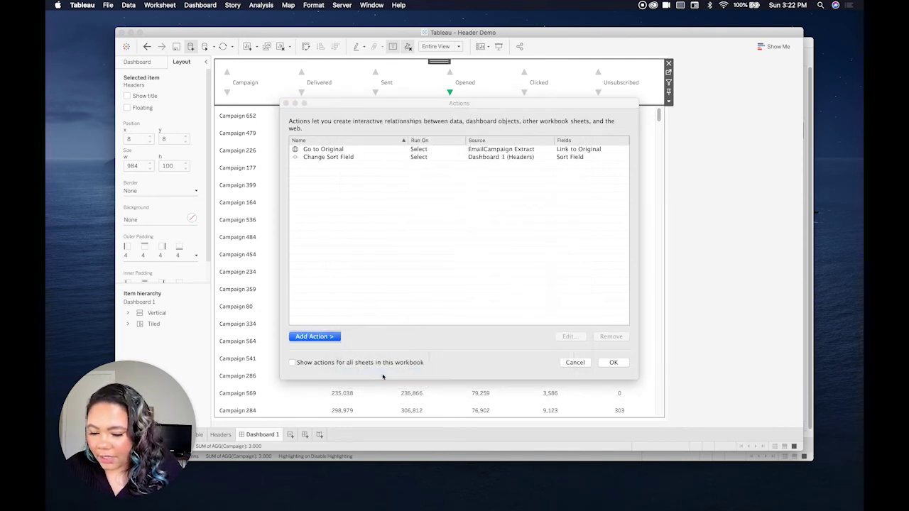
type("Change Sort Order")
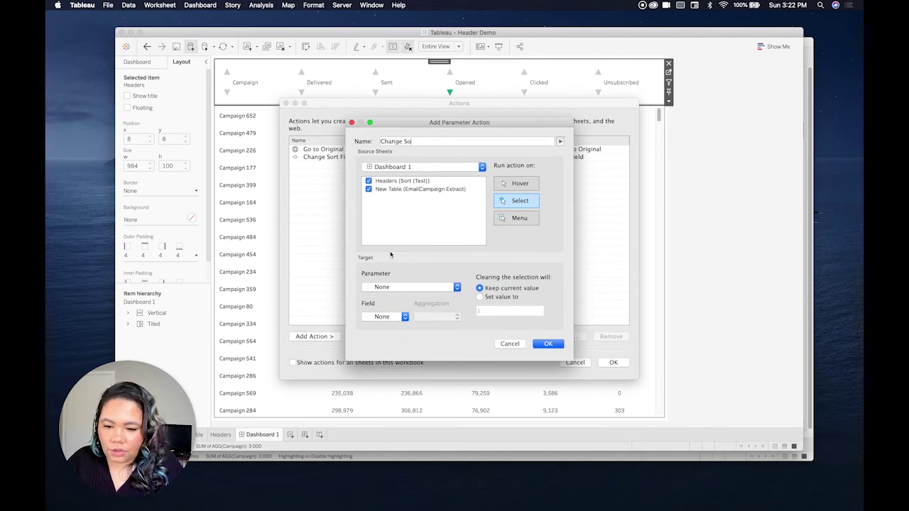
left_click(368, 189)
left_click(405, 287)
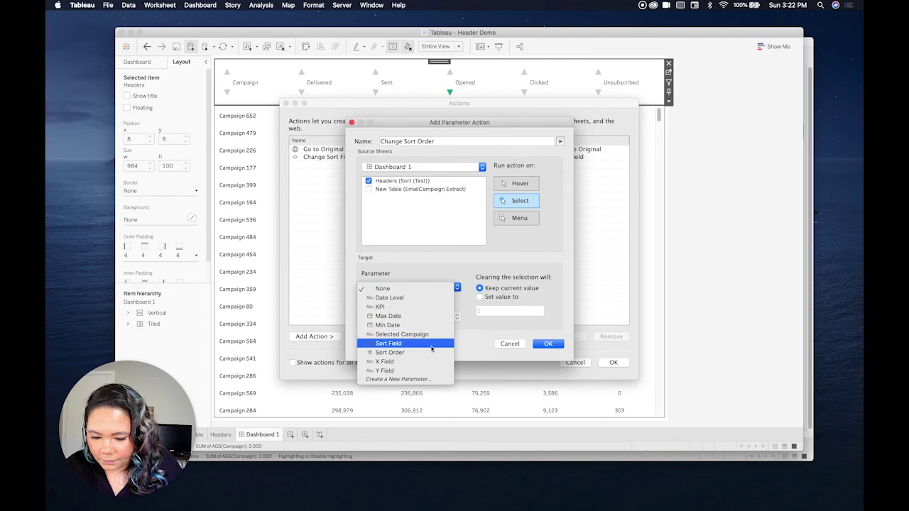
left_click(408, 352)
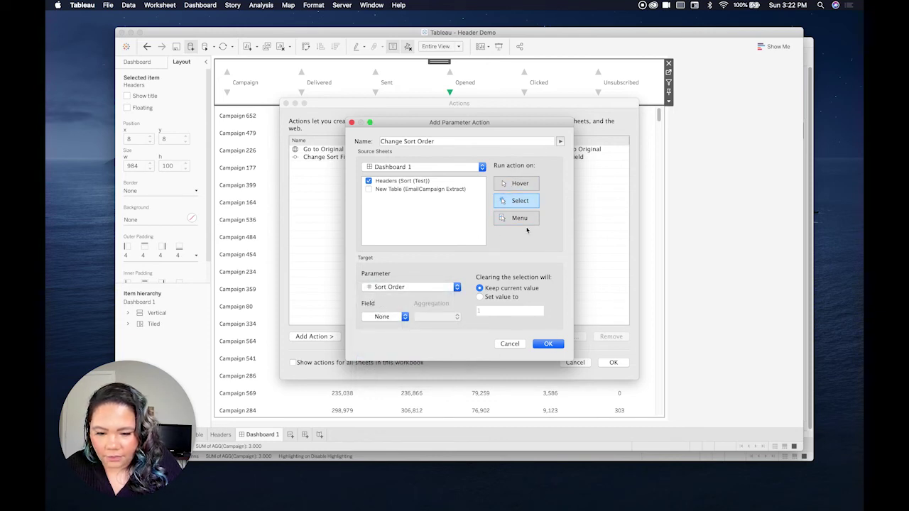
left_click(395, 321)
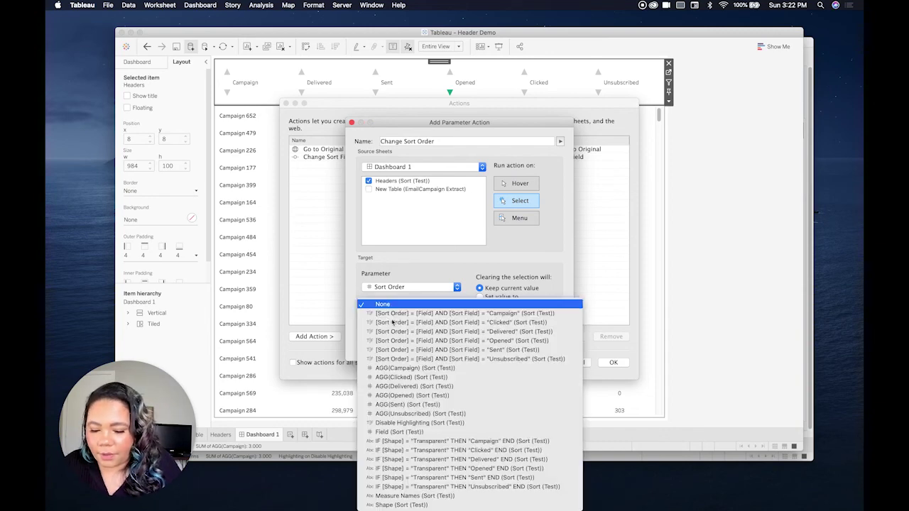
left_click(419, 423)
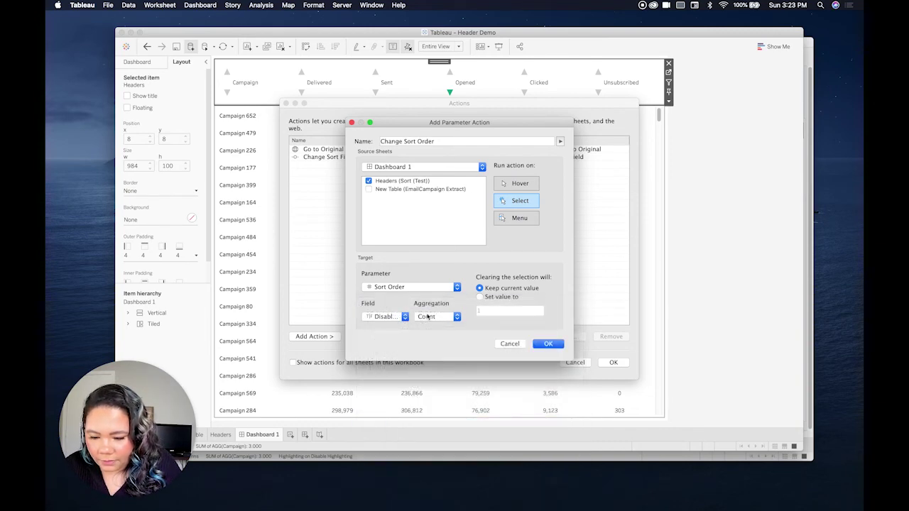
left_click(429, 317)
left_click(412, 317)
Set the Change Sort Order action's source field to Field (Sort (Test)) with aggregation None and save the action
left_click(400, 318)
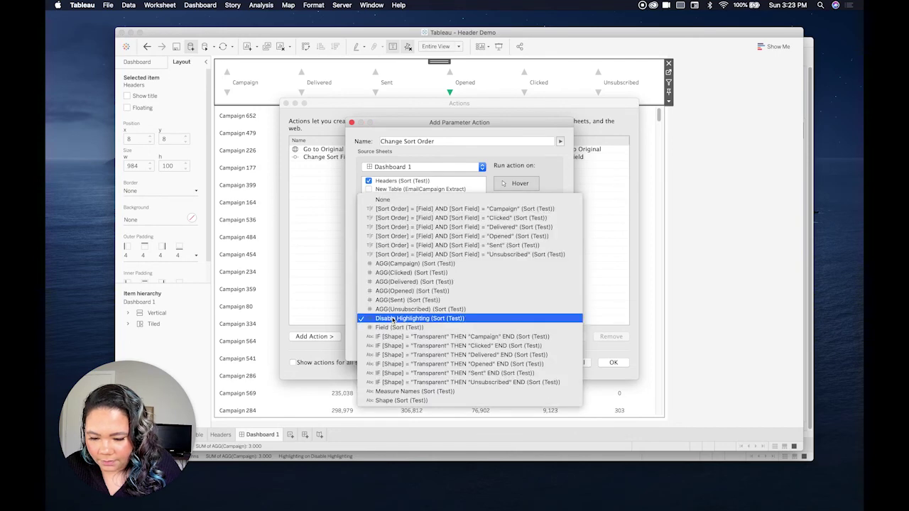
left_click(403, 329)
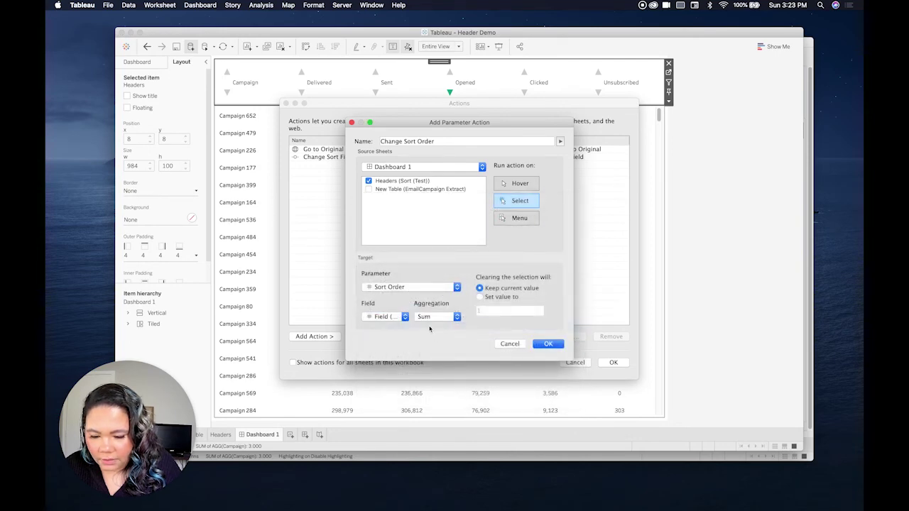
left_click(435, 316)
left_click(430, 308)
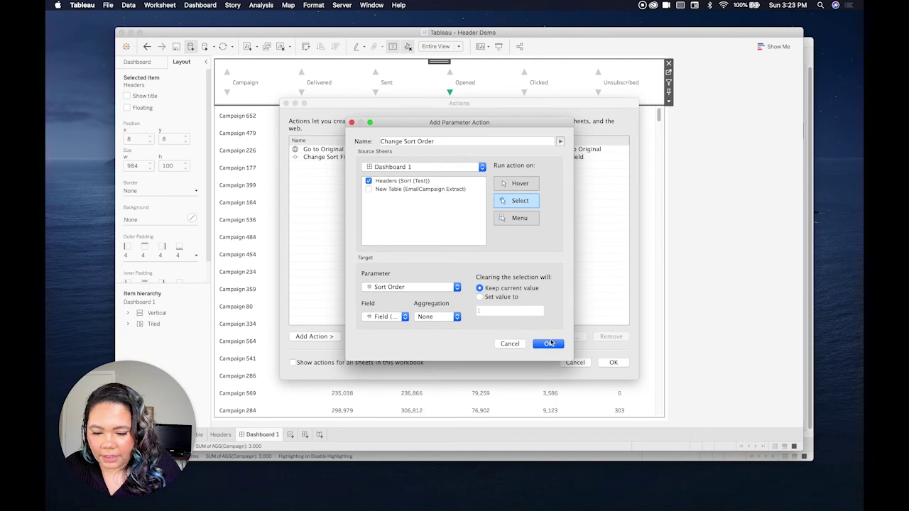
left_click(552, 344)
Remove the Go to Original action from the dashboard's action list
left_click(406, 150)
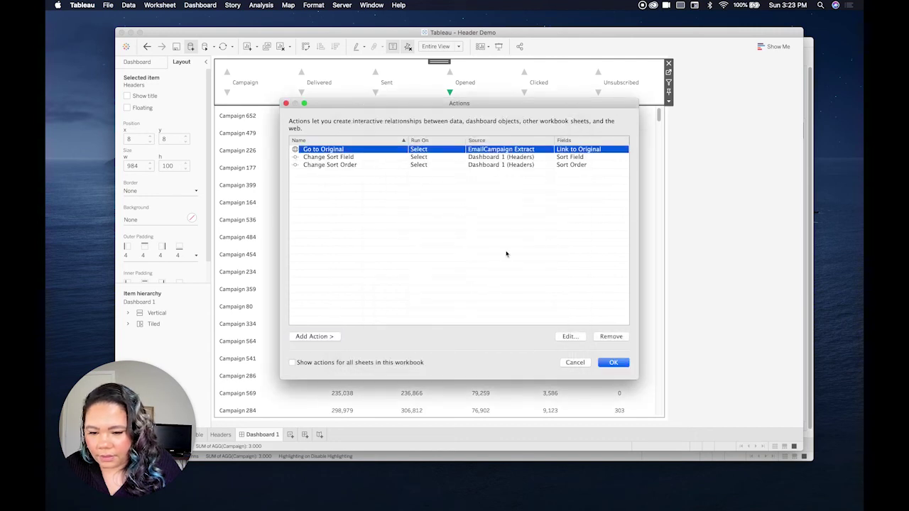
left_click(611, 336)
Add a highlight action with Headers as the only source and target, limited to the Disable Highlighting field, and accept the dashboard actions
left_click(331, 338)
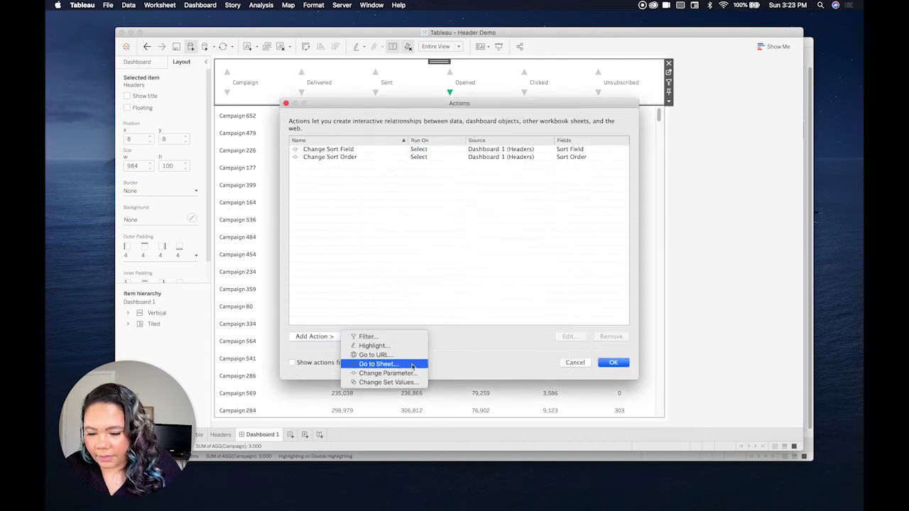
left_click(380, 343)
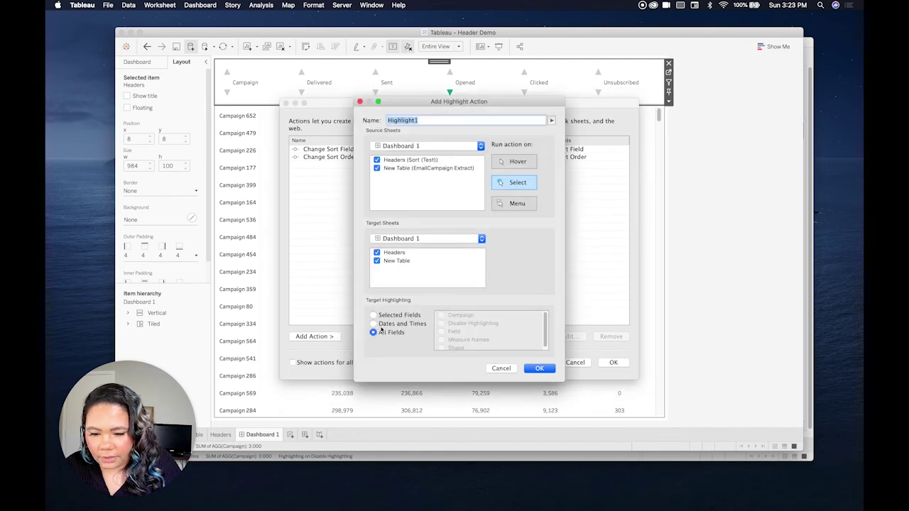
left_click(377, 168)
left_click(377, 260)
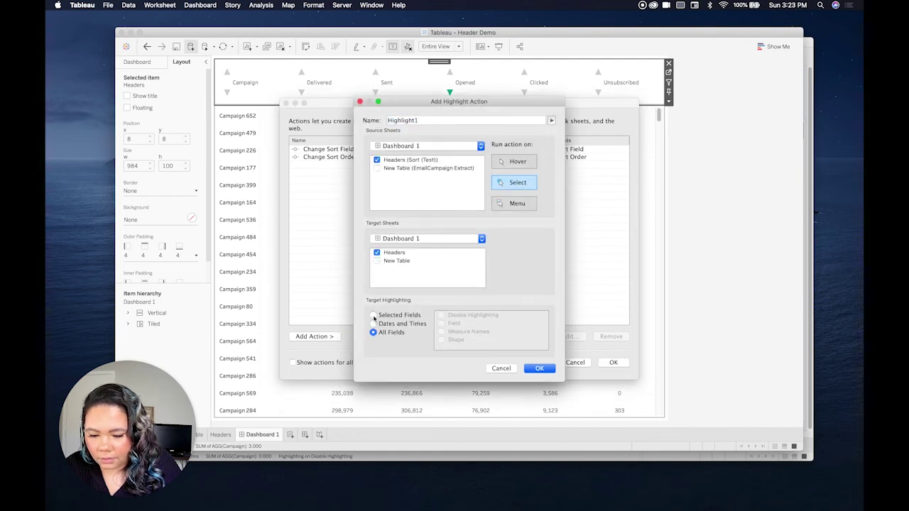
left_click(374, 316)
left_click(441, 316)
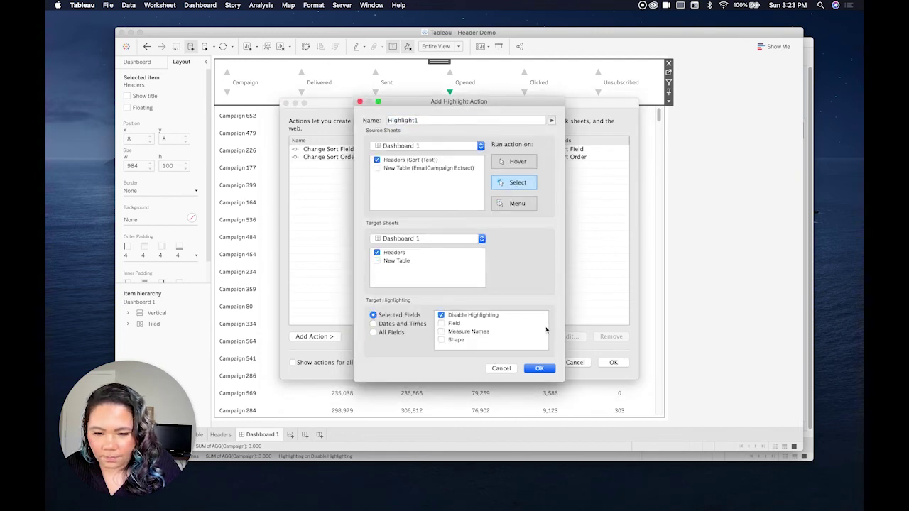
left_click(540, 368)
left_click(614, 363)
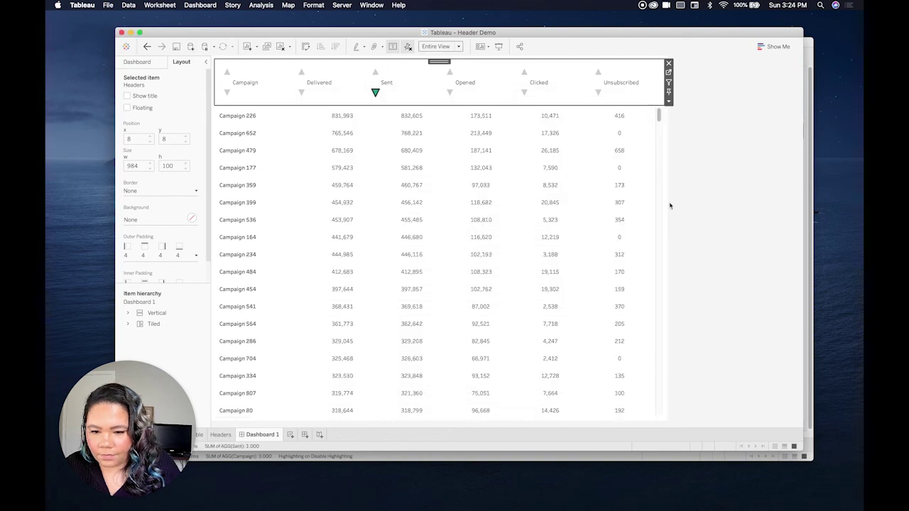
Test the header by sorting the table in descending order of Delivered
left_click(745, 203)
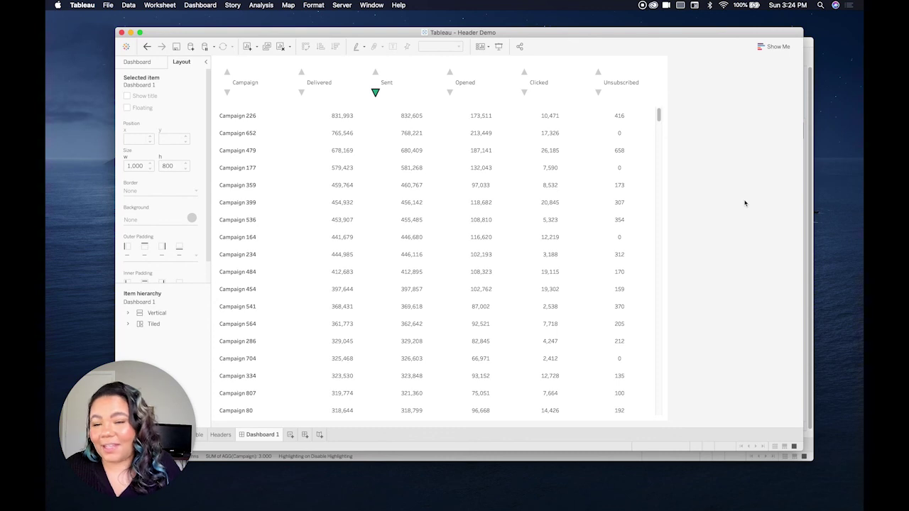
left_click(301, 95)
left_click(301, 93)
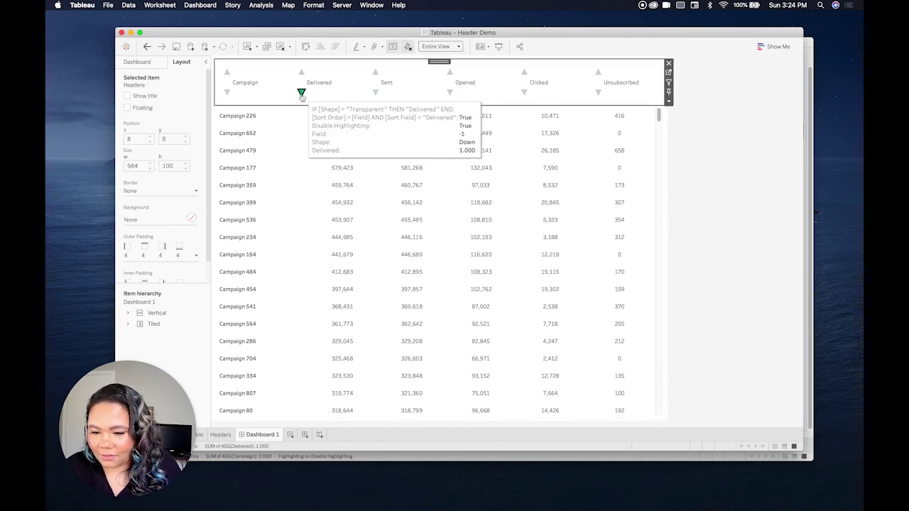
On the Headers sheet, disable tooltips, command buttons and selection by category for all marks
left_click(668, 73)
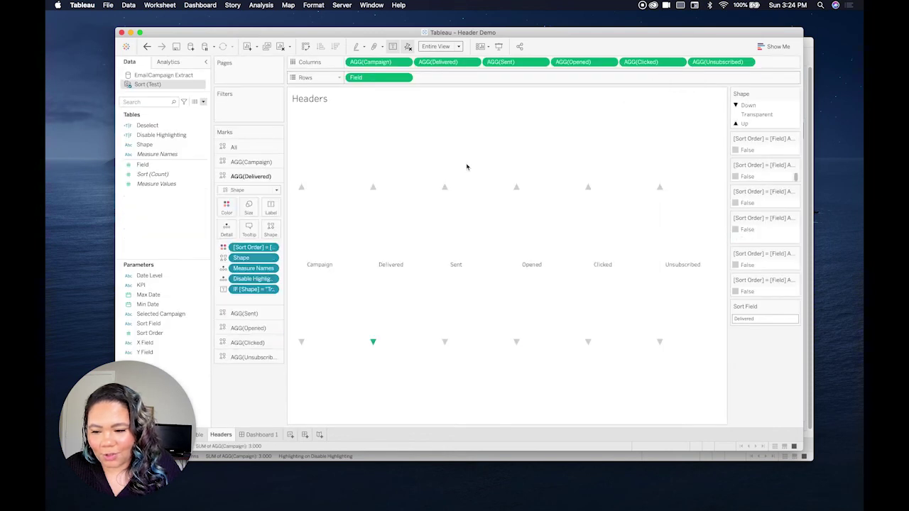
left_click(233, 147)
left_click(249, 199)
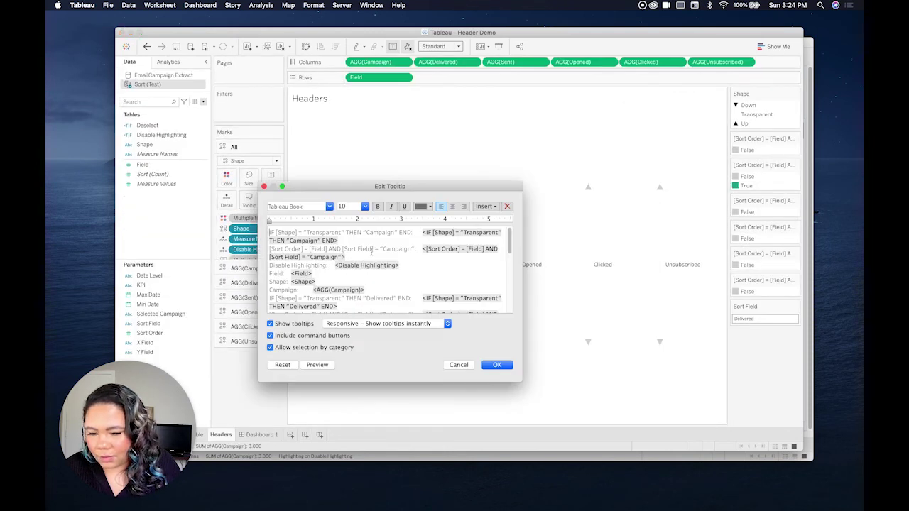
left_click(286, 325)
left_click(287, 337)
left_click(293, 349)
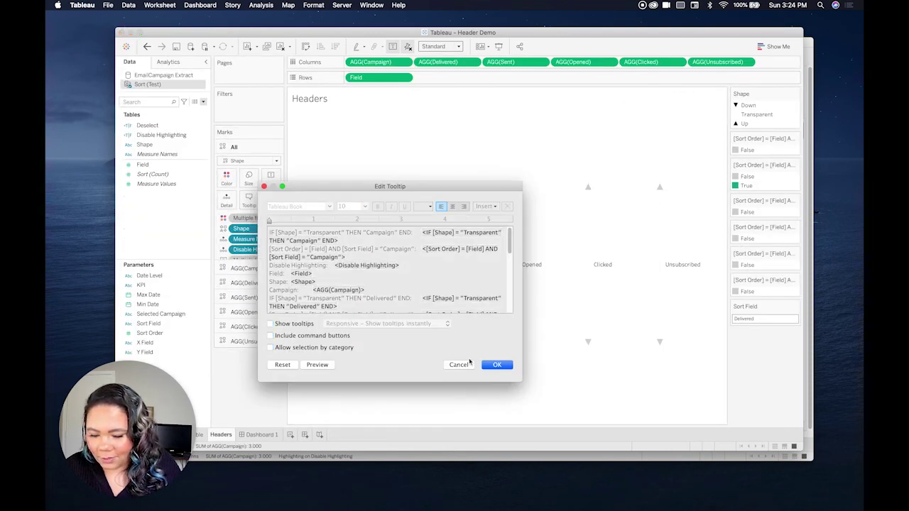
left_click(497, 366)
Back on Dashboard 1, test descending sorts for Sent, Opened, Clicked and Unsubscribed, plus ascending sorts for Unsubscribed and Clicked
left_click(274, 436)
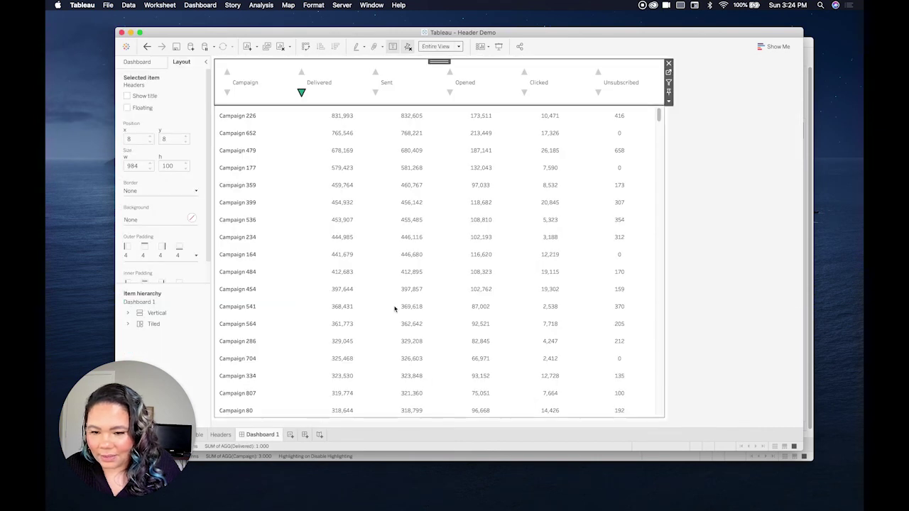
left_click(375, 92)
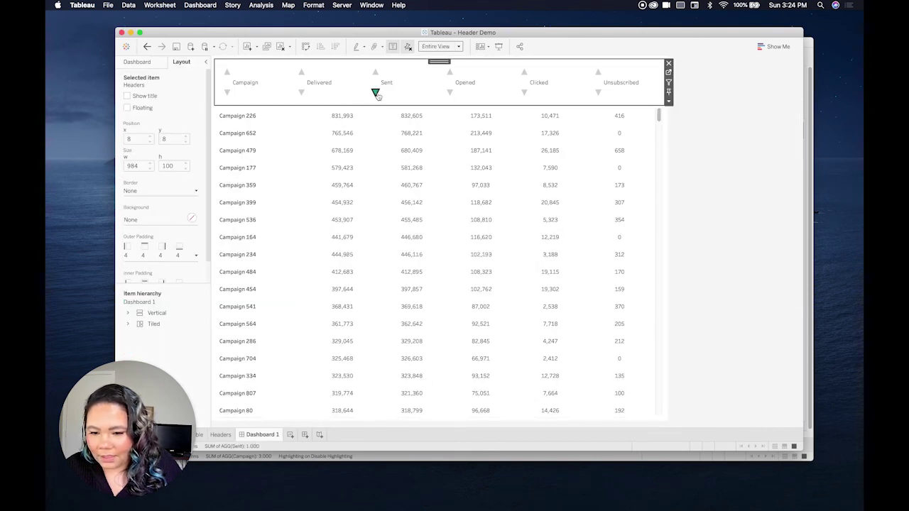
left_click(449, 92)
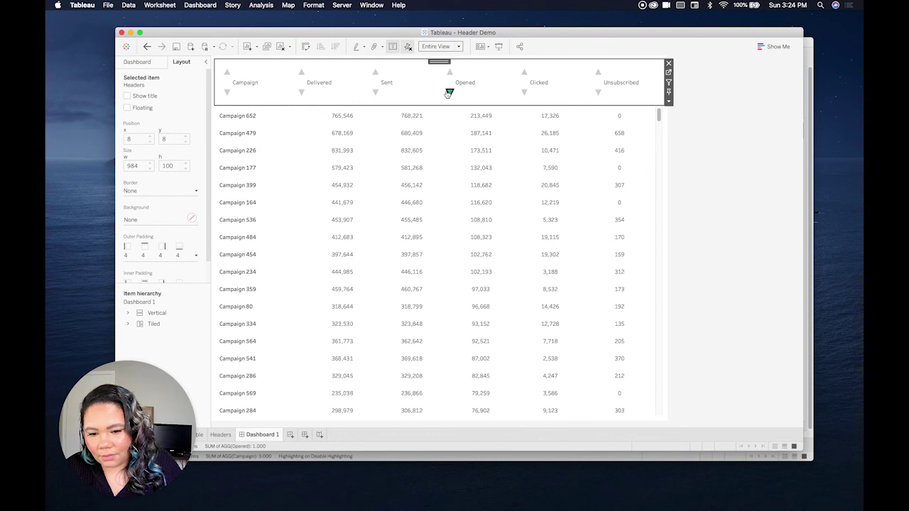
left_click(522, 93)
left_click(598, 93)
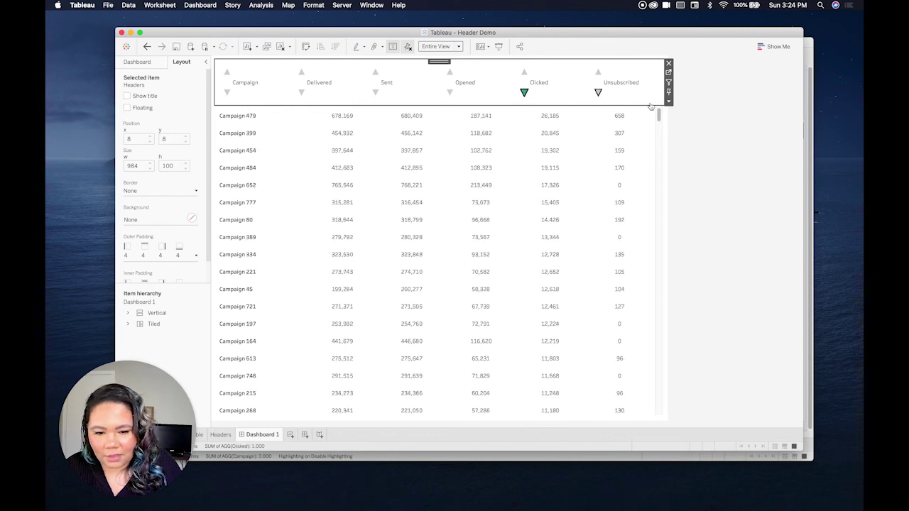
left_click(598, 73)
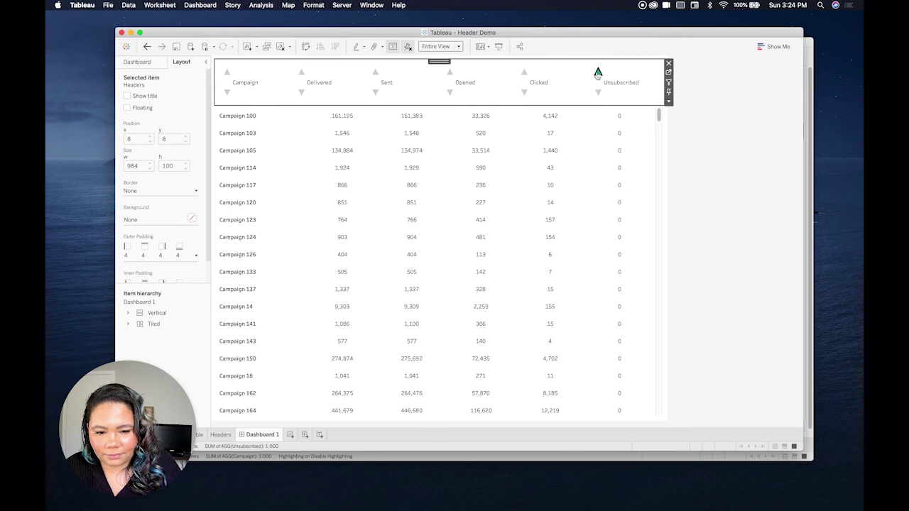
left_click(524, 73)
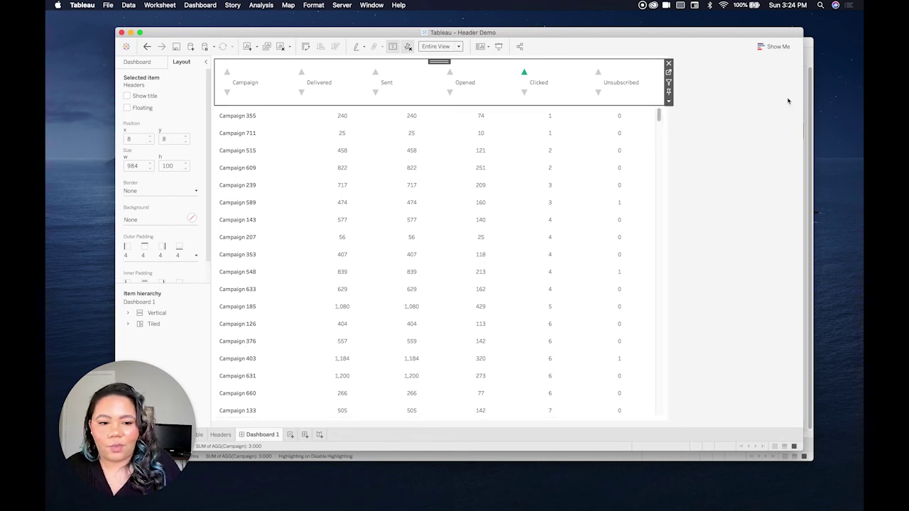
Switch to the Accelerator | Email Marketing Campaigns workbook and show its Campaign Tracker dashboard in presentation mode
left_click(812, 69)
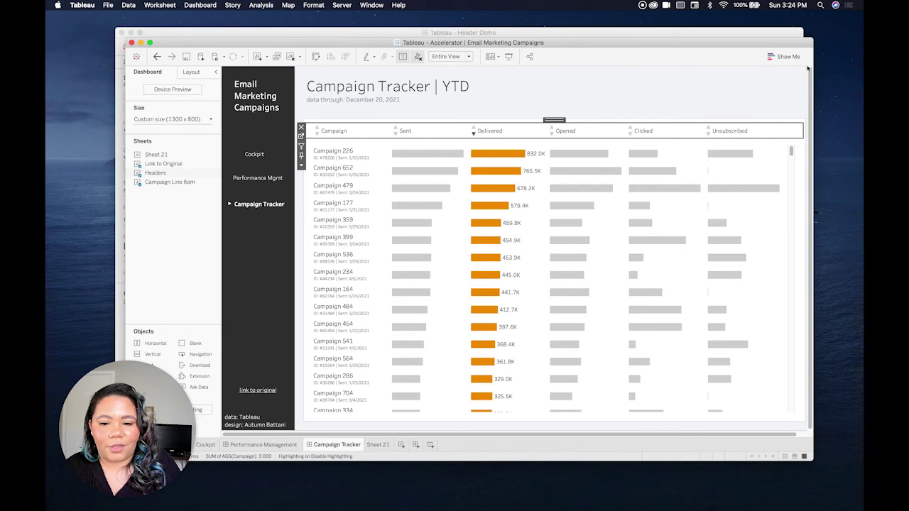
left_click(509, 57)
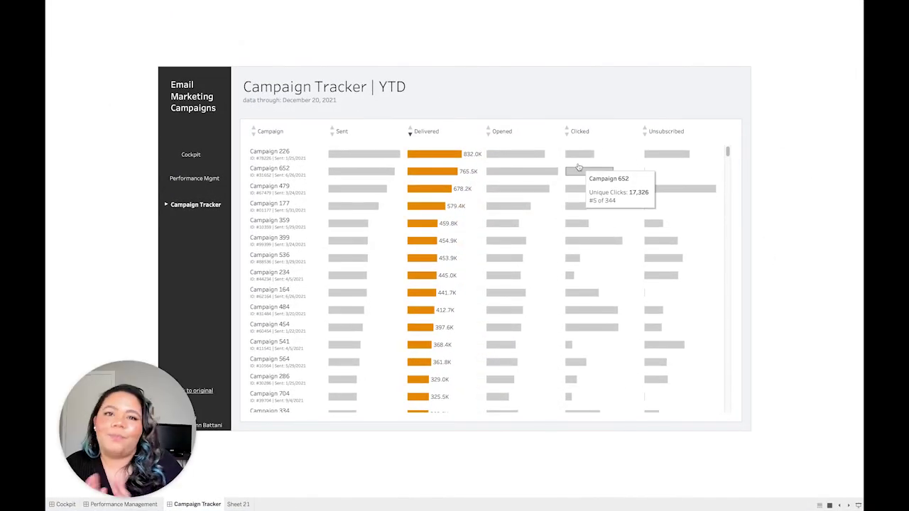